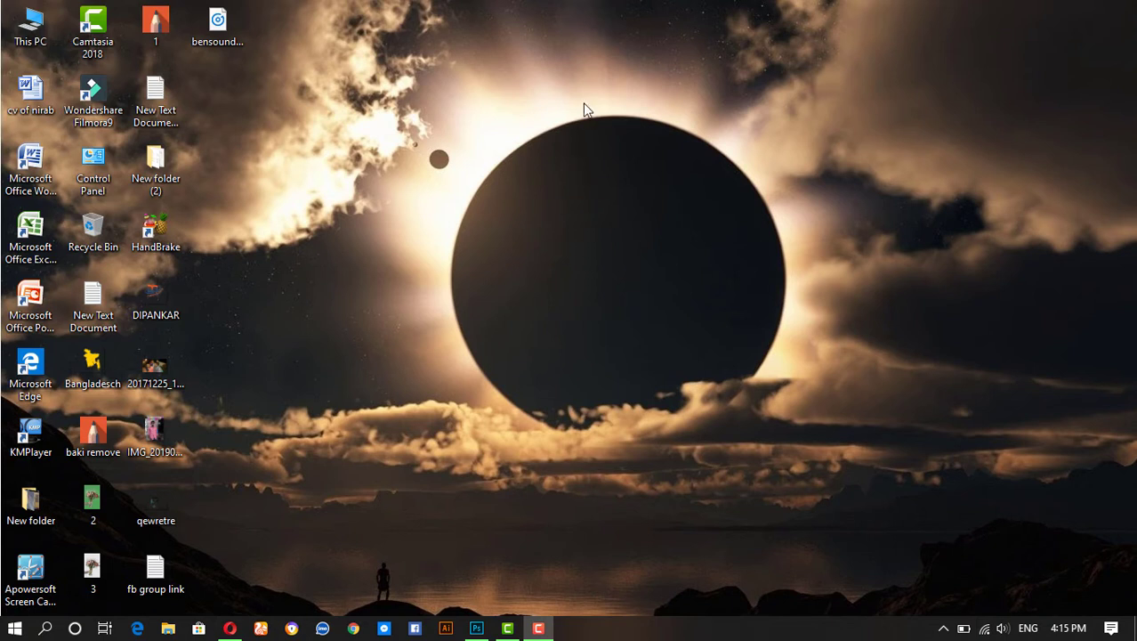
Step: Refresh the desktop three times from its right-click menu
right_click(512, 109)
click(544, 152)
right_click(488, 122)
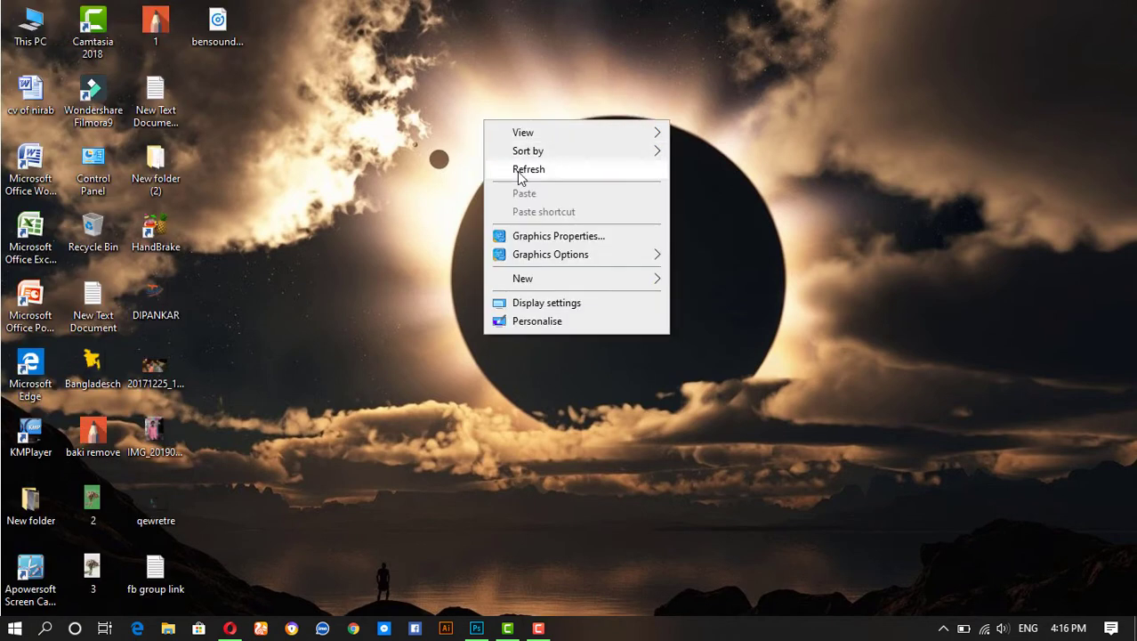
click(525, 169)
right_click(493, 123)
click(533, 169)
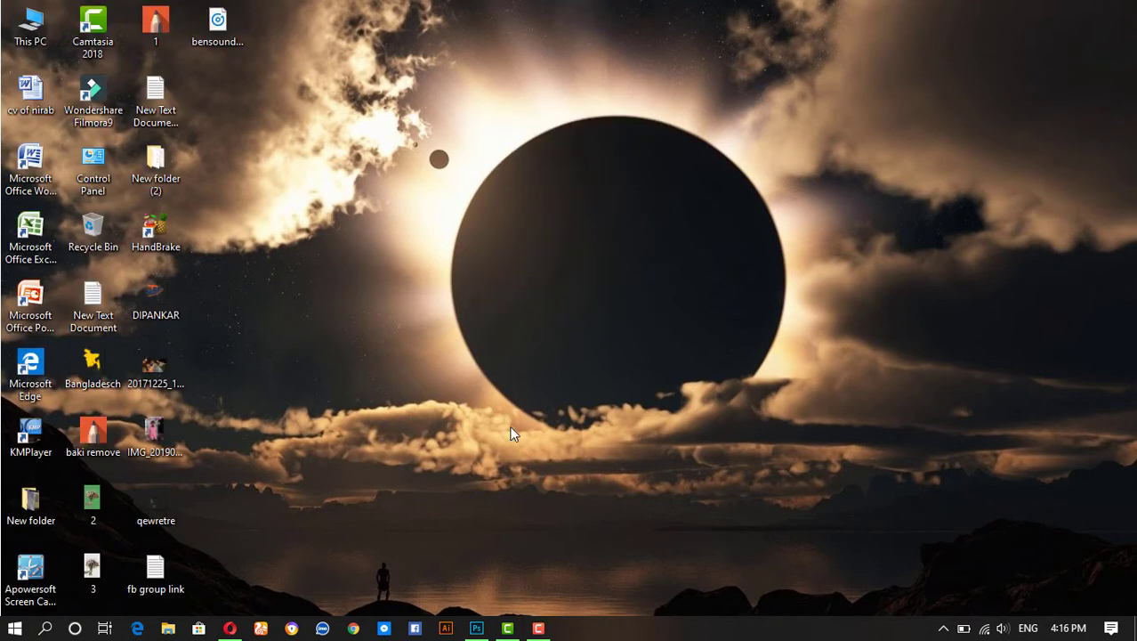
Step: Return to the Photoshop outline document, select its gradient background layer, then bring up the YouTube browser
key(alt+Tab)
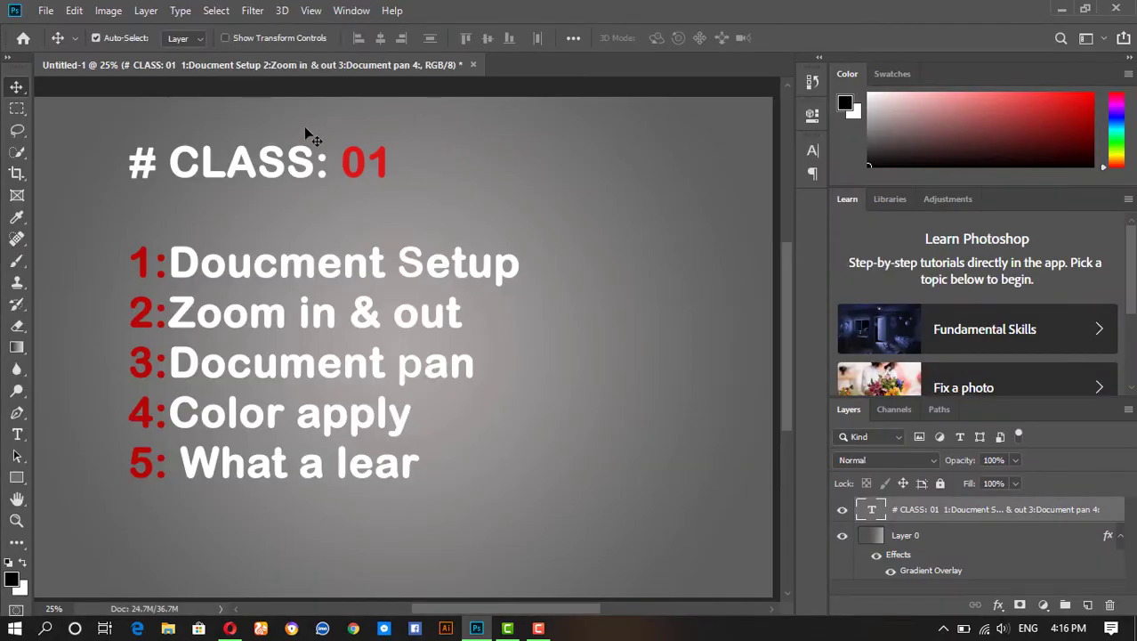
drag(133, 131, 211, 151)
scroll(500, 121, down, 1)
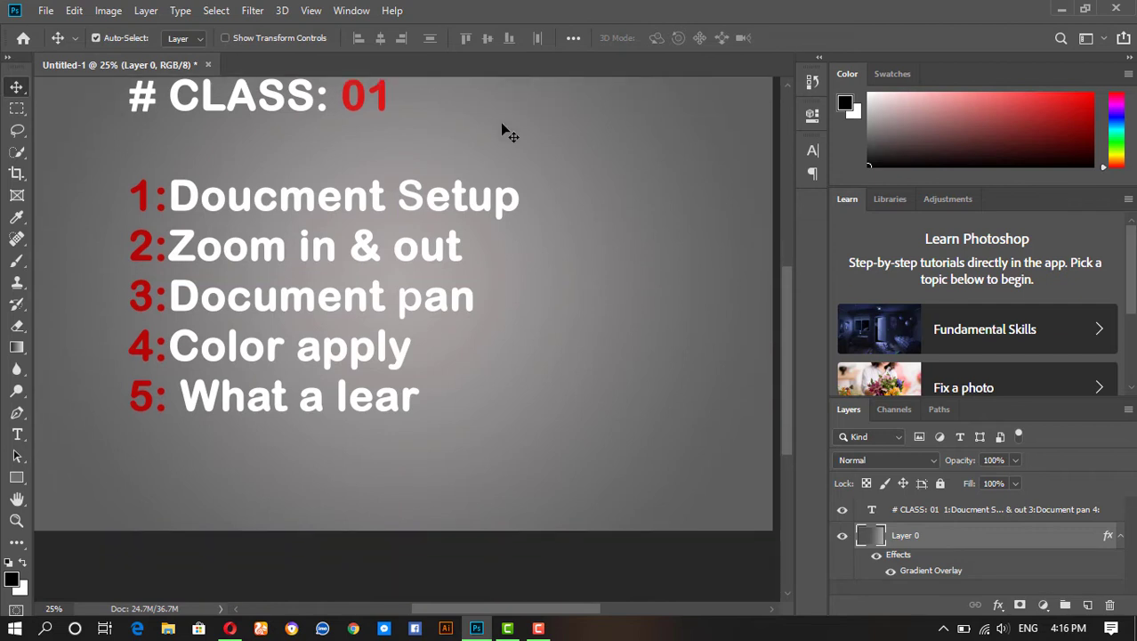
scroll(496, 129, up, 1)
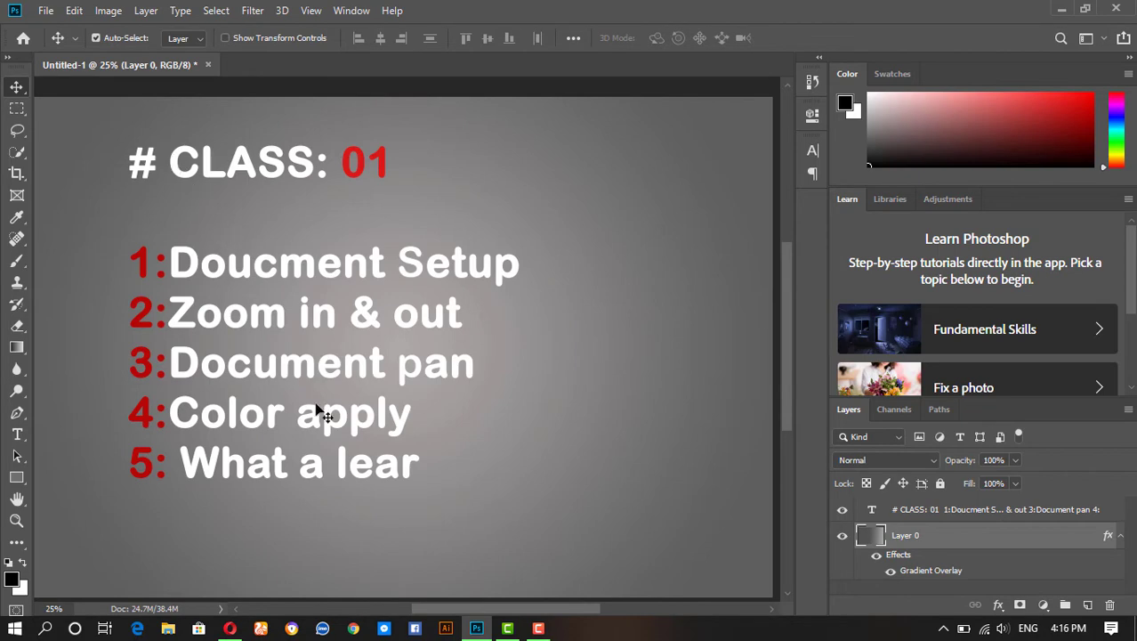
click(231, 629)
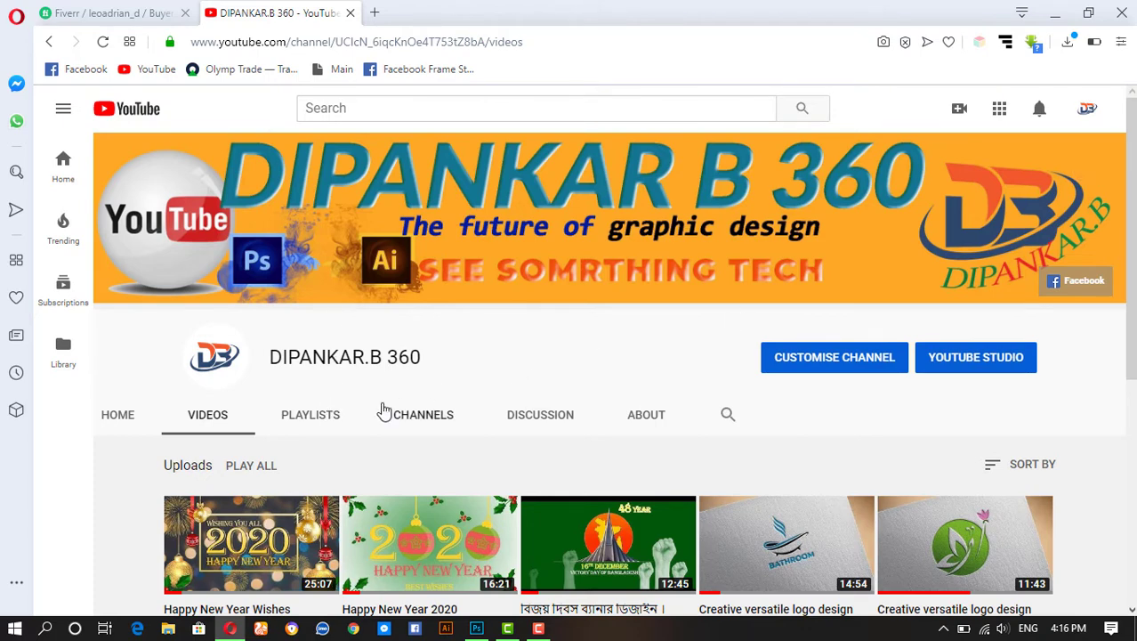
Step: Scroll through the channel's Videos page and open its Playlists tab
scroll(386, 300, down, 2)
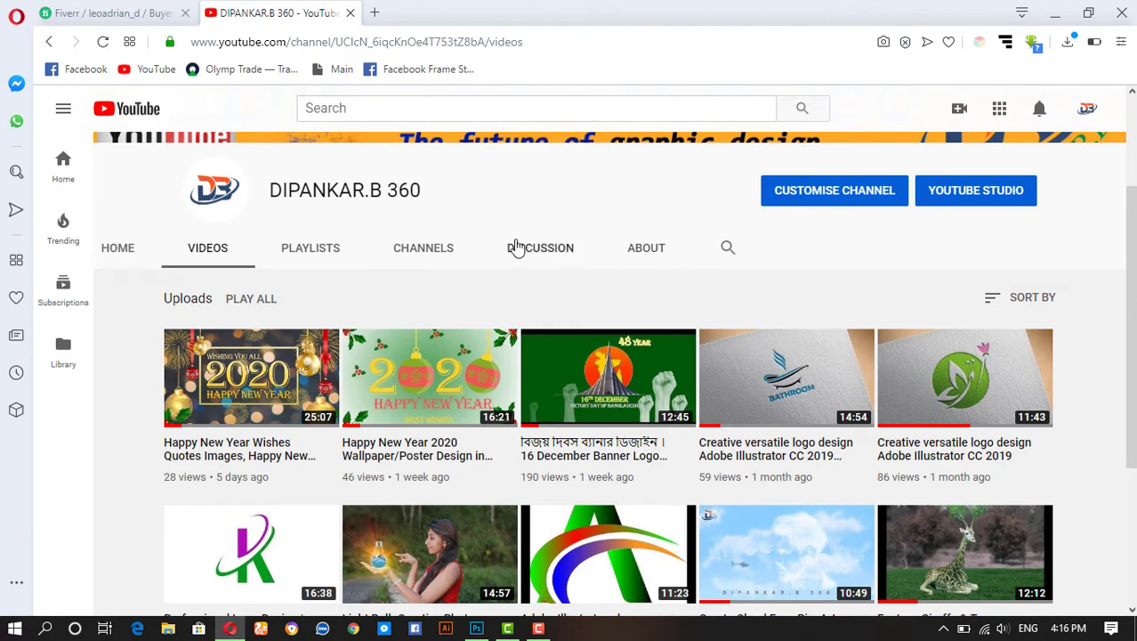
scroll(463, 226, up, 2)
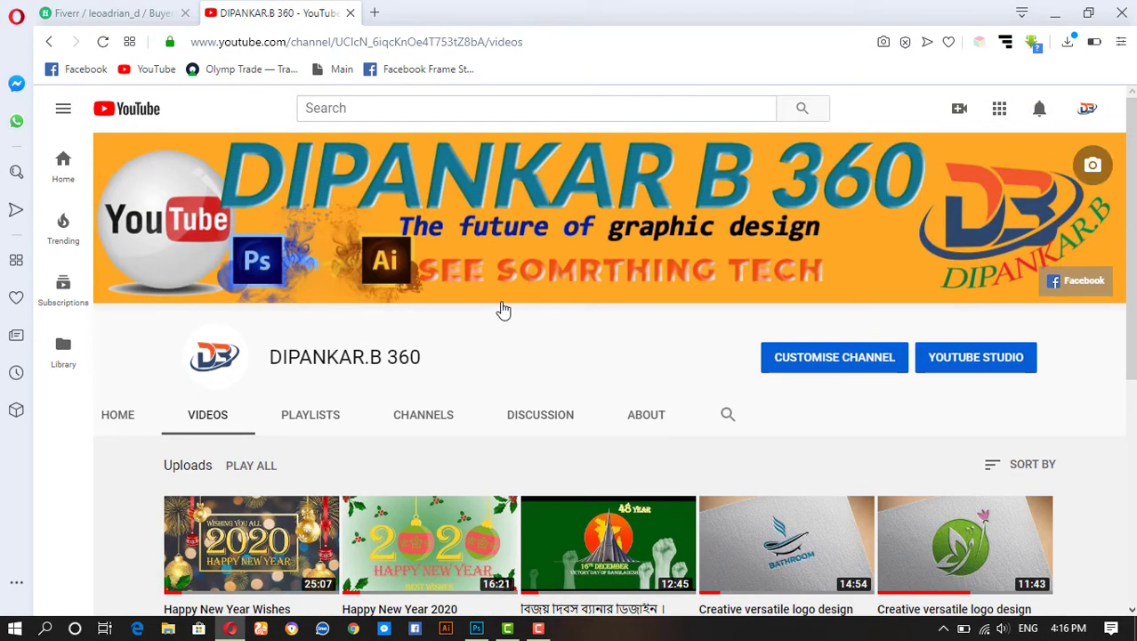
scroll(496, 274, down, 3)
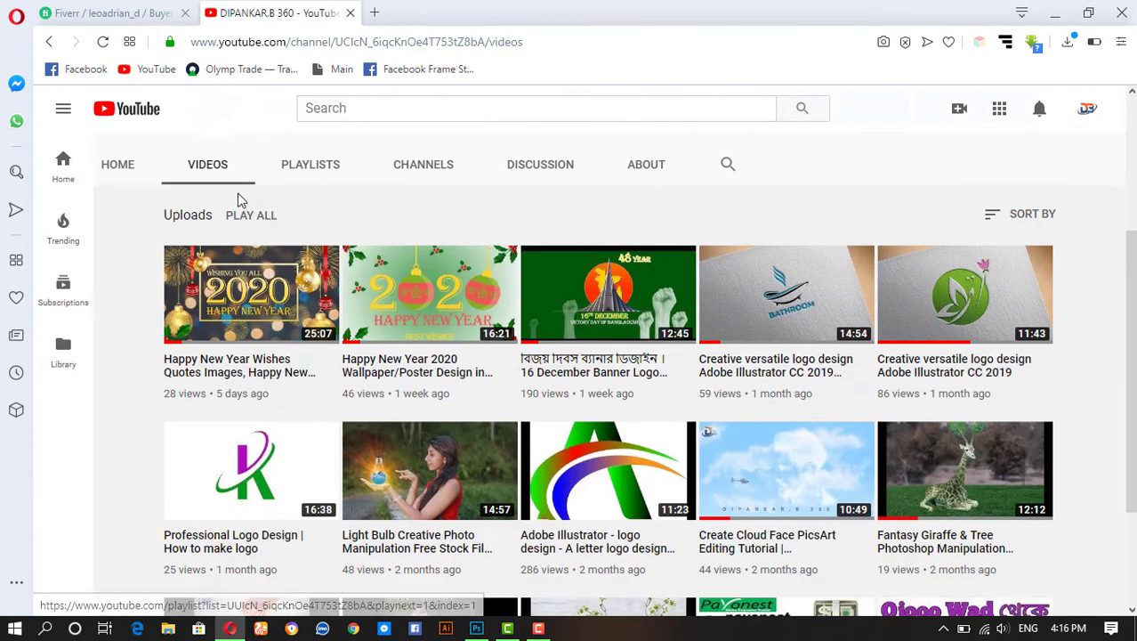
click(319, 171)
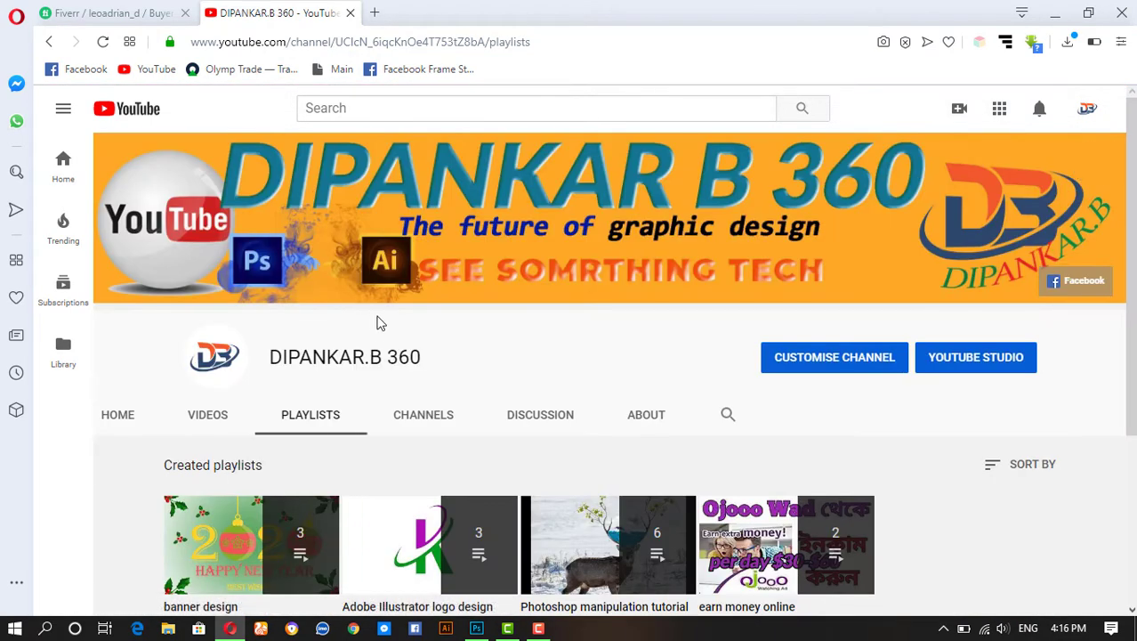
Step: Browse the playlists, go back to the Videos tab, and return to Photoshop
scroll(378, 328, down, 3)
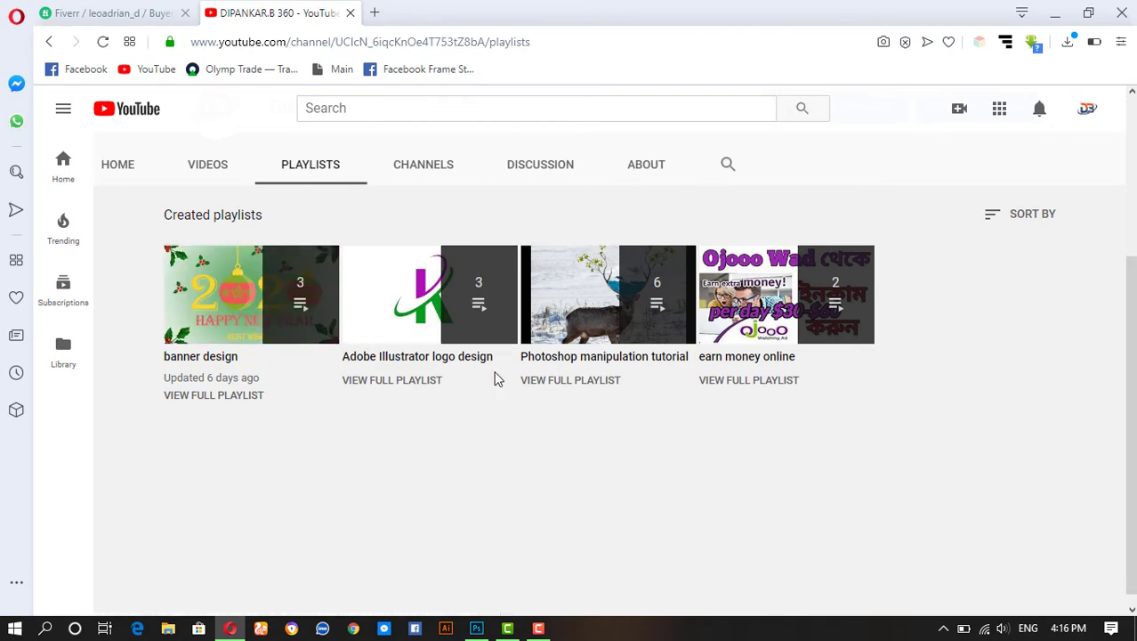
scroll(522, 189, up, 3)
click(196, 420)
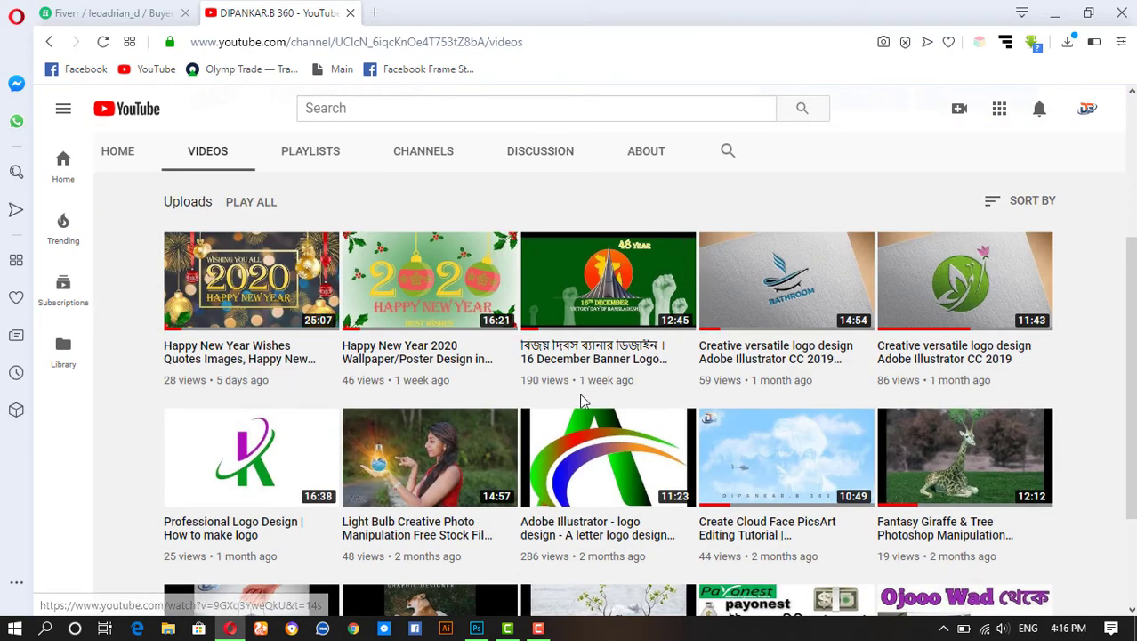
click(478, 628)
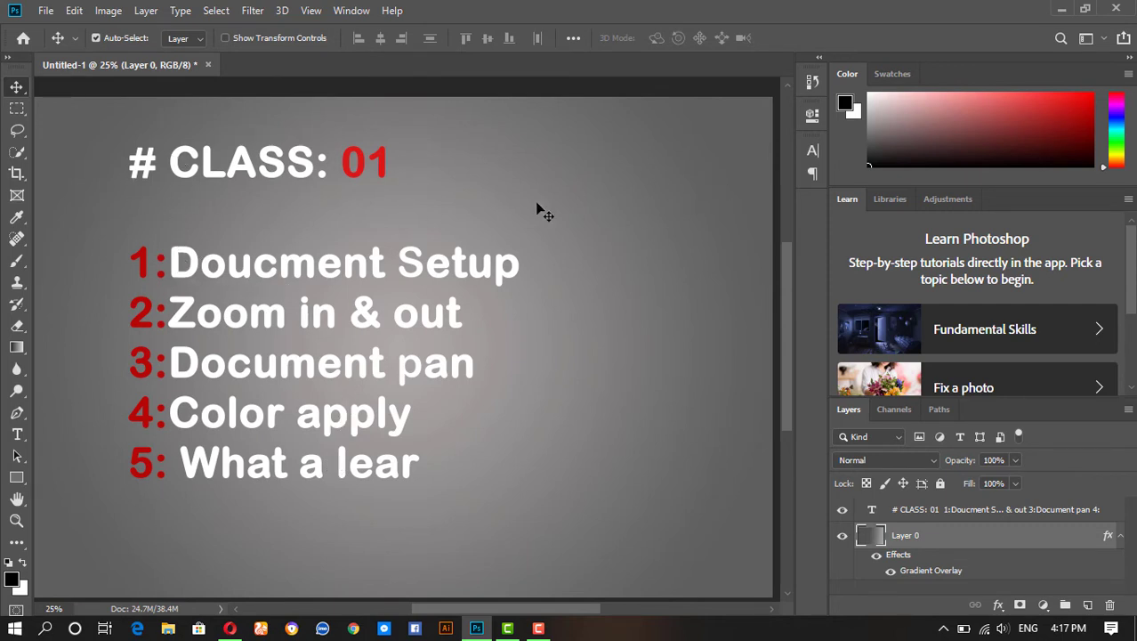
Step: Start a new document via File > New, keeping the size units in Inches
click(54, 11)
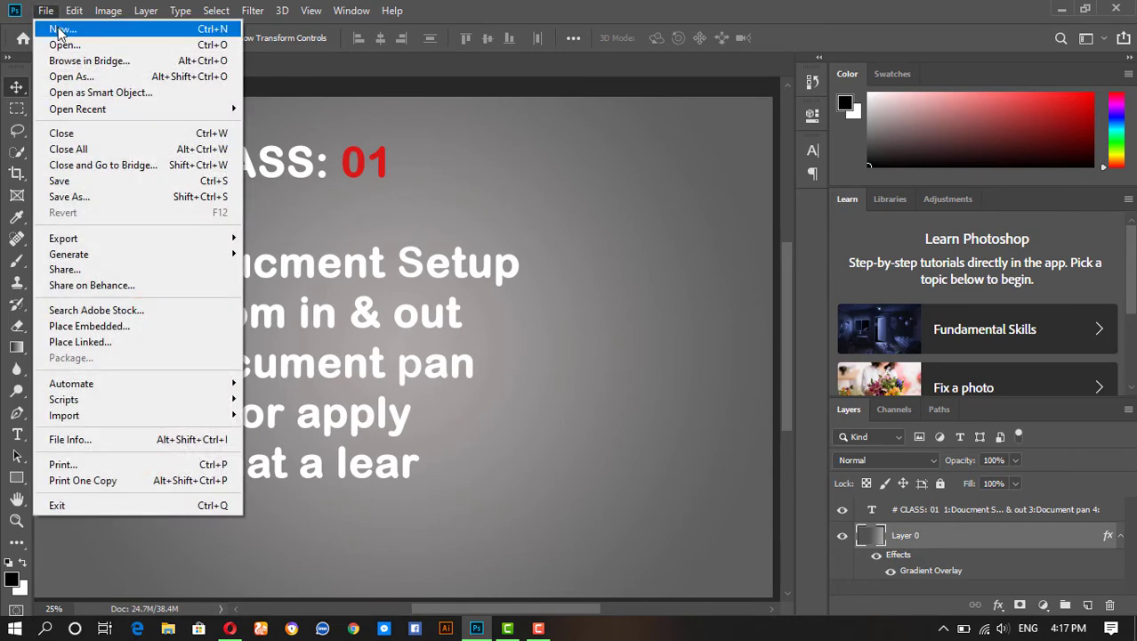
click(55, 25)
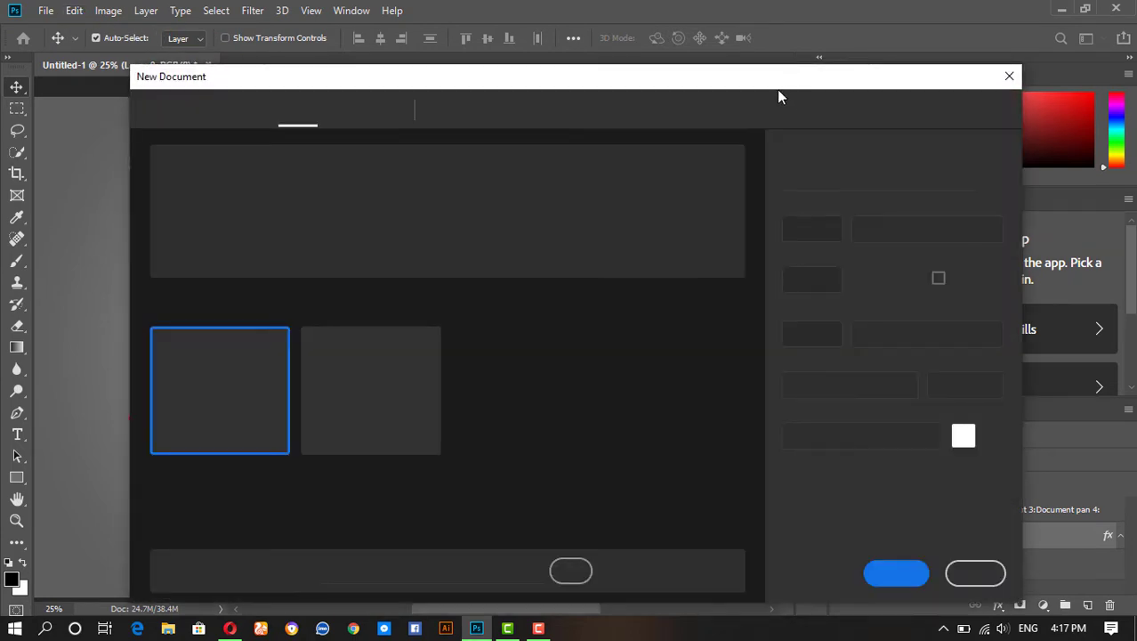
drag(777, 81, 528, 60)
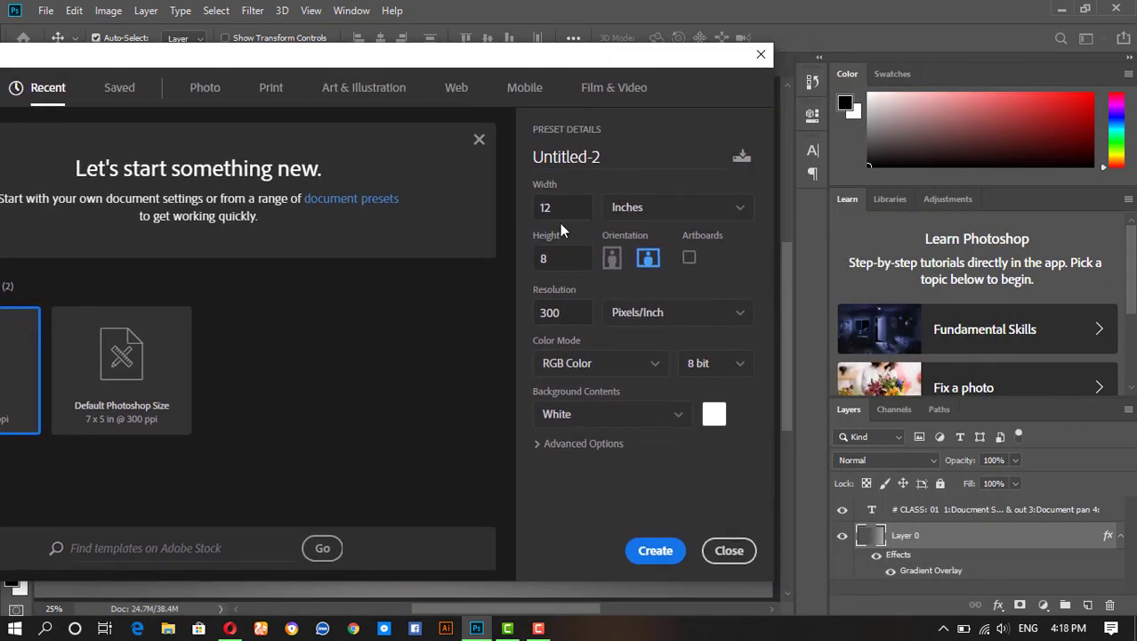
click(734, 214)
click(735, 210)
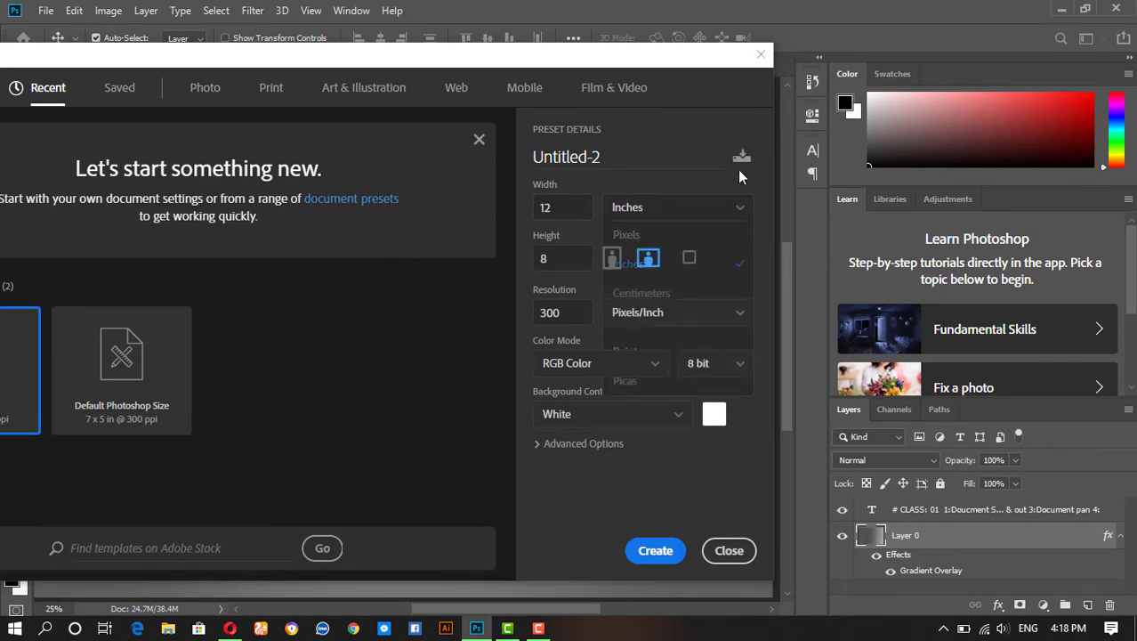
Step: Replace the preset name Untitled-2 with 'ddddd'
click(667, 159)
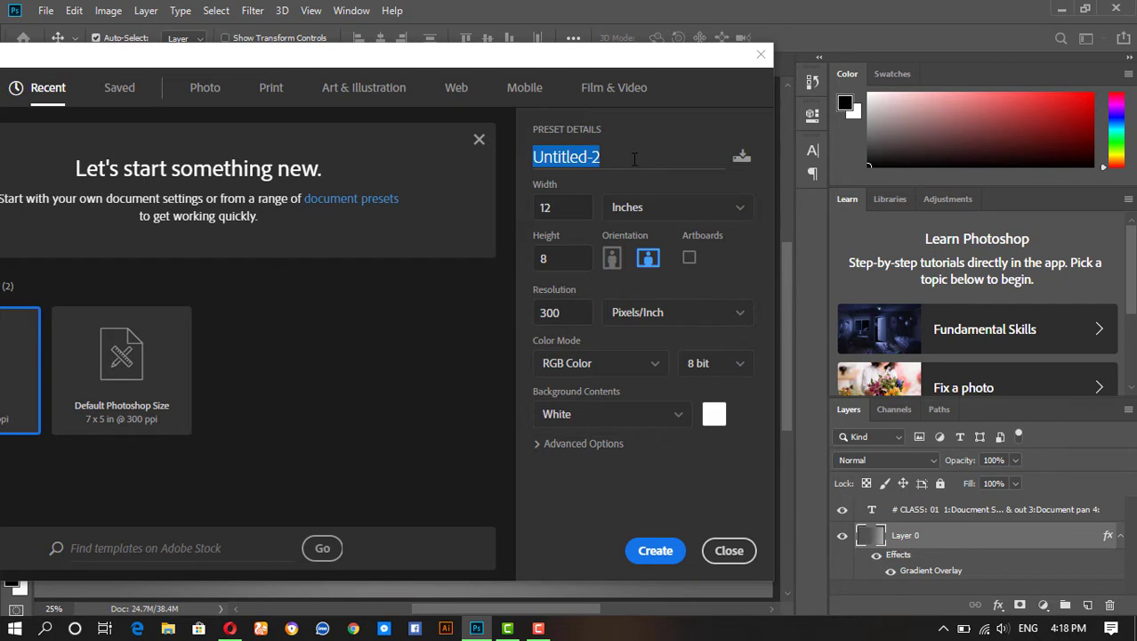
key(BackSpace)
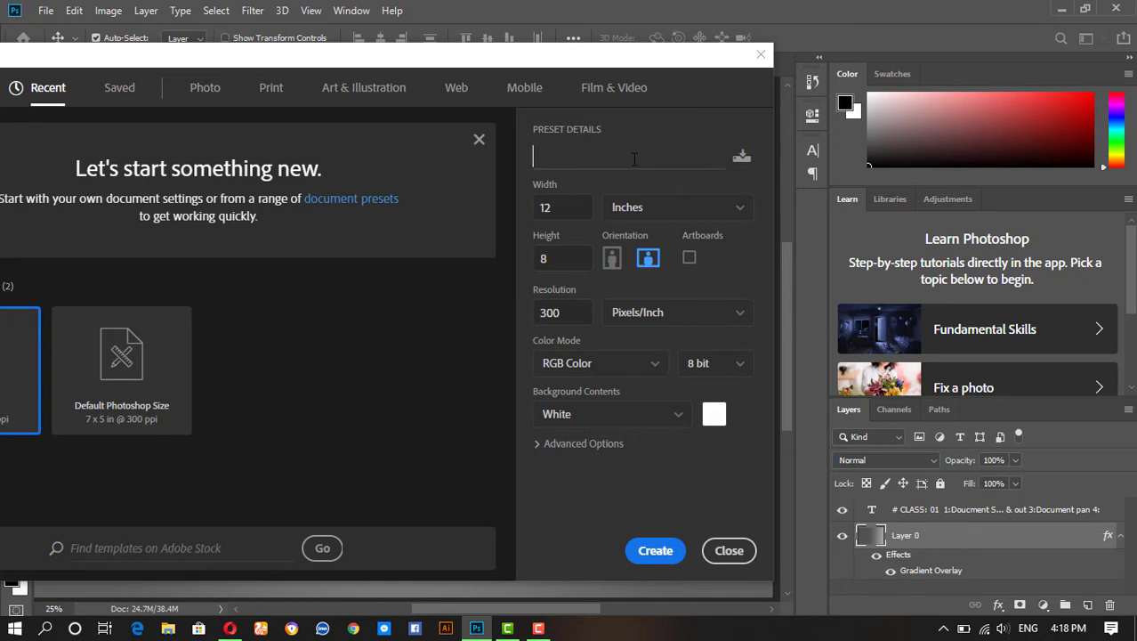
text(dddddd)
Step: Set width and height to 10, switching units to Pixels and back to Inches
click(544, 211)
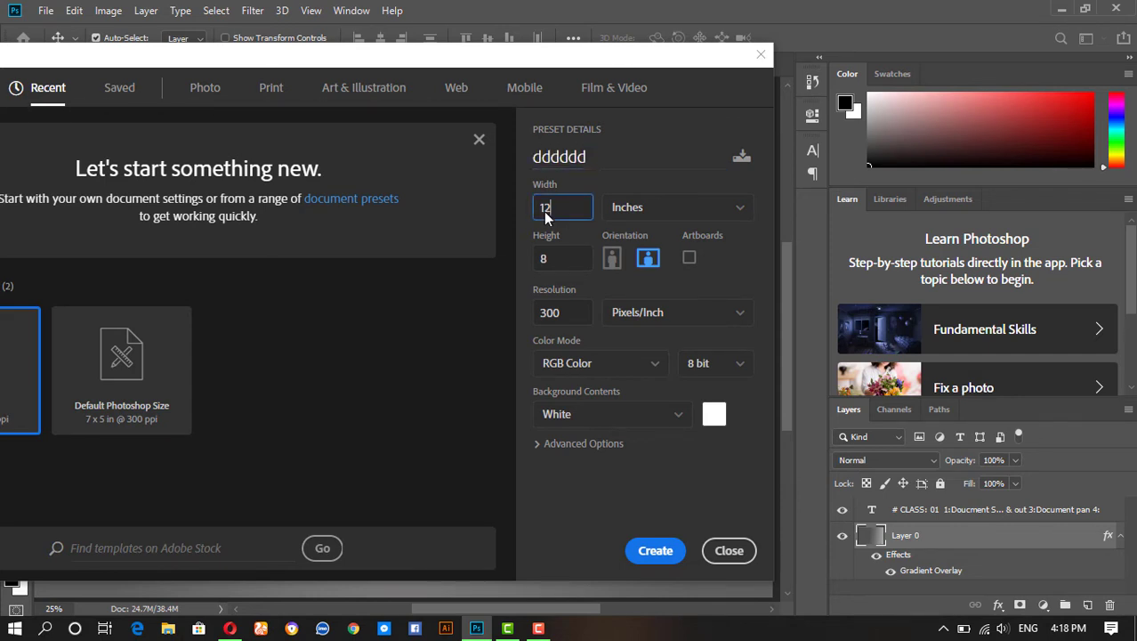
text(10)
click(534, 259)
text(1)
click(693, 211)
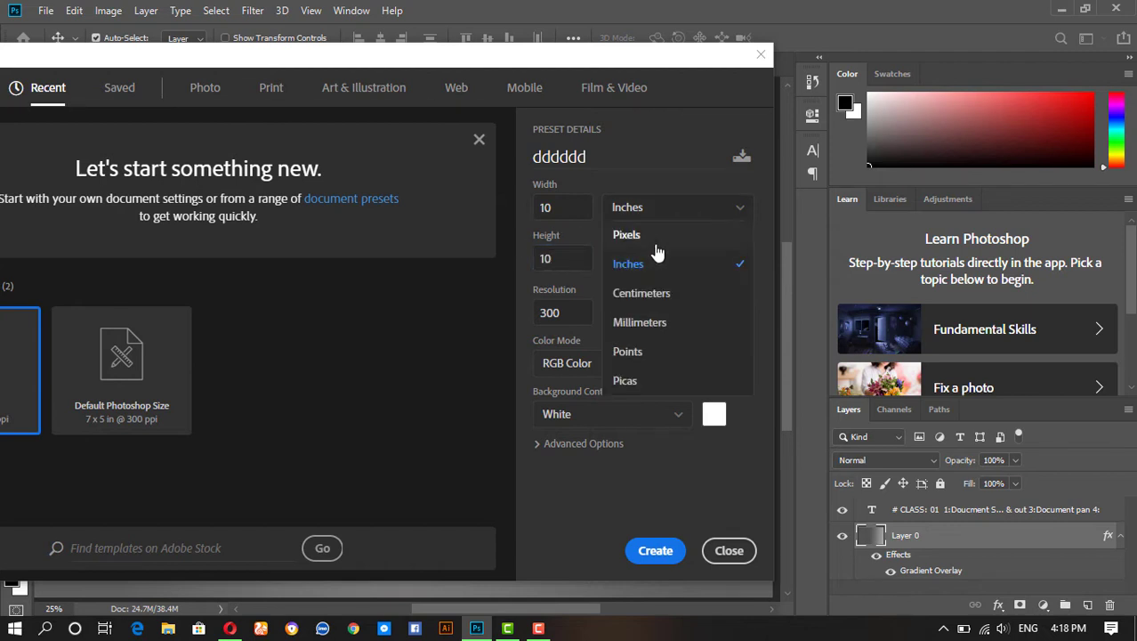
click(656, 240)
click(659, 214)
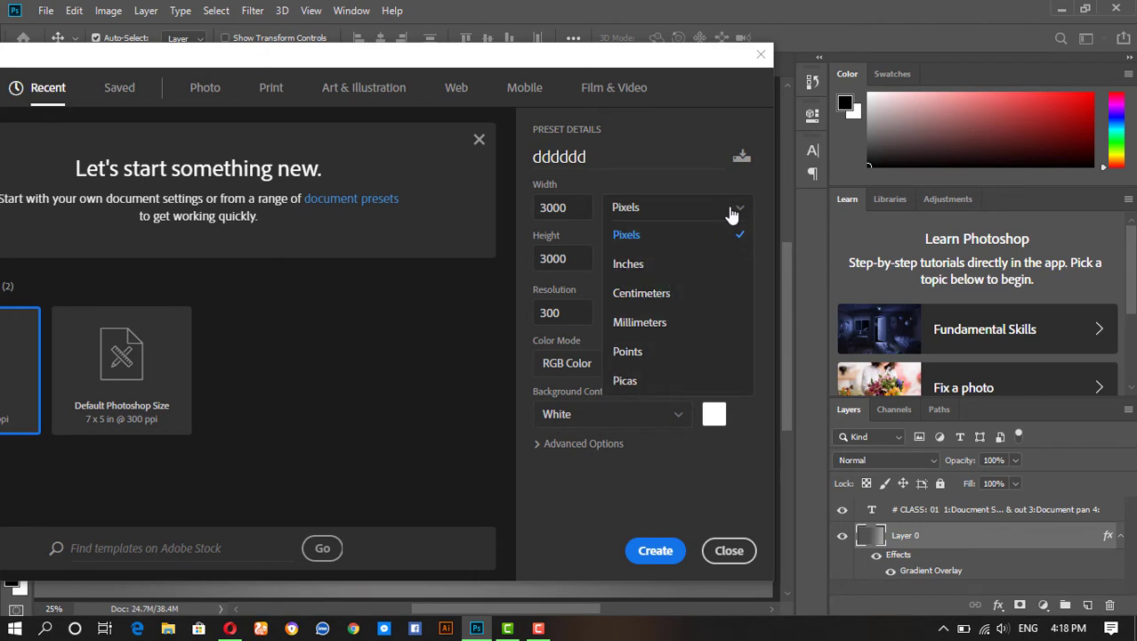
click(681, 263)
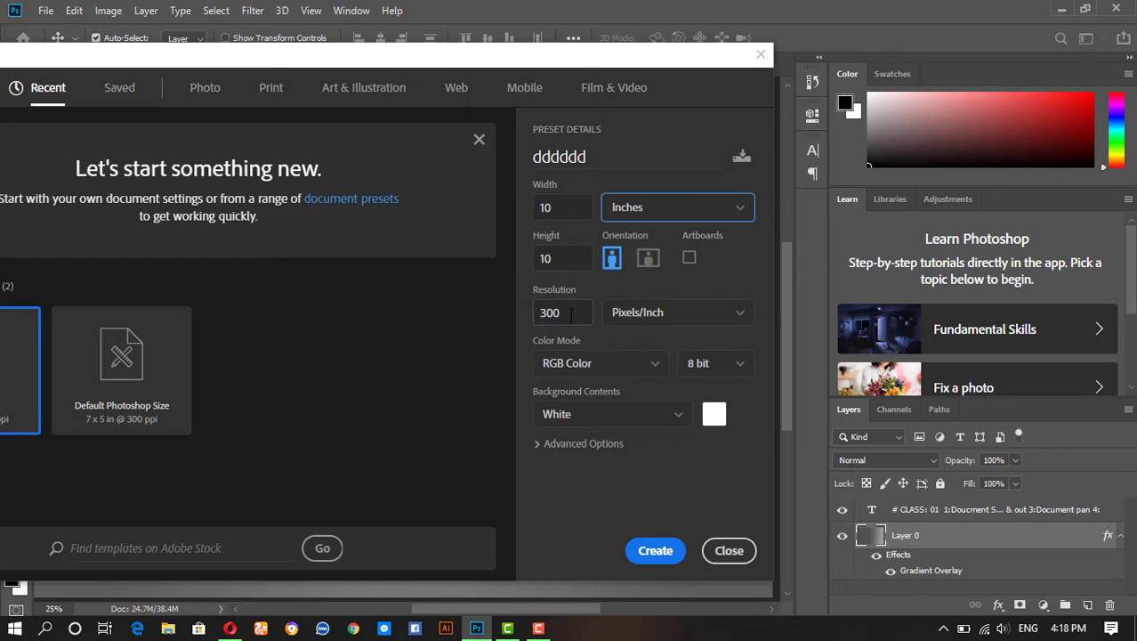
Step: Retype the resolution, ending back at 300 Pixels/Inch
drag(571, 313, 531, 321)
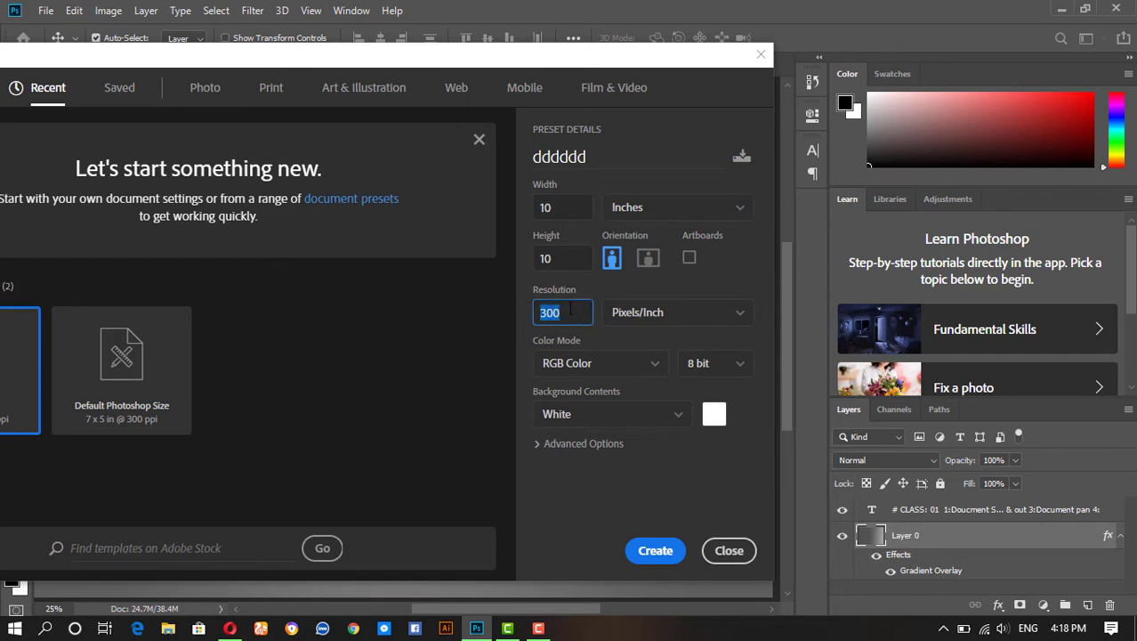
click(560, 312)
drag(568, 317, 534, 313)
text(72)
key(BackSpace)
key(BackSpace)
text(3)
click(714, 315)
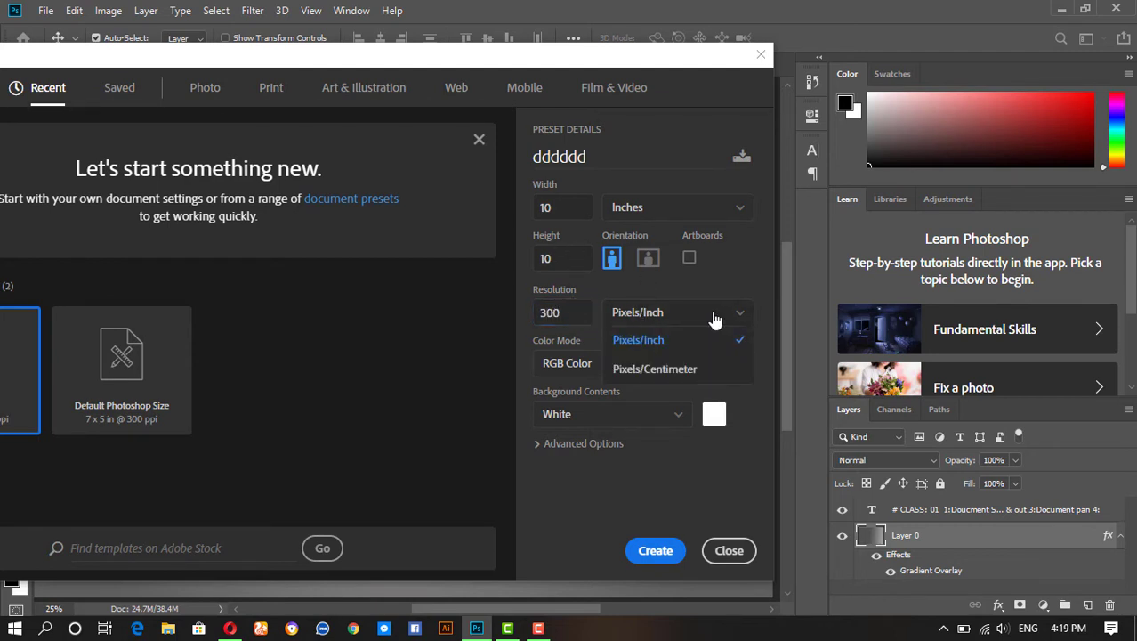
click(714, 316)
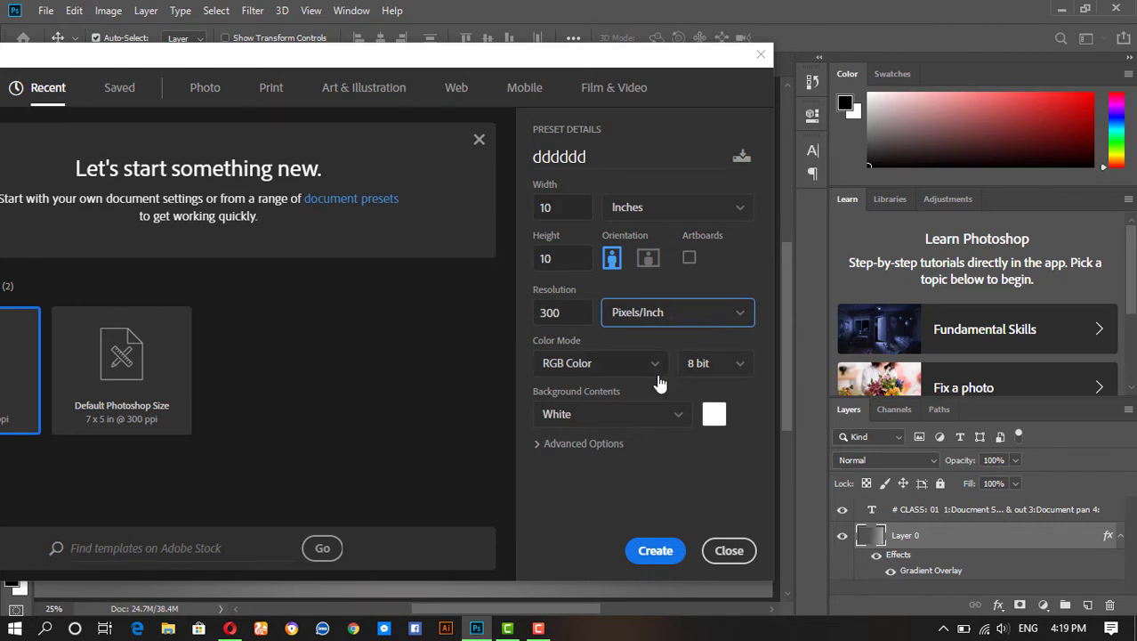
Step: Change the colour mode from RGB Color to CMYK Color
click(657, 365)
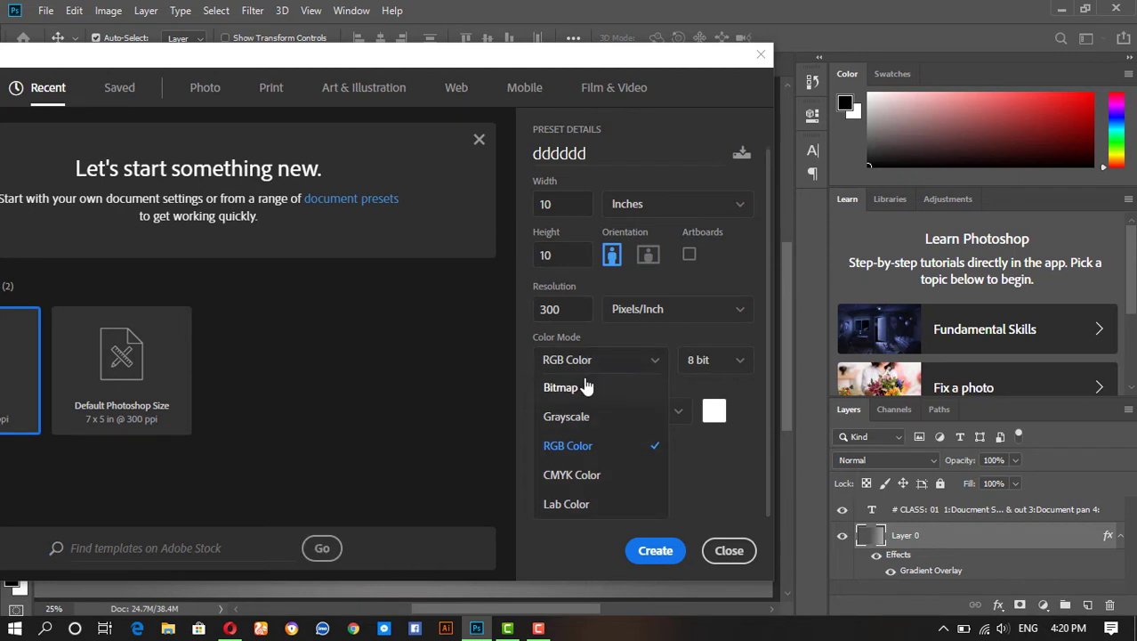
double_click(547, 309)
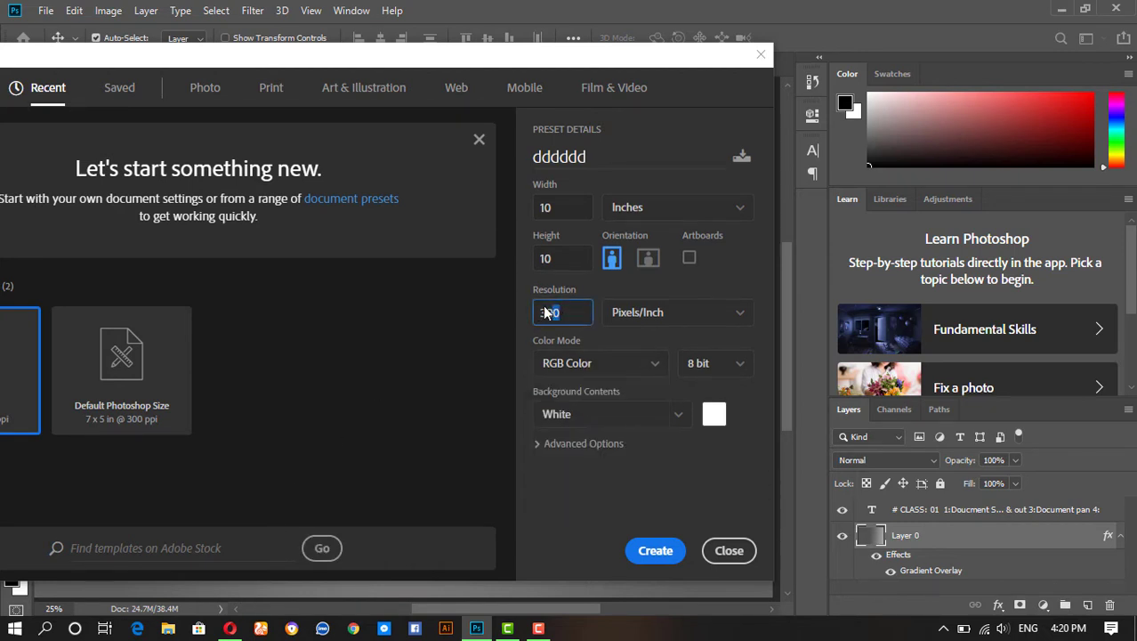
click(585, 368)
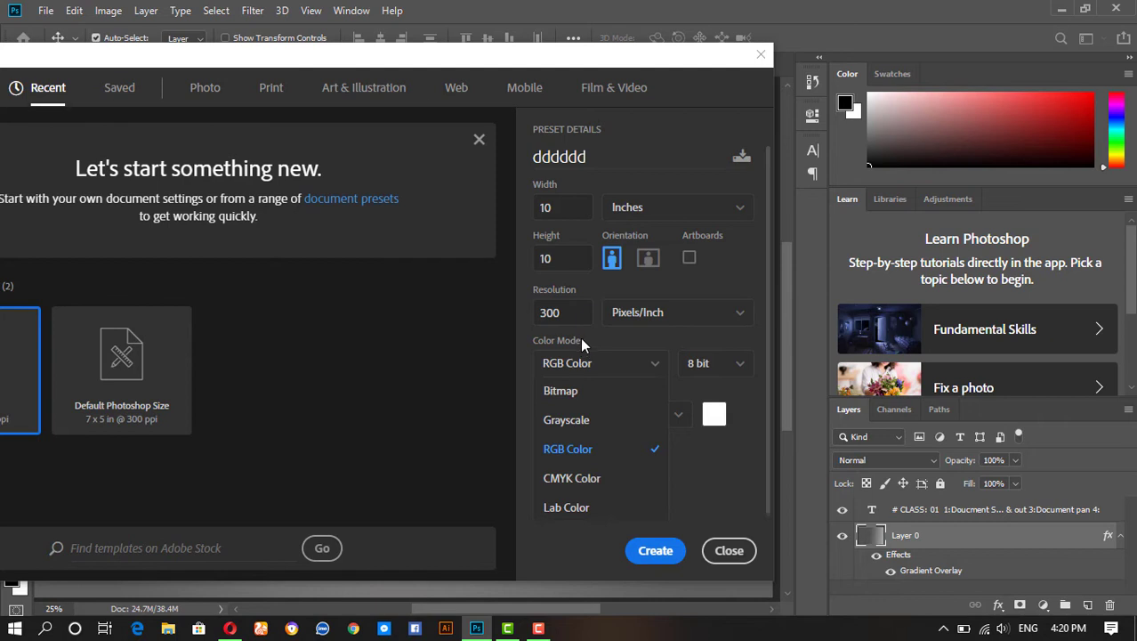
click(537, 319)
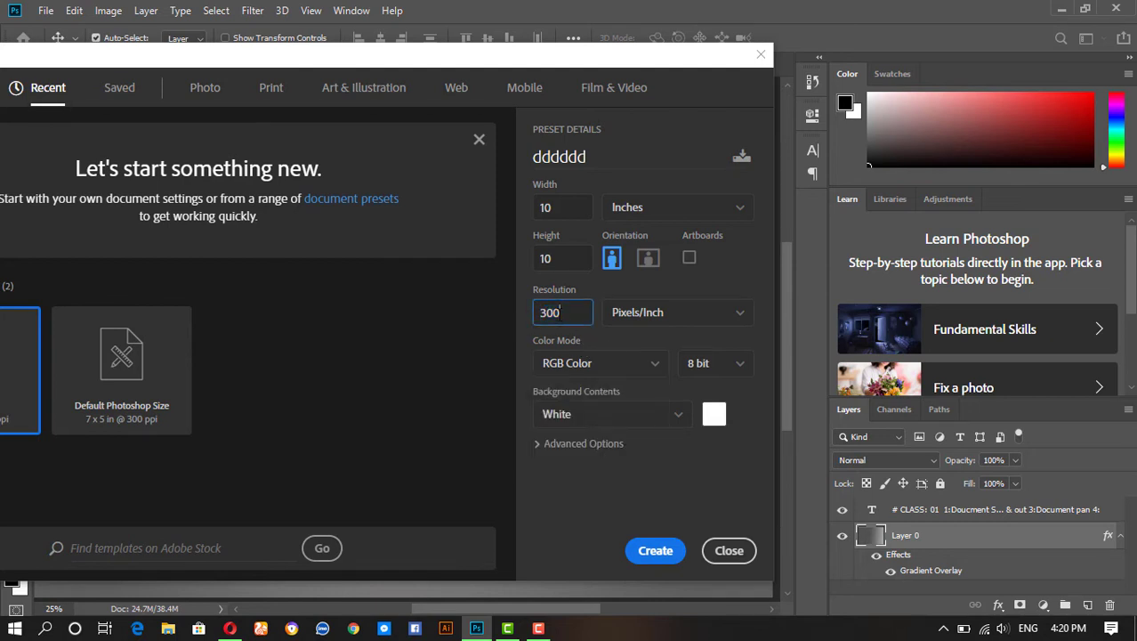
click(592, 369)
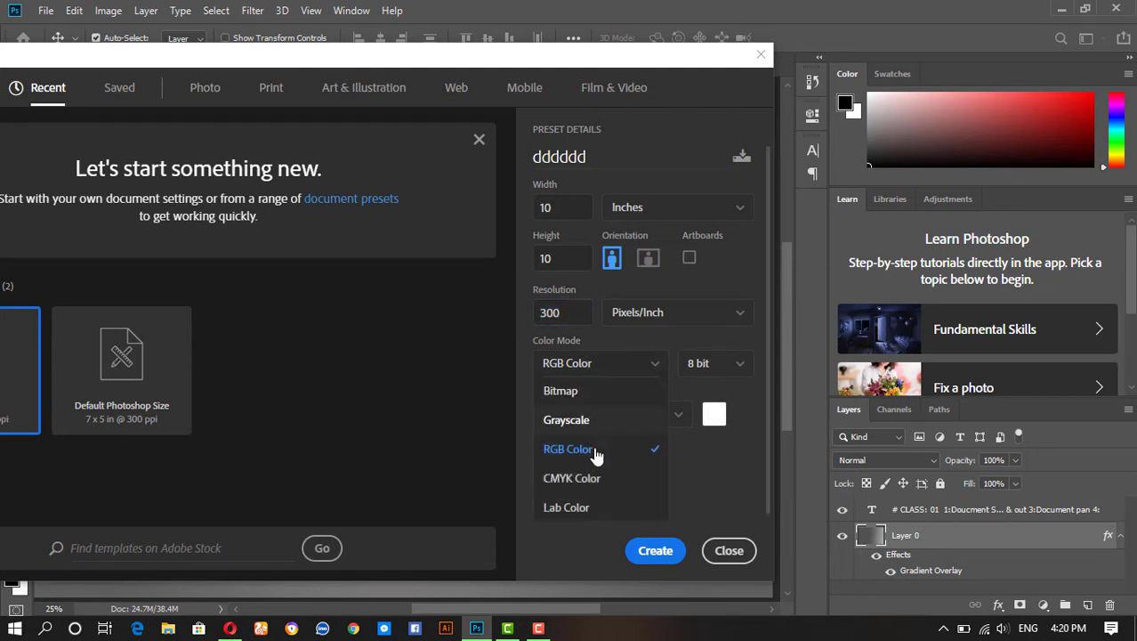
click(592, 478)
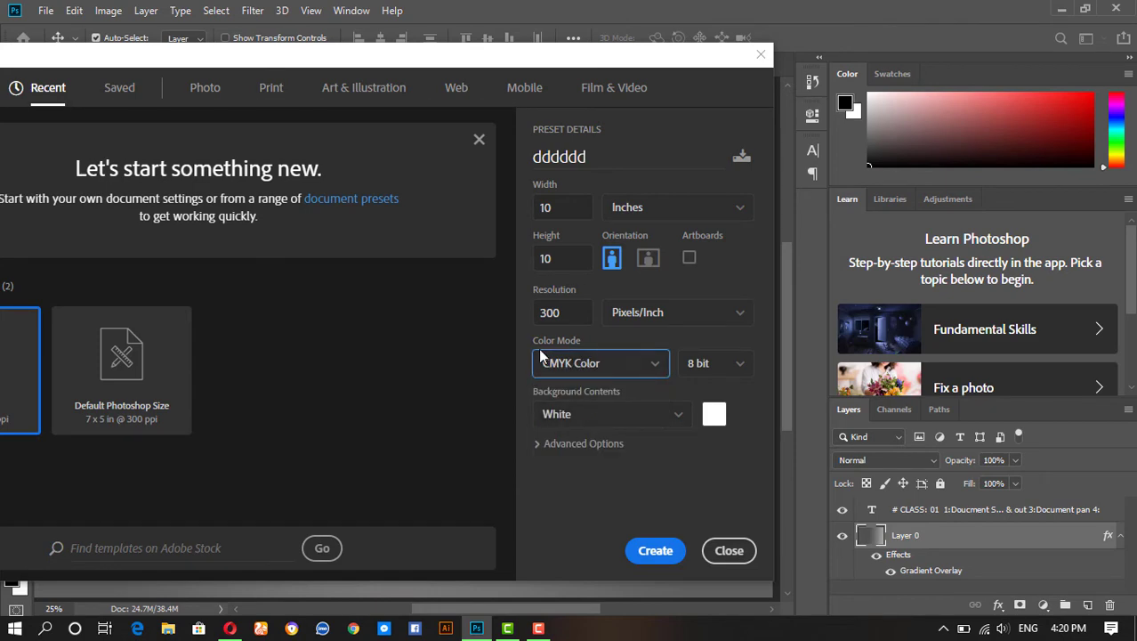
Step: Open a new browser tab and load the Google homepage
click(229, 628)
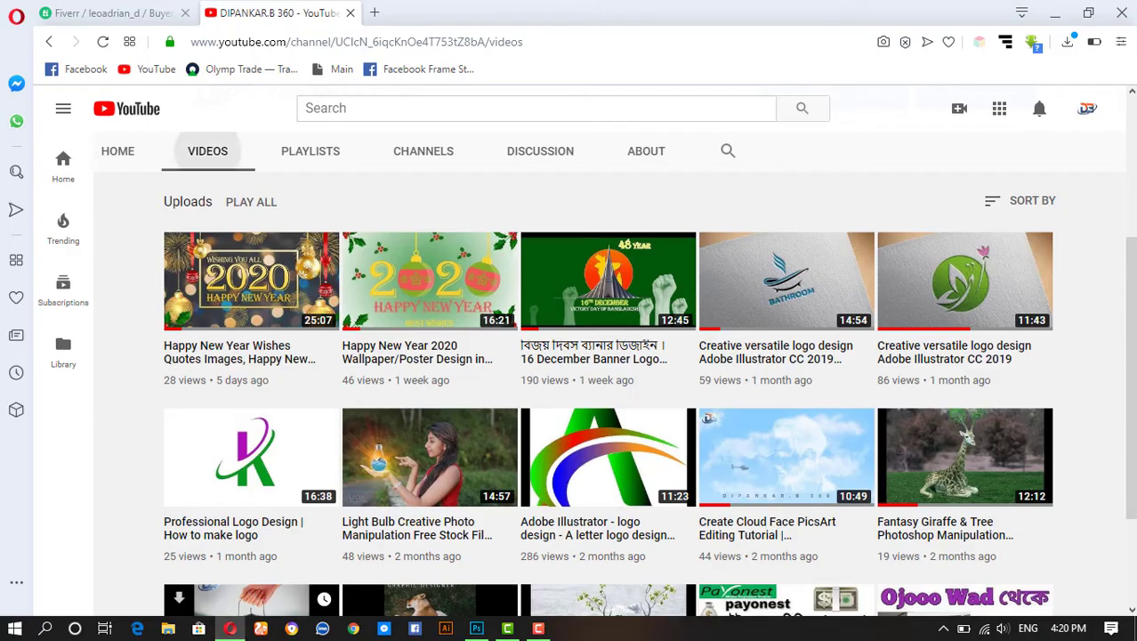
click(375, 12)
text(google)
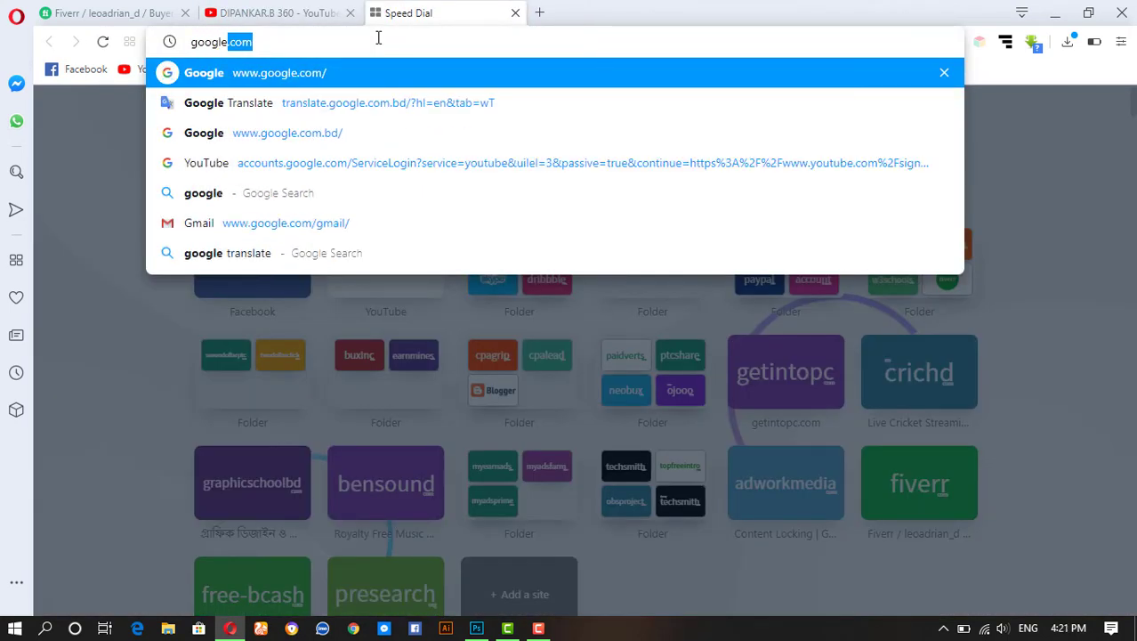
key(Return)
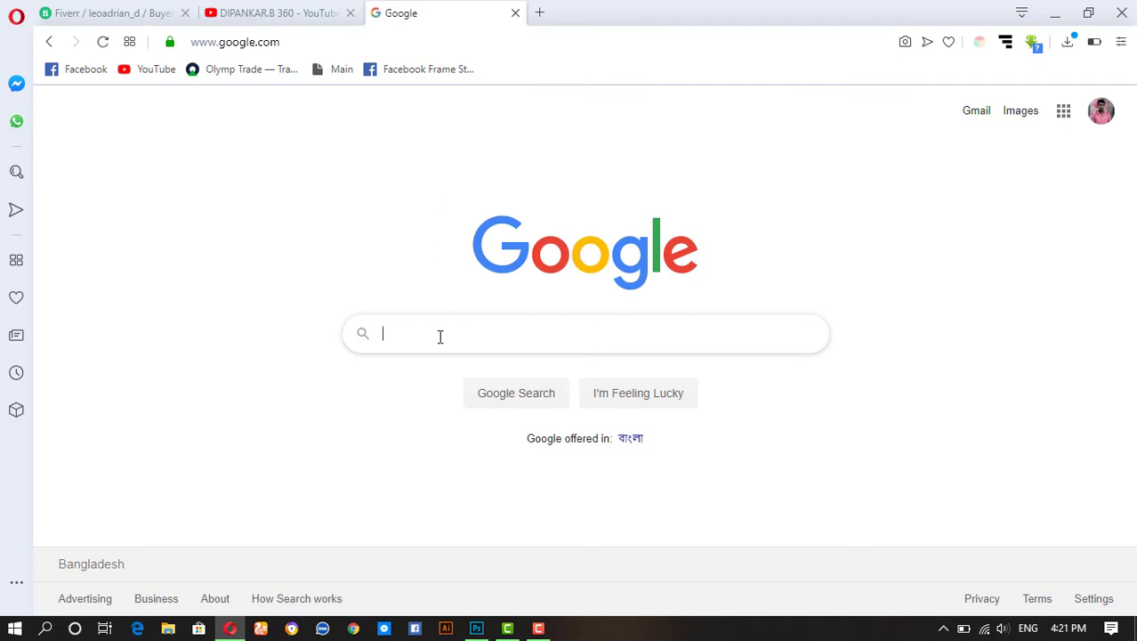
Step: Search 'what a coloe photoshop' and scroll through the colour-mode results
click(438, 346)
text(what a)
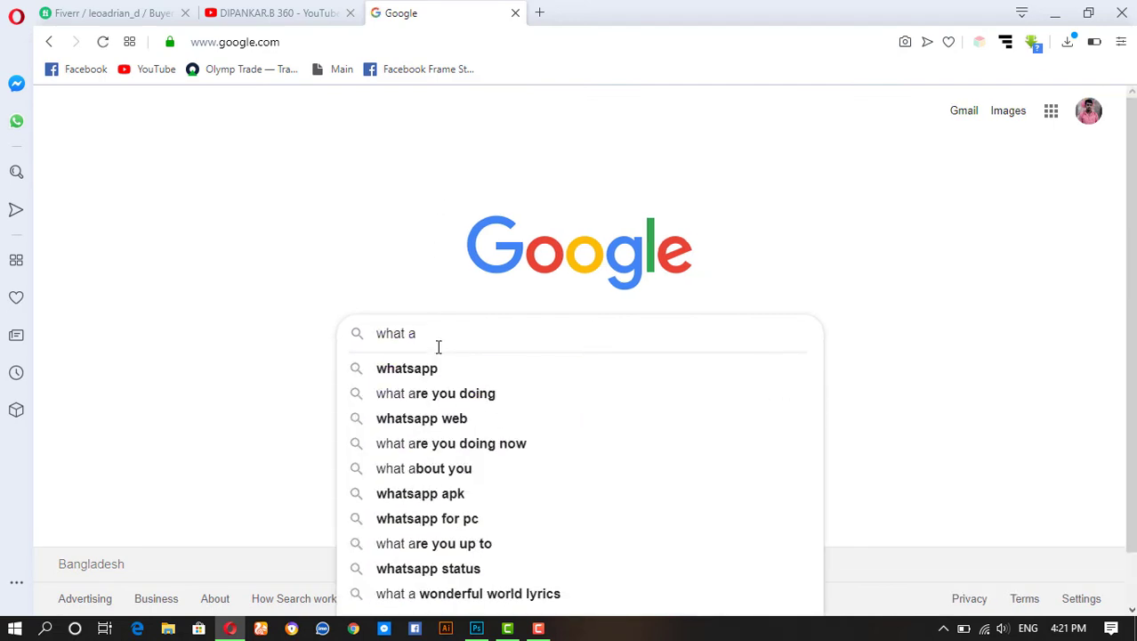
text( c)
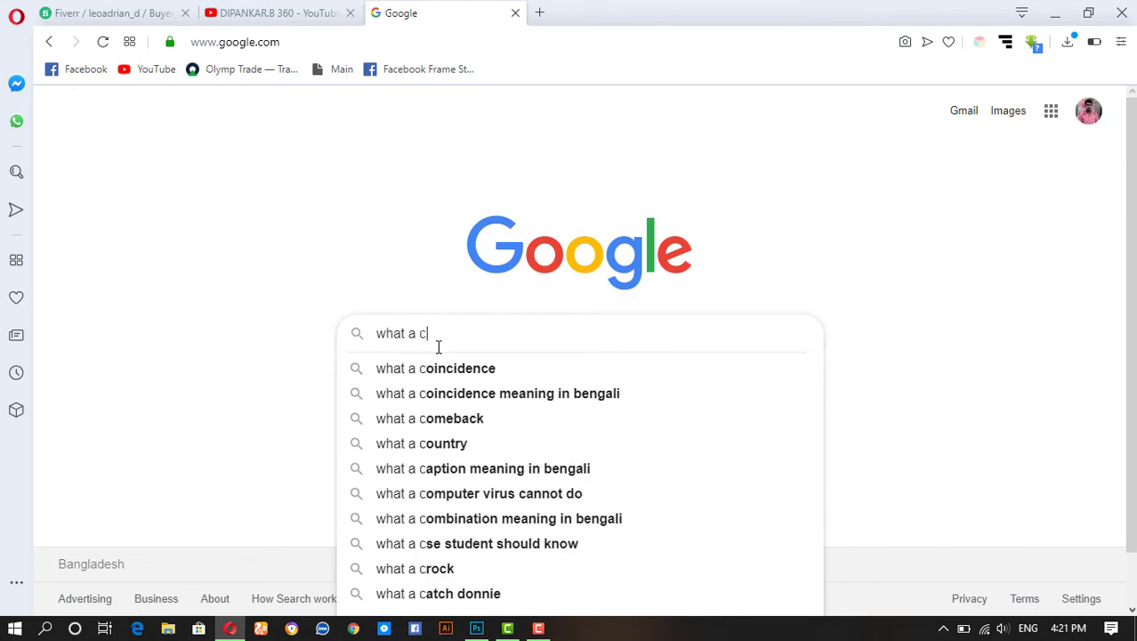
text(oloe p)
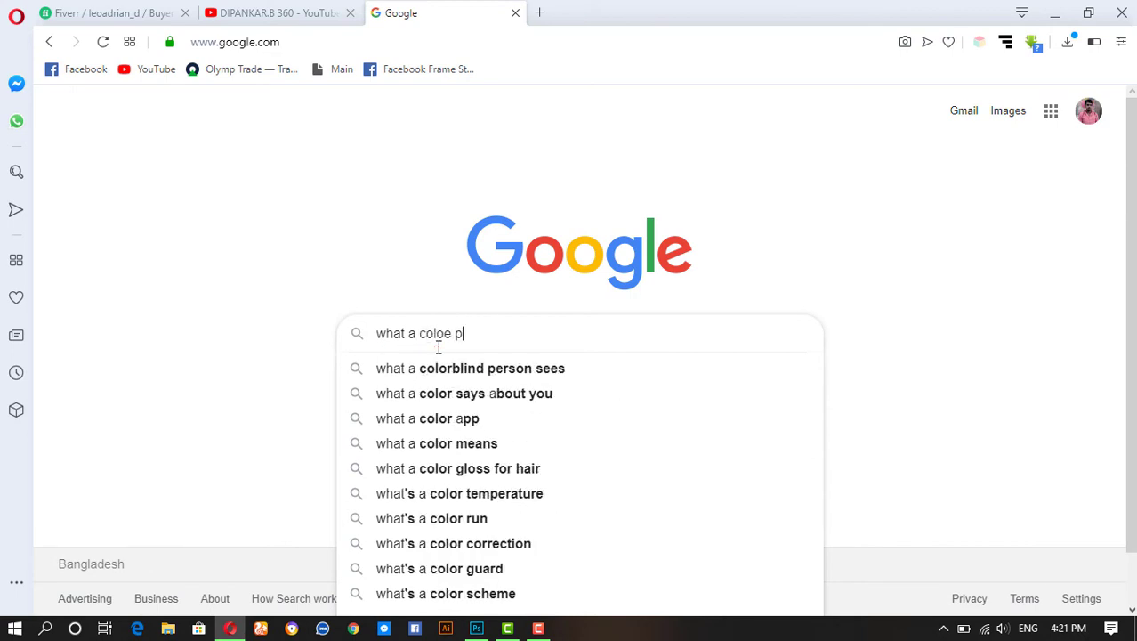
text(hoto)
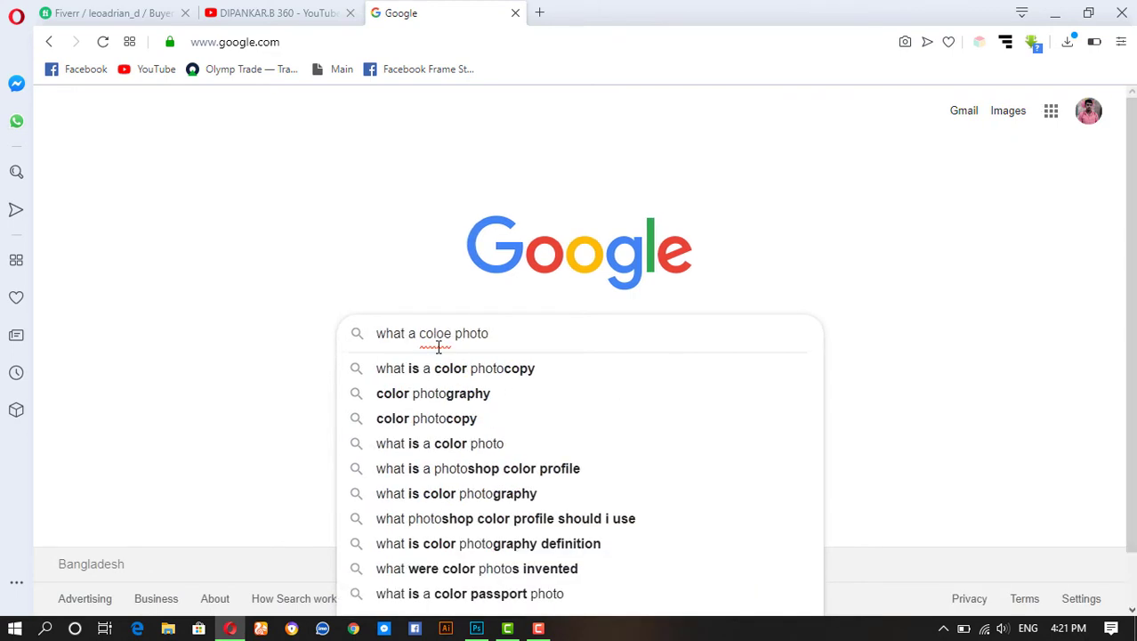
text(shop)
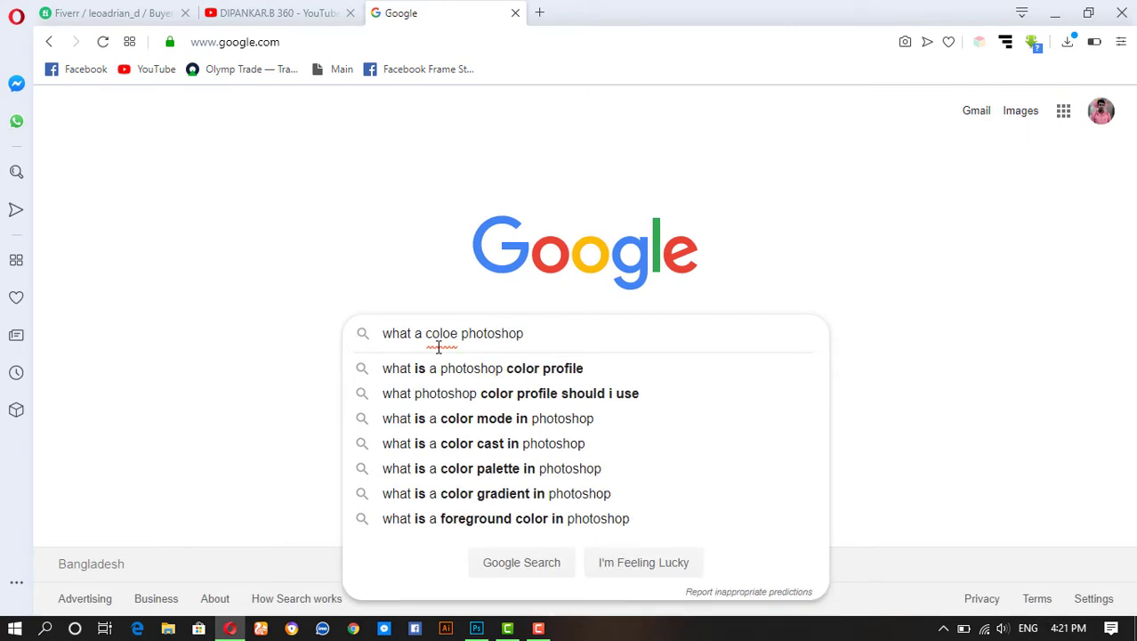
key(Return)
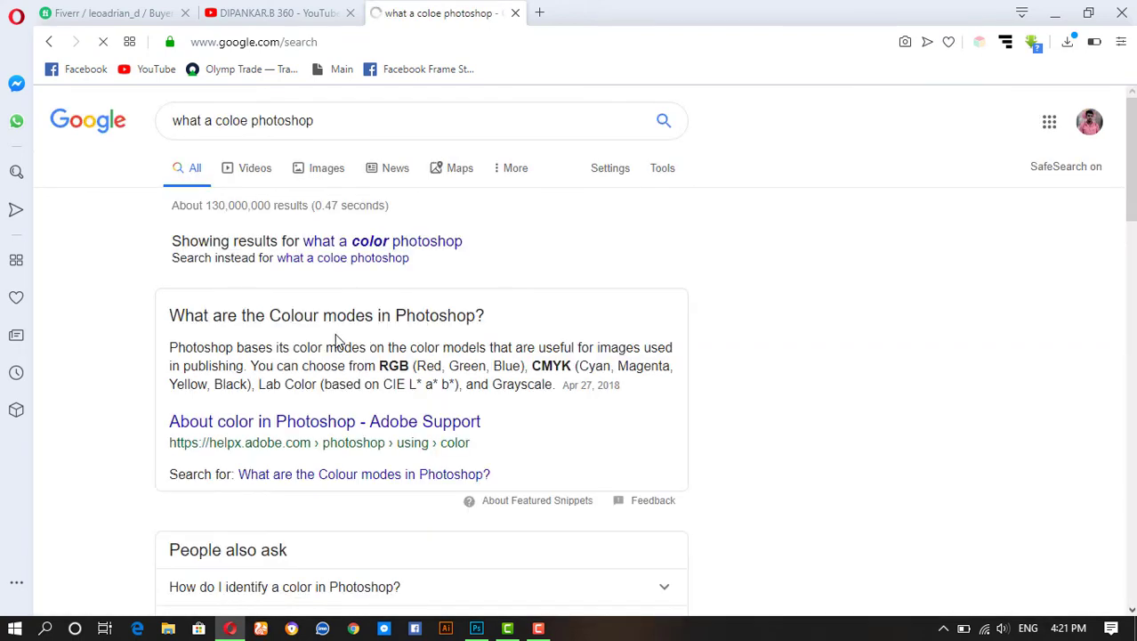
scroll(347, 250, down, 1)
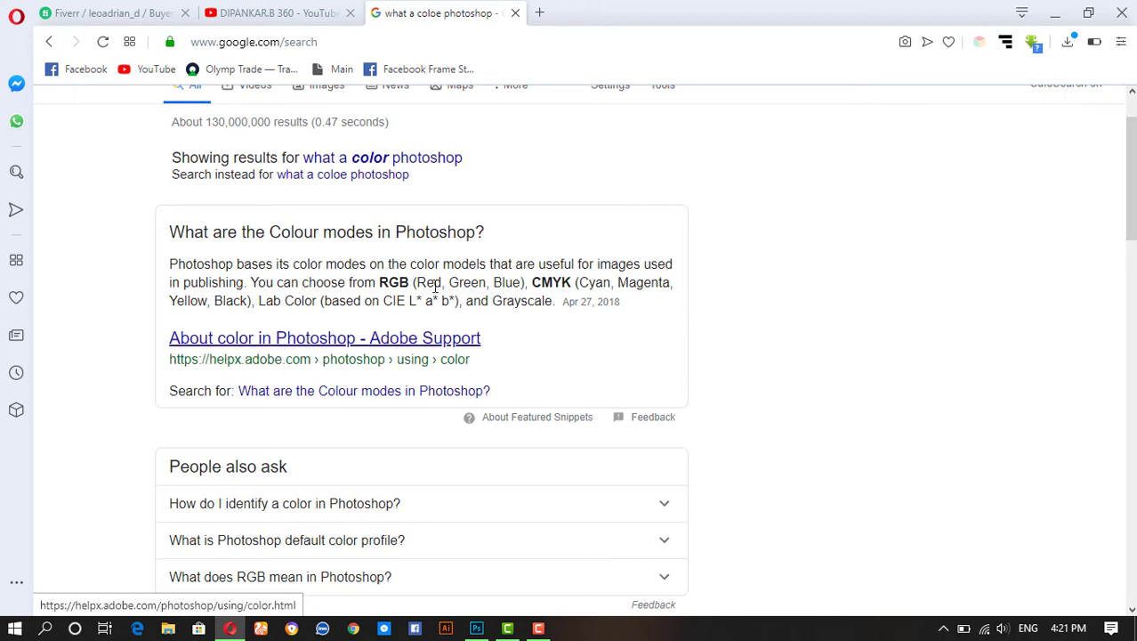
scroll(350, 380, down, 8)
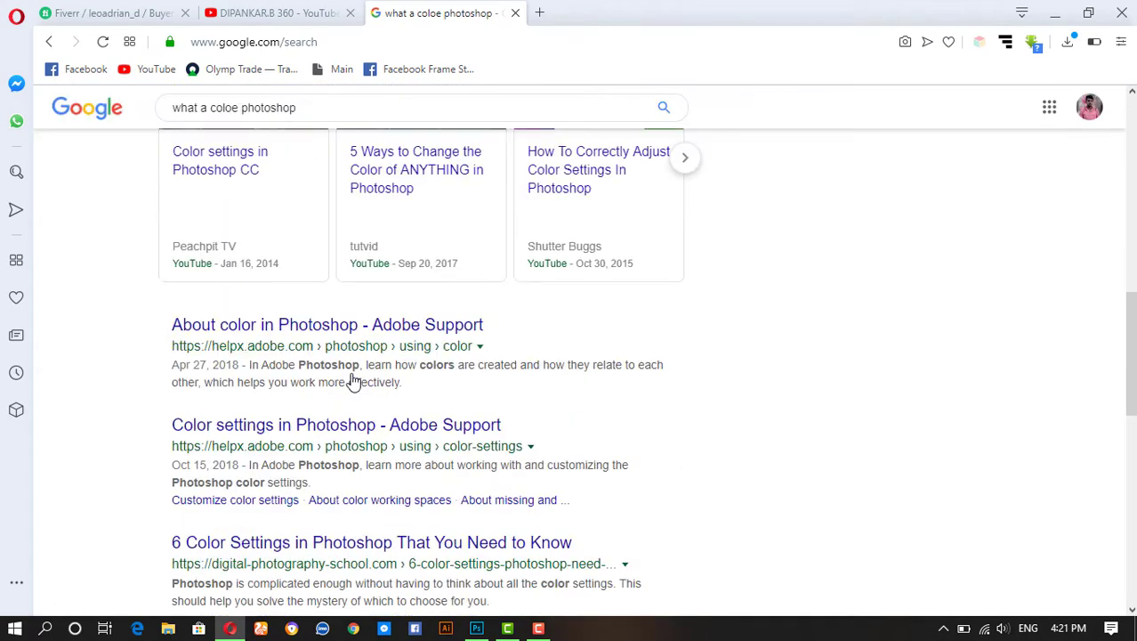
scroll(354, 381, up, 8)
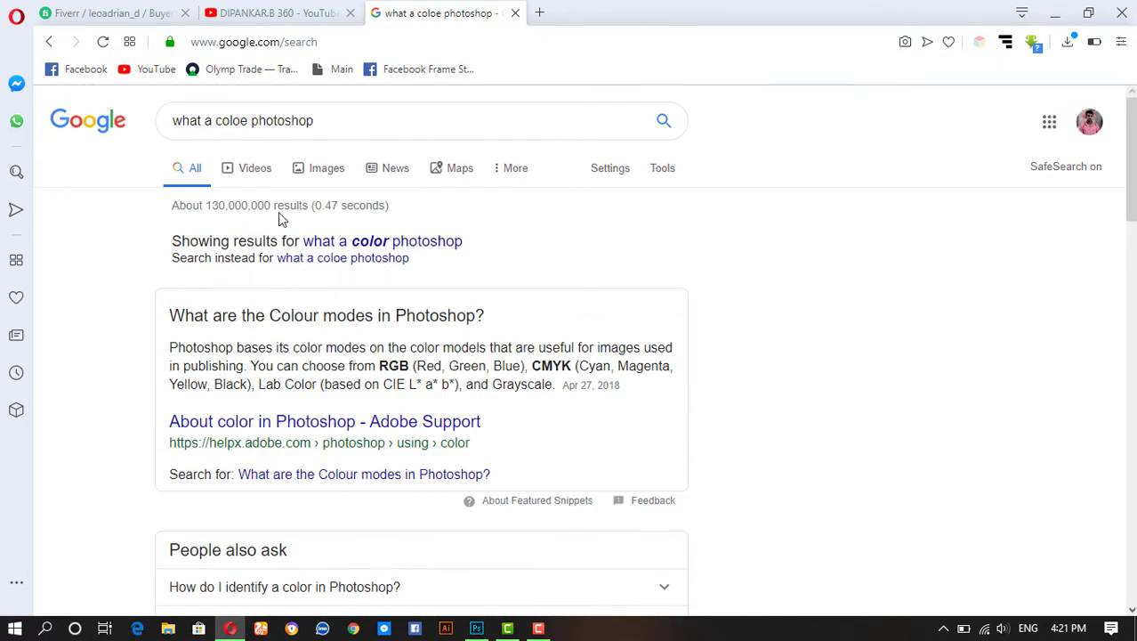
scroll(334, 307, down, 3)
scroll(313, 319, up, 3)
Step: Back in Photoshop's New Document settings, confirm a White background and 8 bit depth
key(ctrl+shift+Tab)
click(476, 628)
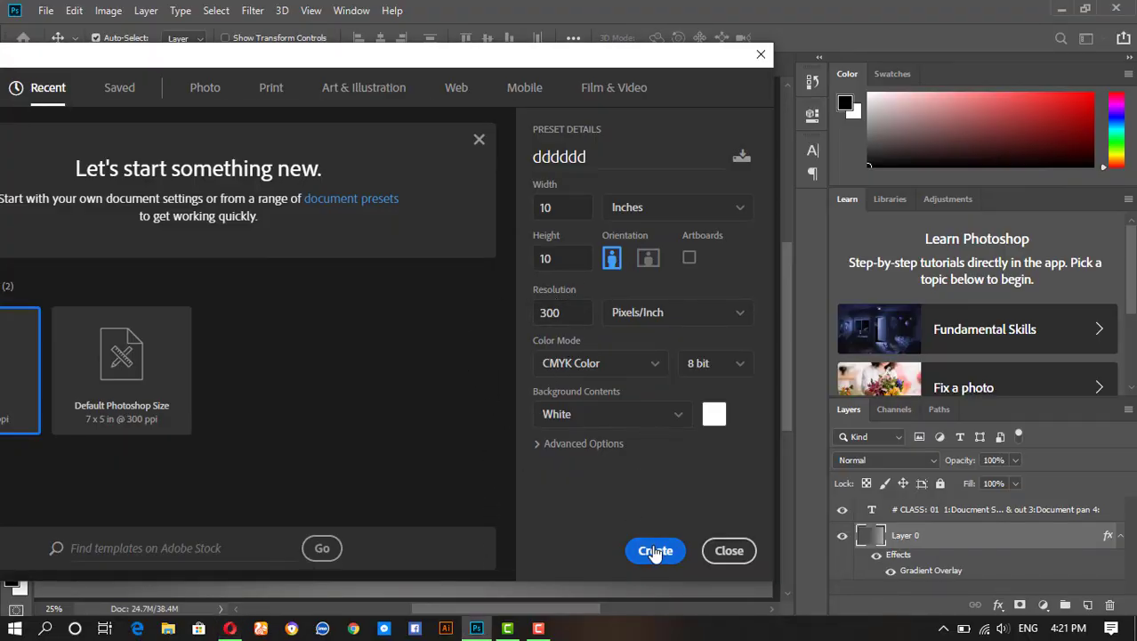
click(676, 415)
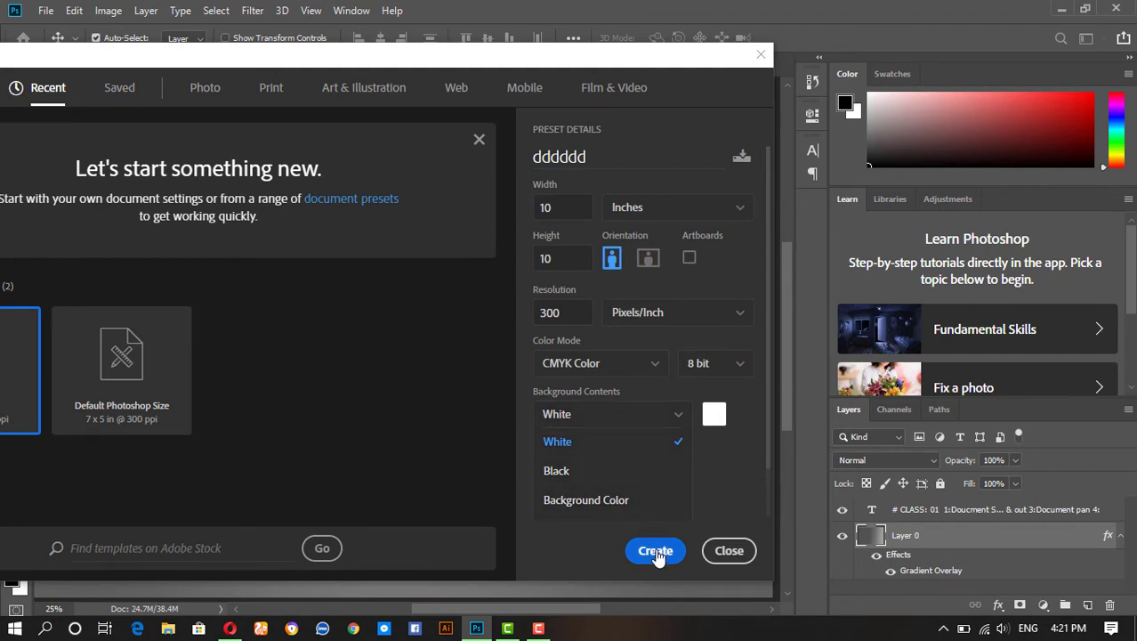
click(740, 367)
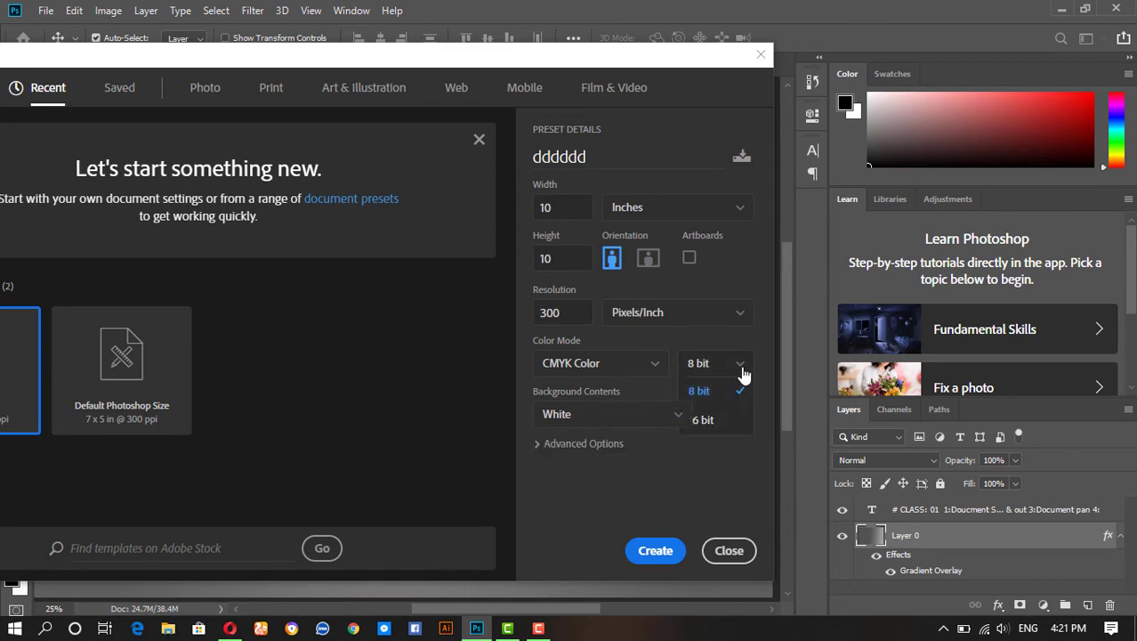
click(741, 367)
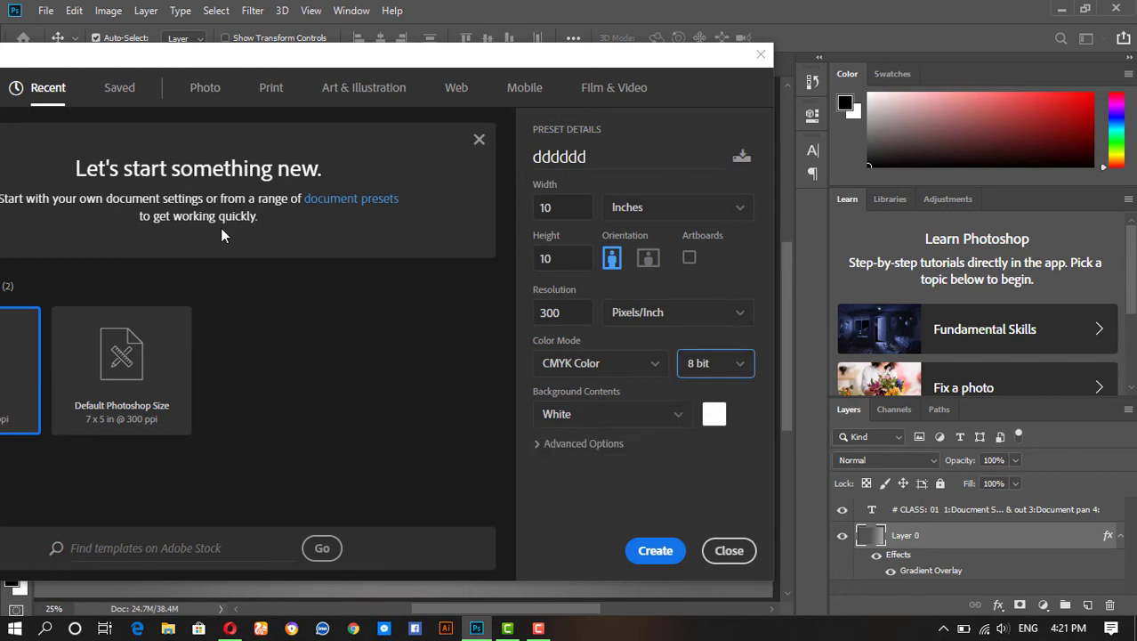
Step: Browse the Print, Art & Illustration, Web, Mobile, Recent, Saved and Photo preset tabs
click(272, 94)
click(338, 98)
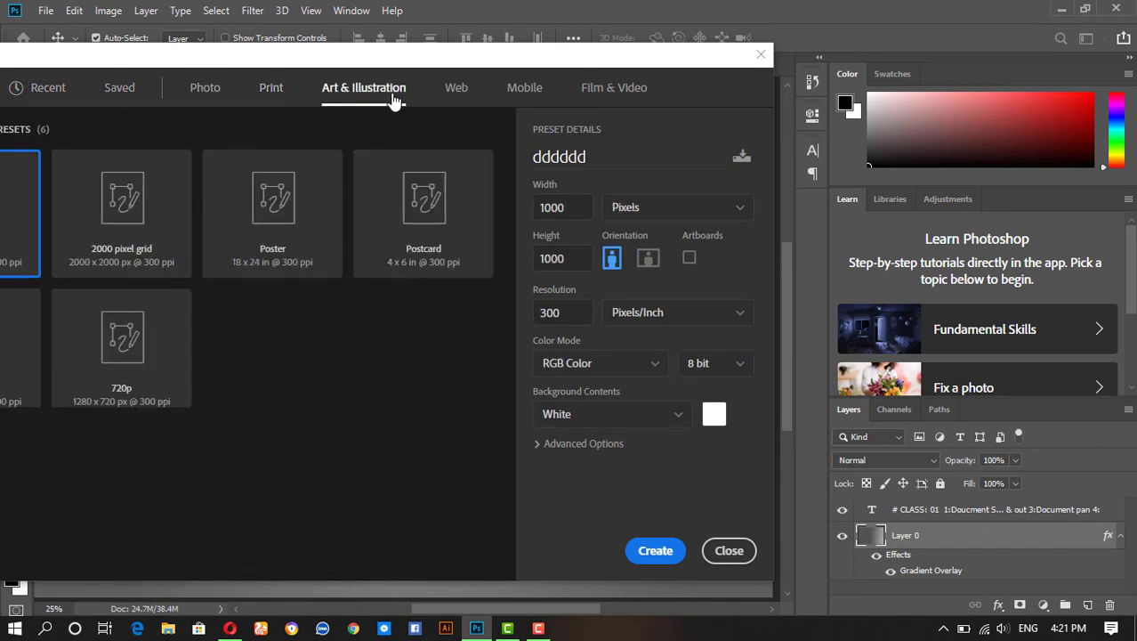
click(459, 94)
click(524, 92)
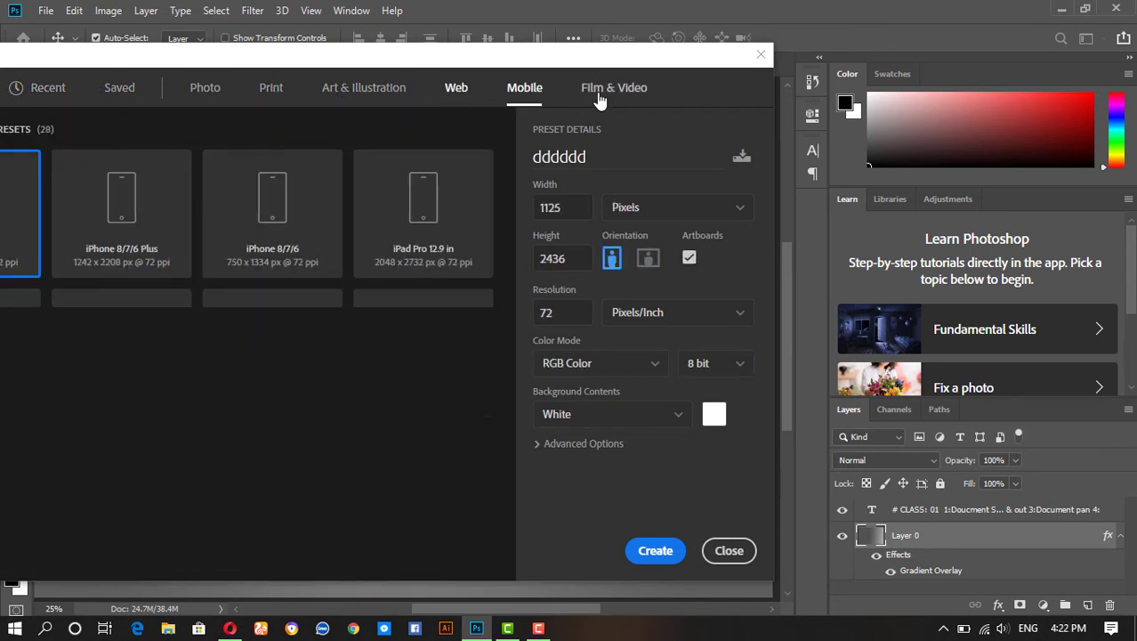
click(44, 95)
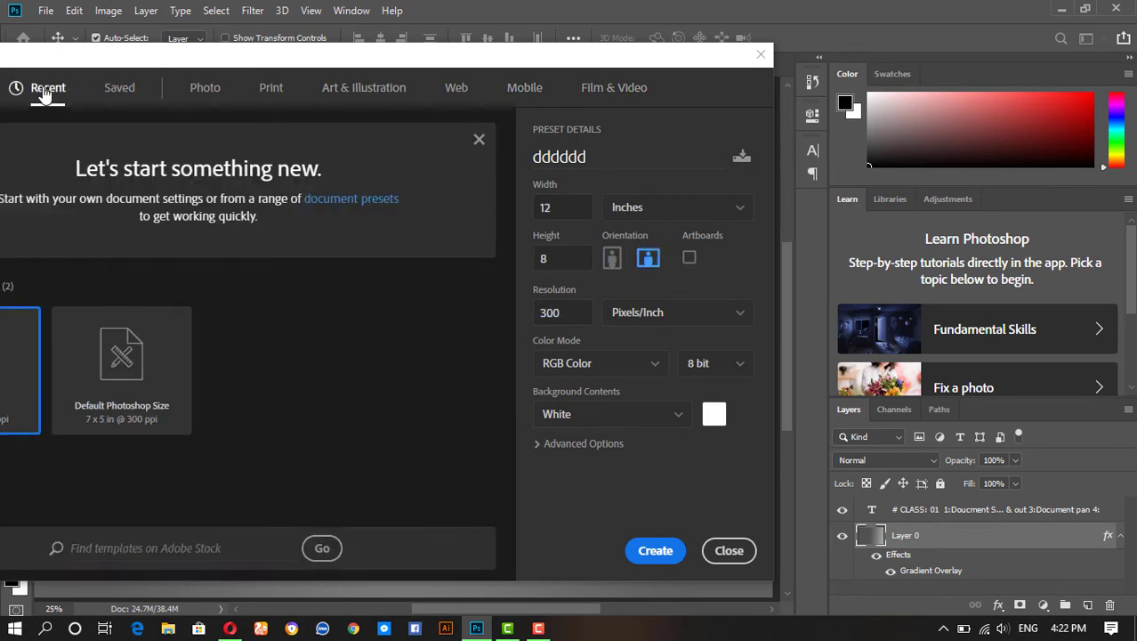
click(113, 89)
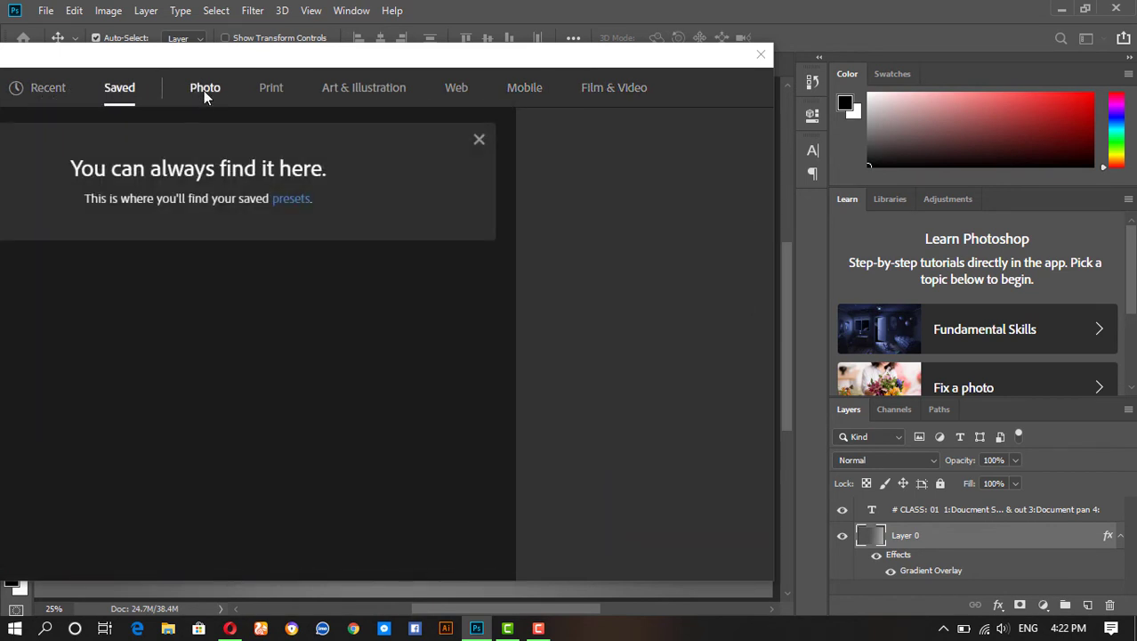
click(205, 92)
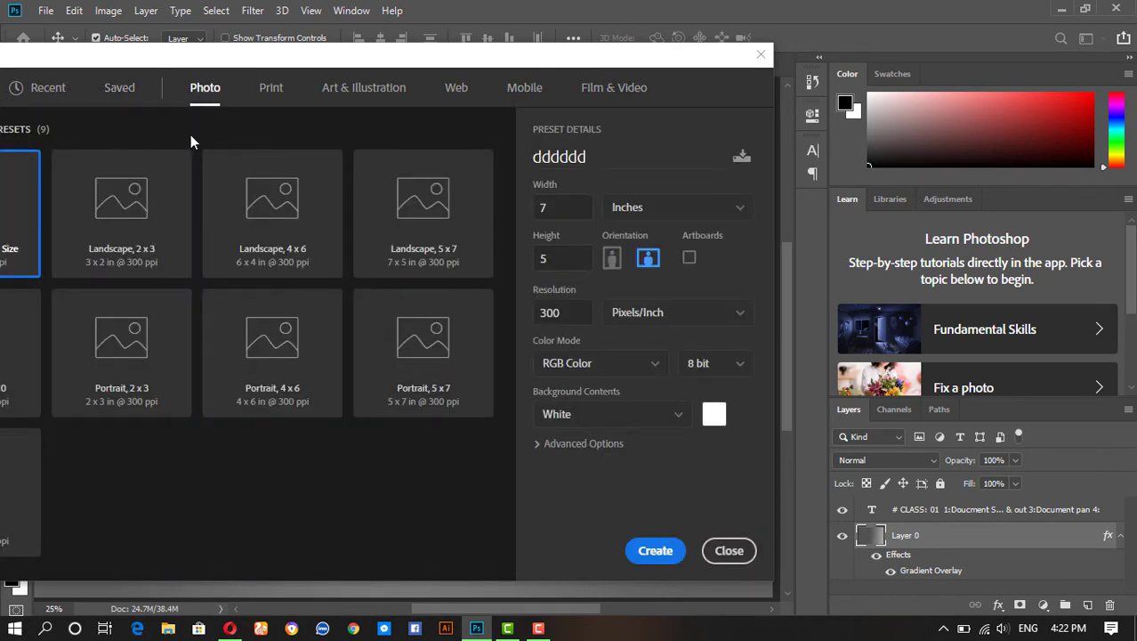
Step: Cycle through the preset tabs again, then create the 1920 × 1080 dddddd document from Recent
click(276, 90)
click(349, 94)
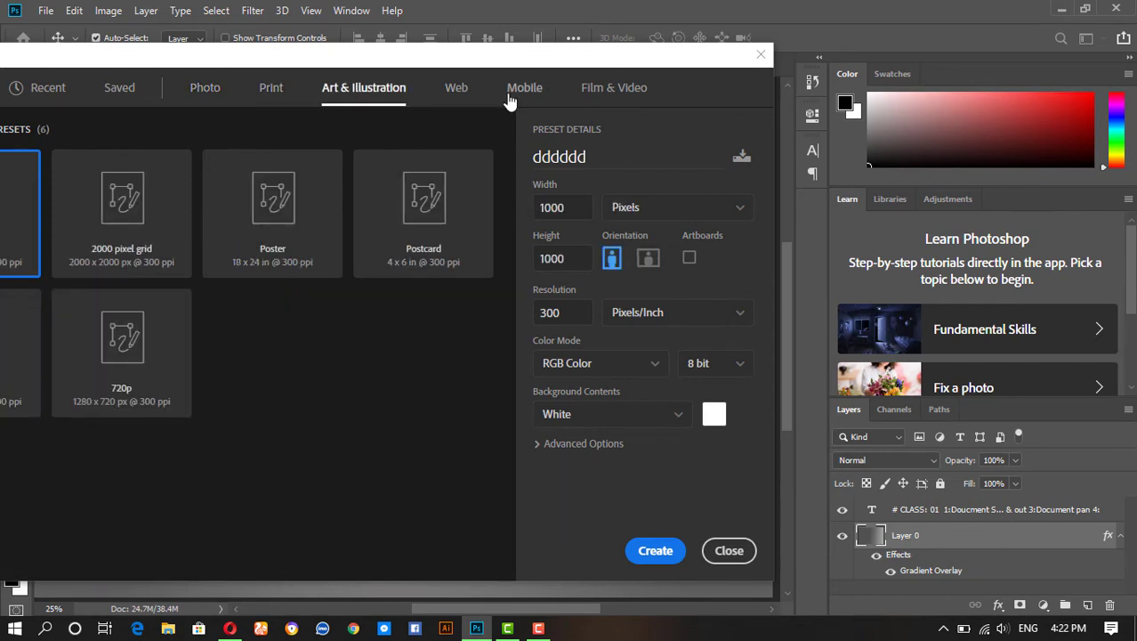
click(457, 90)
click(524, 91)
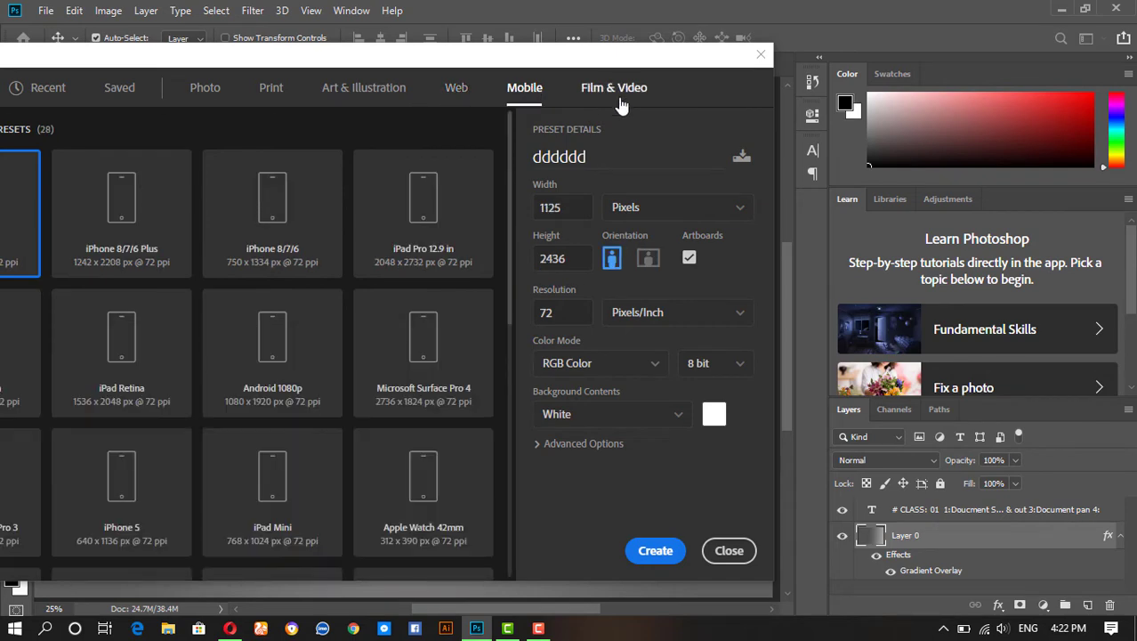
click(625, 92)
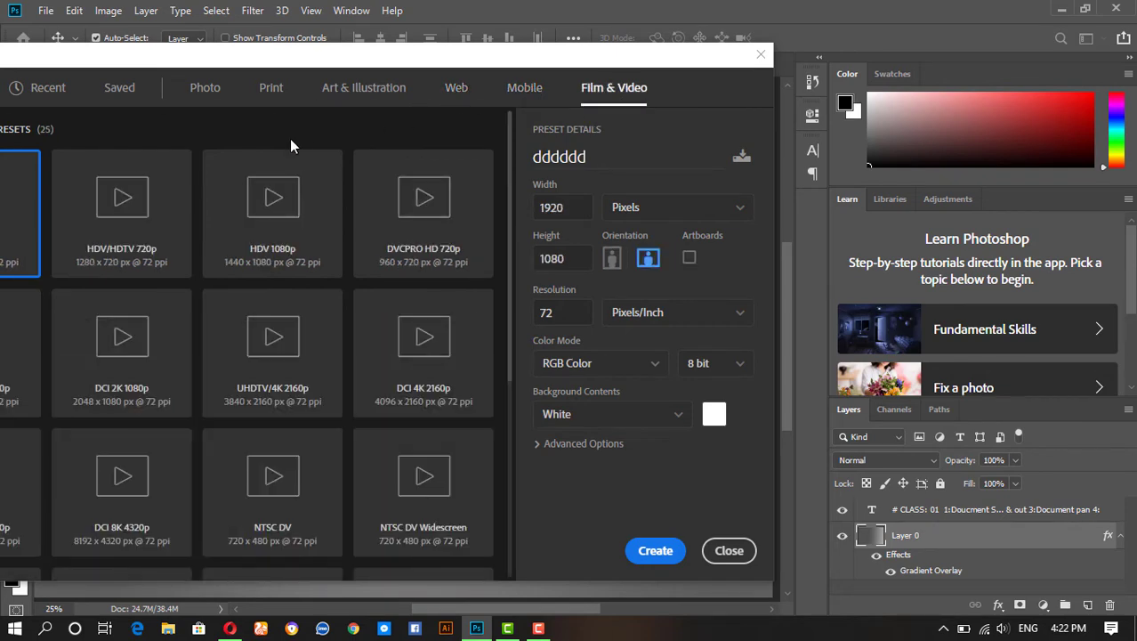
click(48, 87)
click(656, 552)
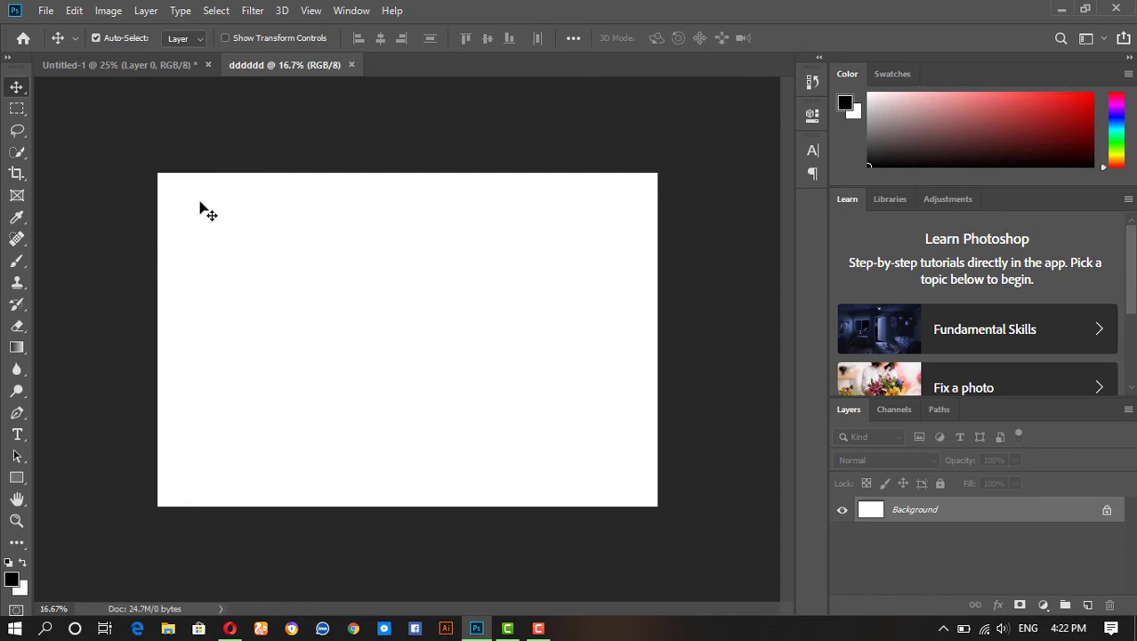
Step: Glance at the Untitled-1 class outline tab, then go back to the dddddd canvas
click(107, 69)
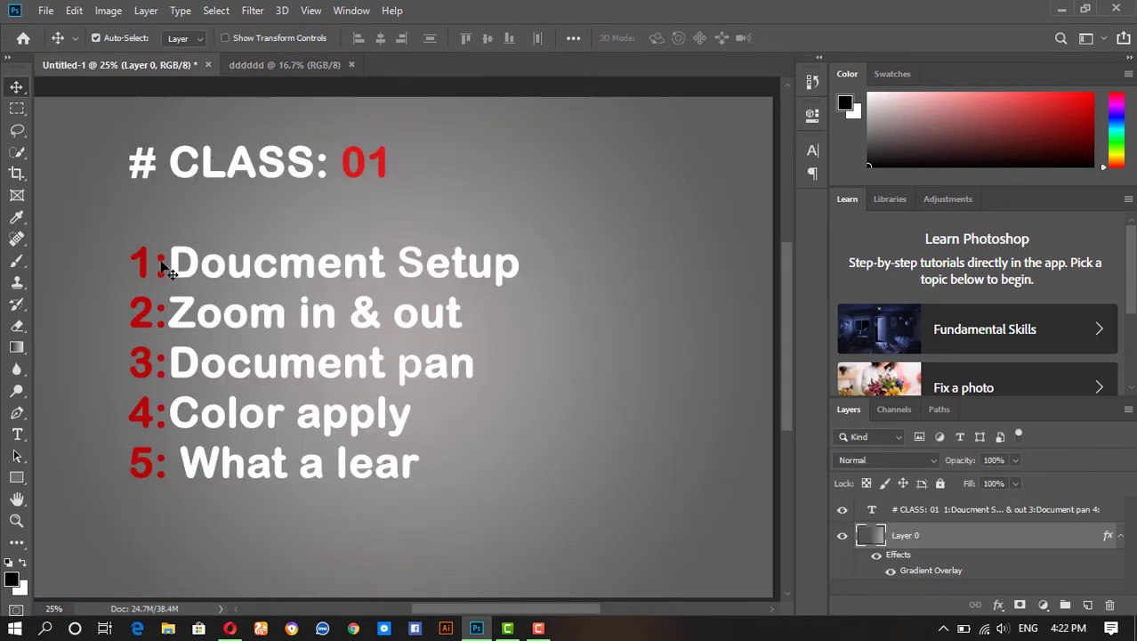
click(314, 66)
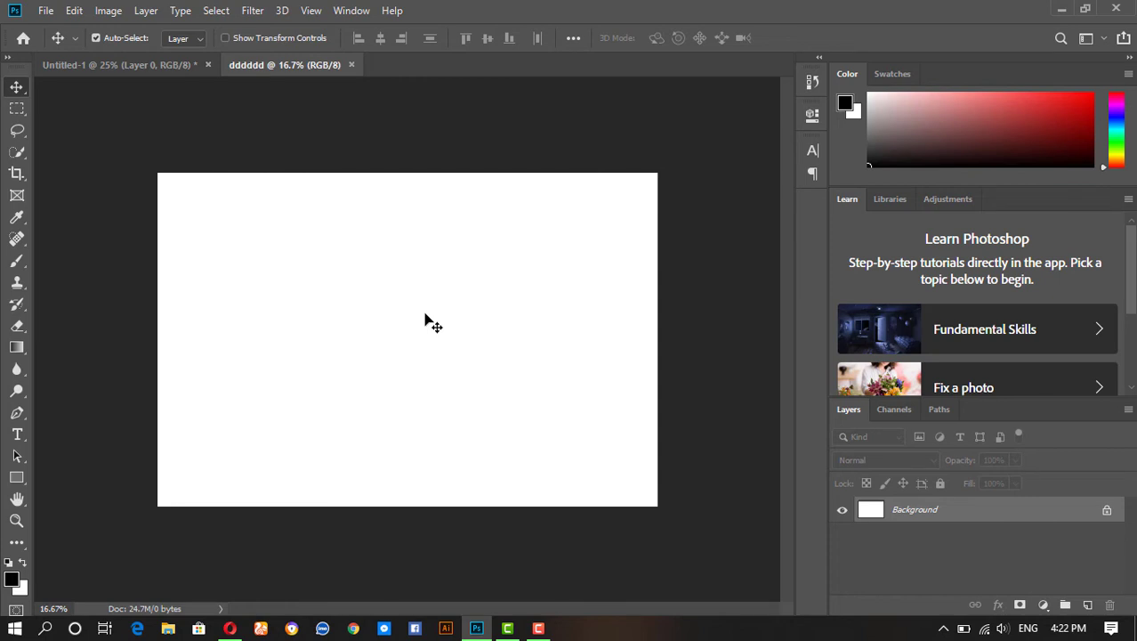
Step: Scrubby-zoom the blank dddddd canvas in and out with Z and pan the view across it
key(z)
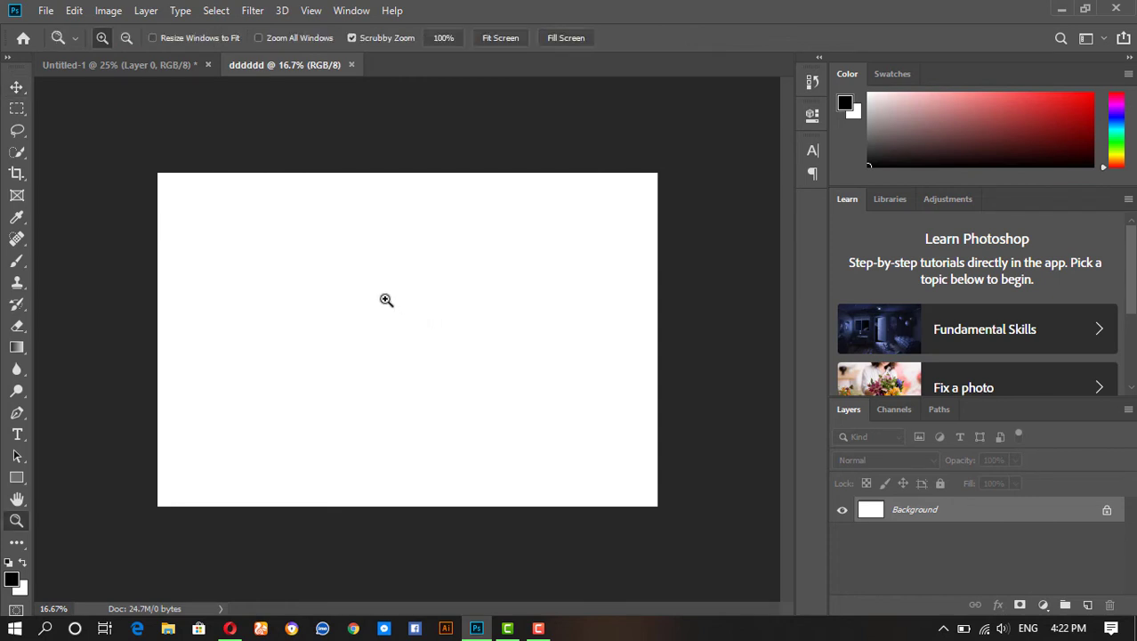
drag(386, 300, 347, 294)
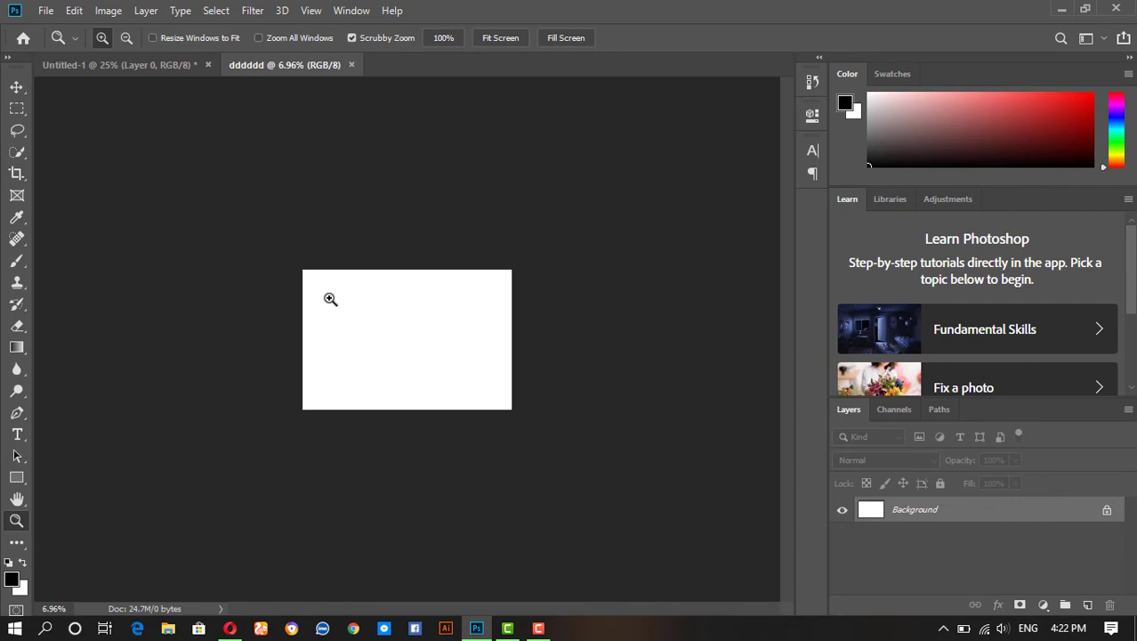
mouse_move(330, 299)
mouse_down()
mouse_move(374, 330)
mouse_move(304, 281)
mouse_move(336, 305)
mouse_up()
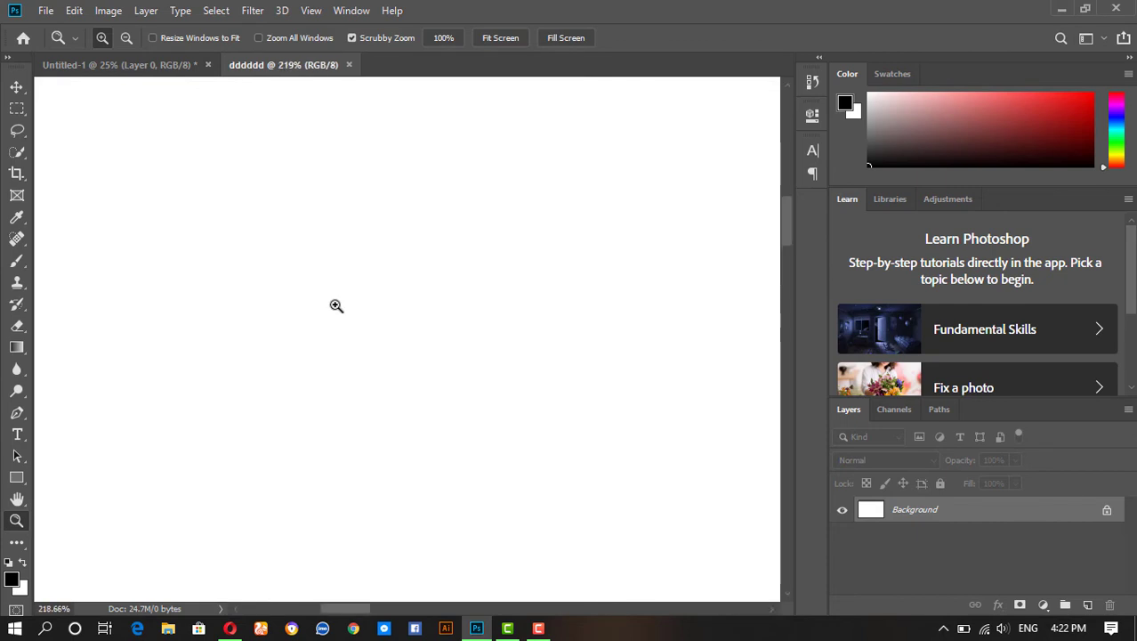
drag(427, 380, 454, 321)
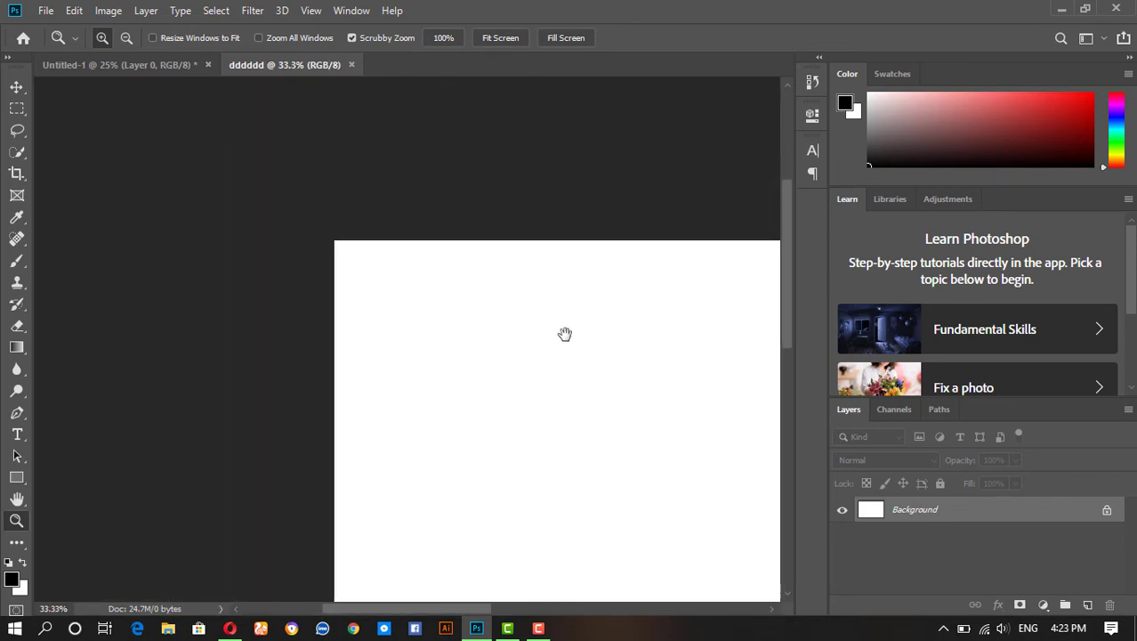
drag(566, 333, 348, 246)
drag(221, 225, 130, 161)
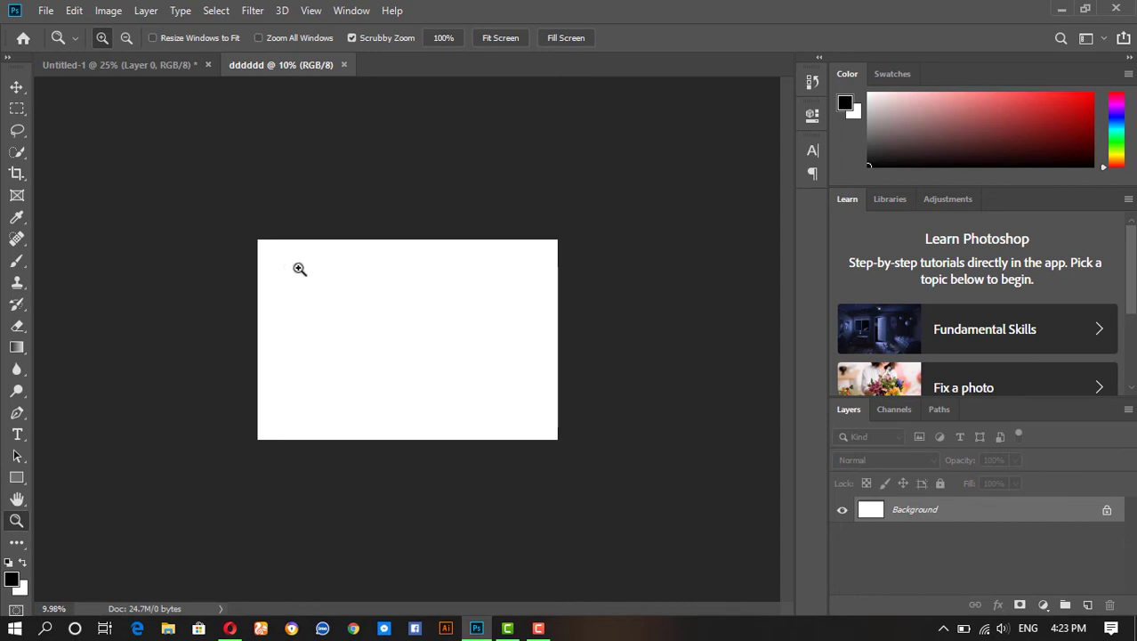
drag(274, 253, 191, 200)
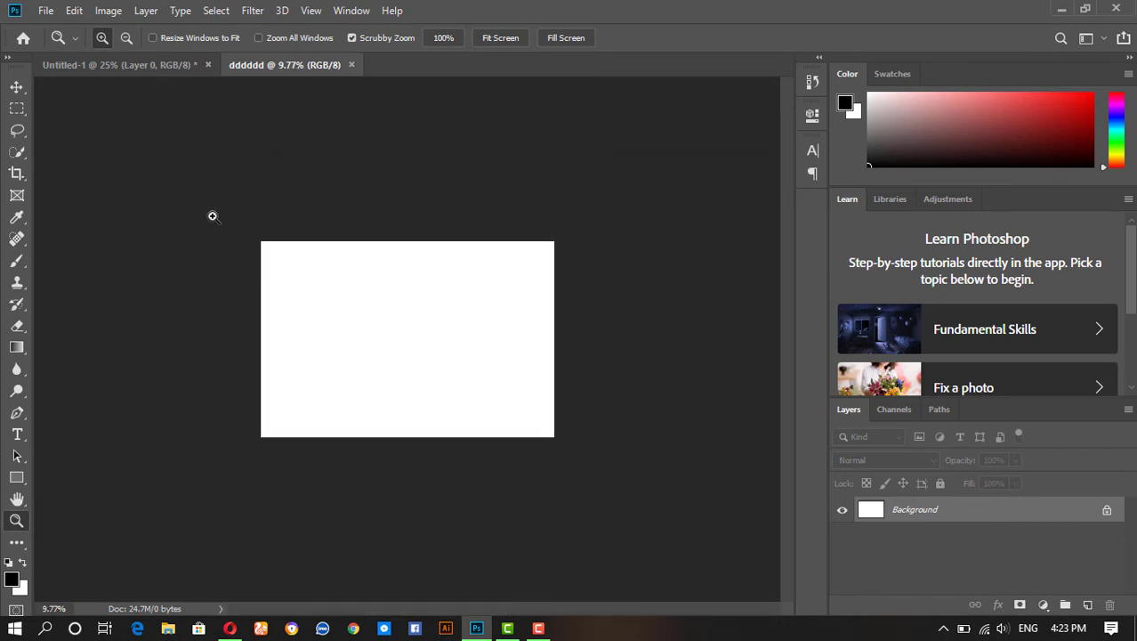
click(16, 88)
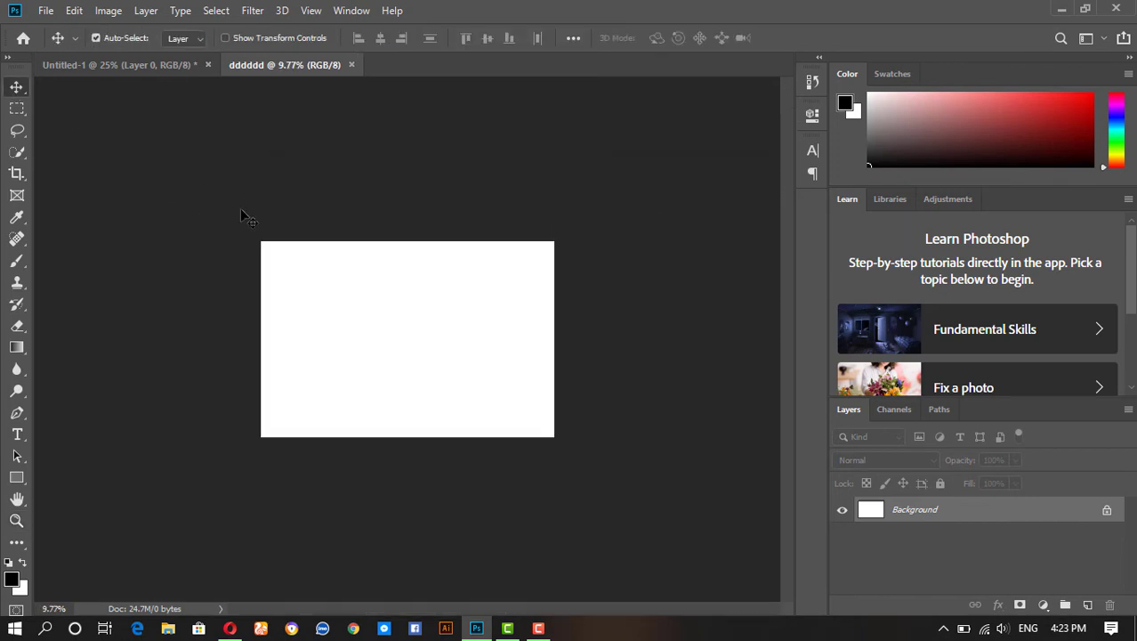
drag(296, 267, 393, 342)
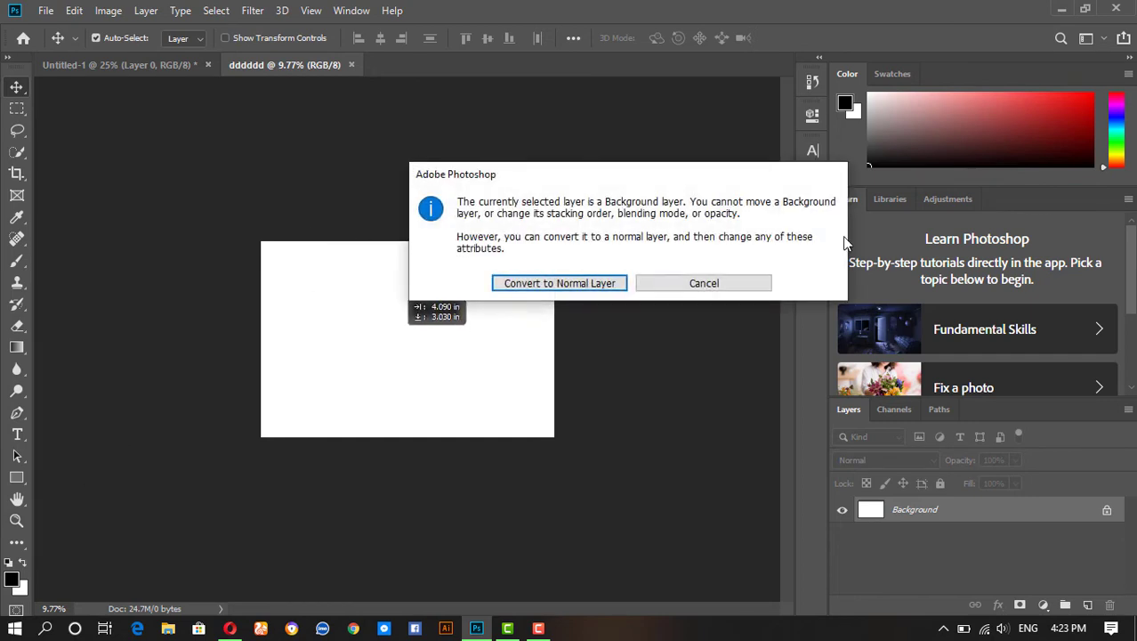
click(725, 285)
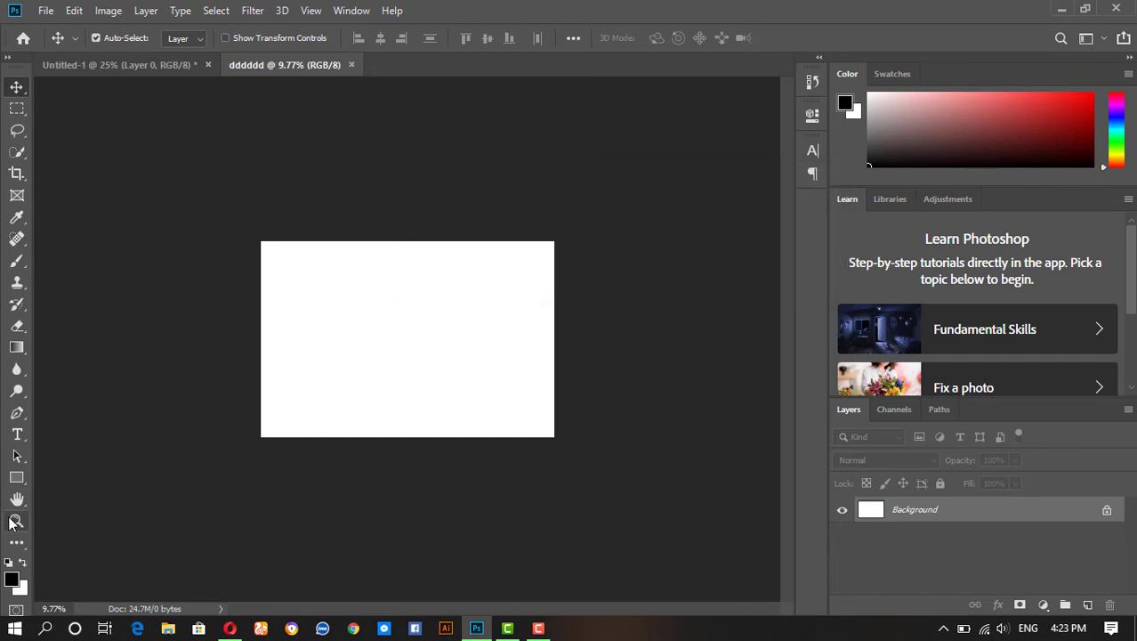
key(ctrl+space)
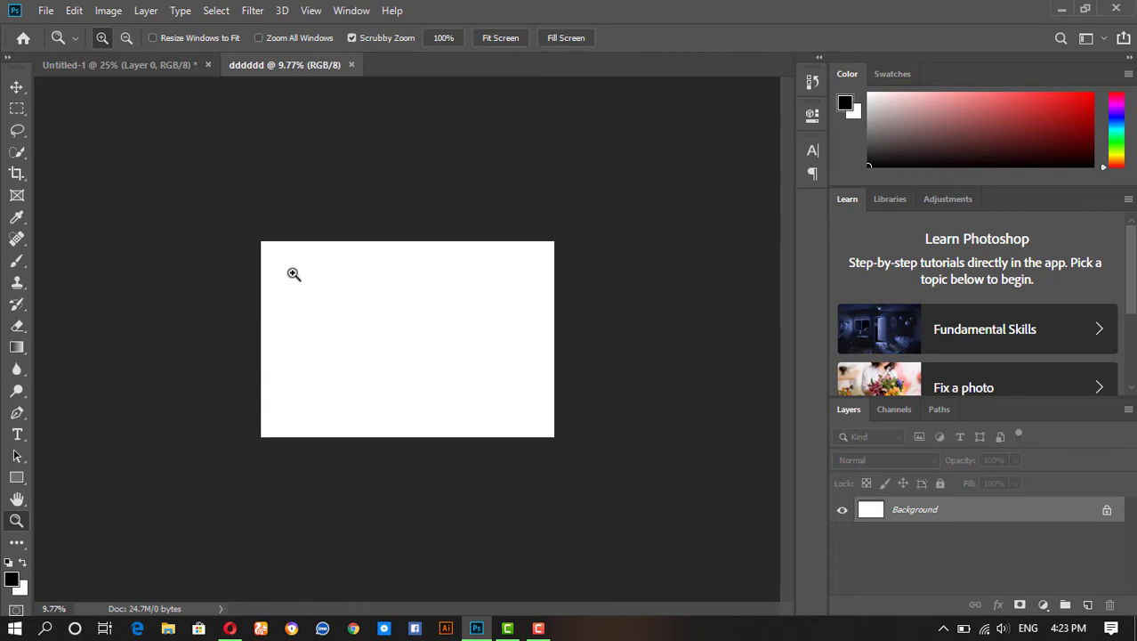
mouse_move(294, 274)
mouse_down()
mouse_move(336, 312)
mouse_move(307, 277)
mouse_move(337, 300)
mouse_move(300, 271)
mouse_up()
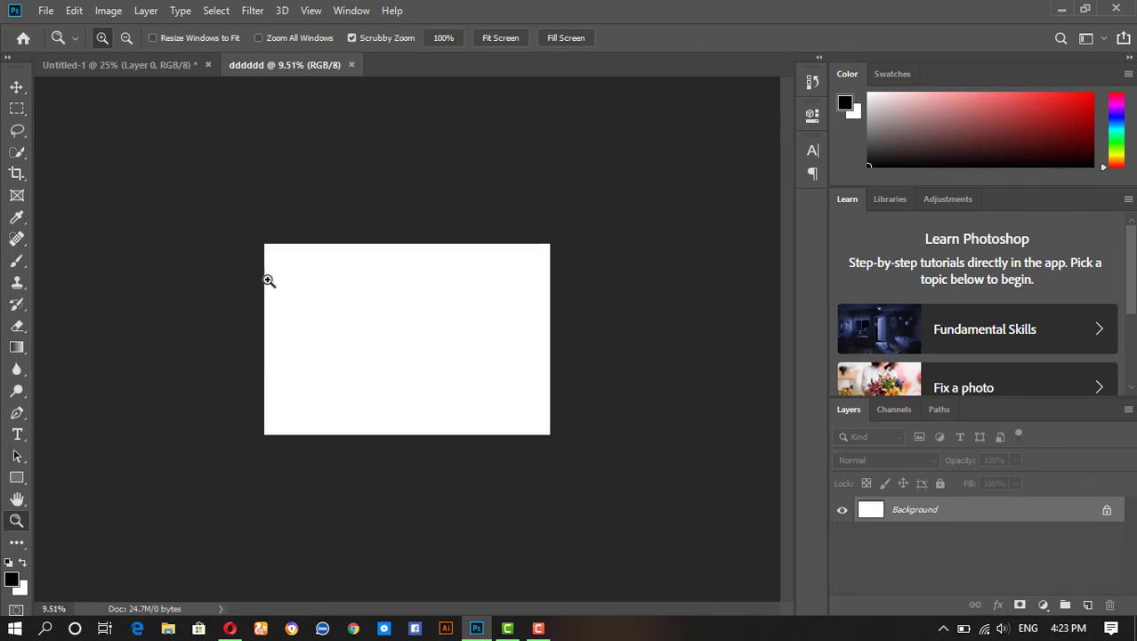
click(17, 87)
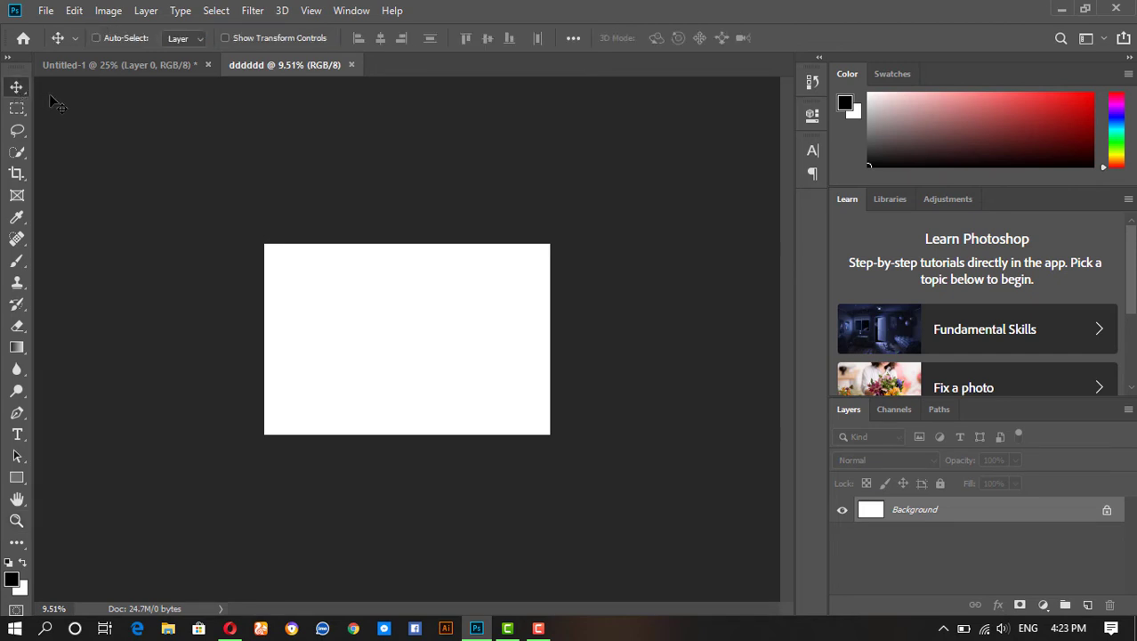
key(z)
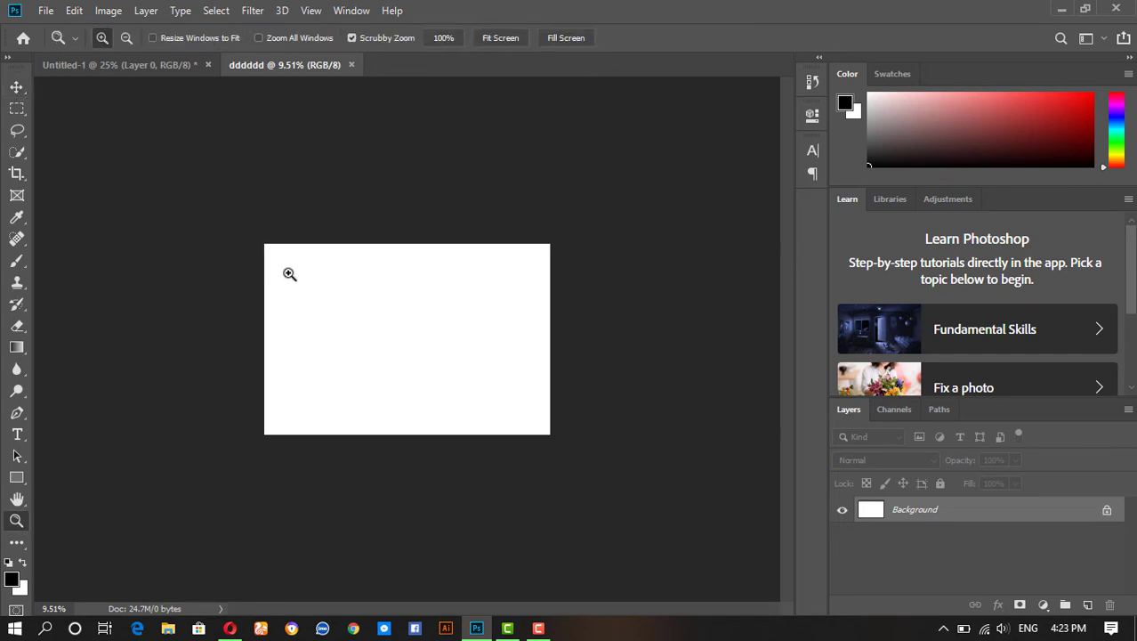
drag(297, 285, 186, 192)
click(17, 88)
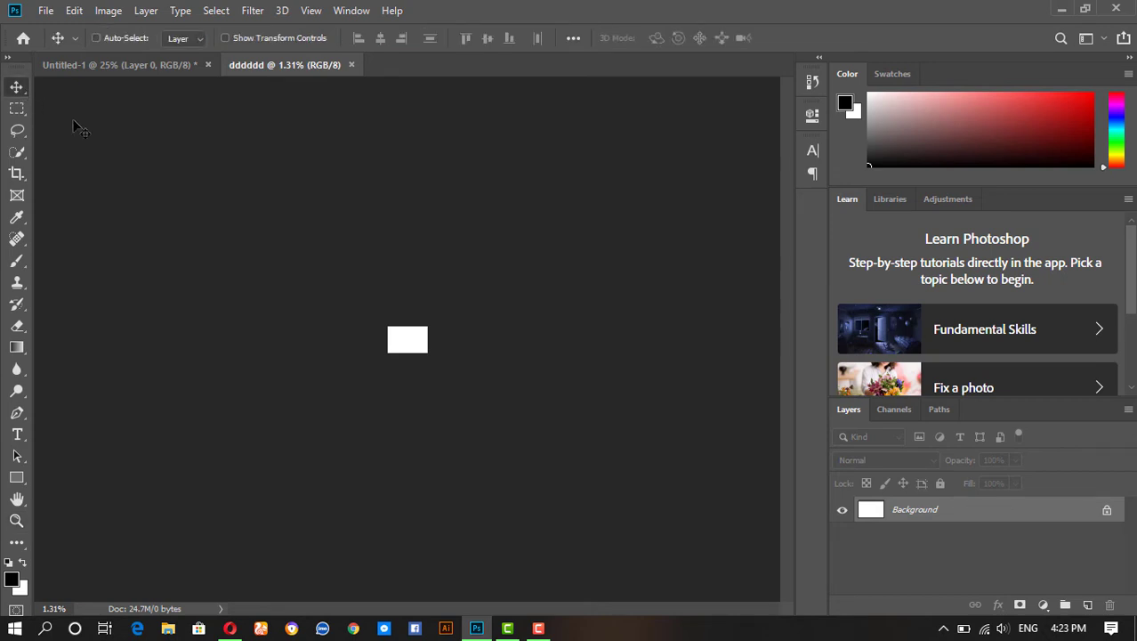
key(ctrl+plus)
key(ctrl+plus)
key(ctrl+plus)
key(ctrl+plus)
key(ctrl+plus)
key(ctrl+plus)
key(ctrl+plus)
key(ctrl+plus)
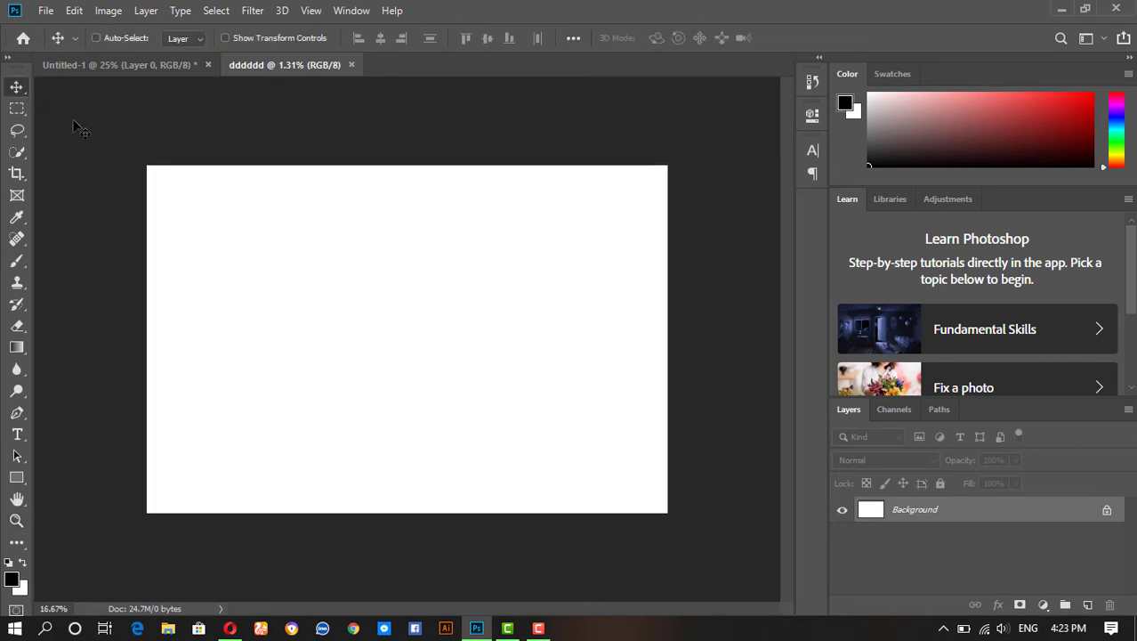
key(ctrl+plus)
key(ctrl+plus)
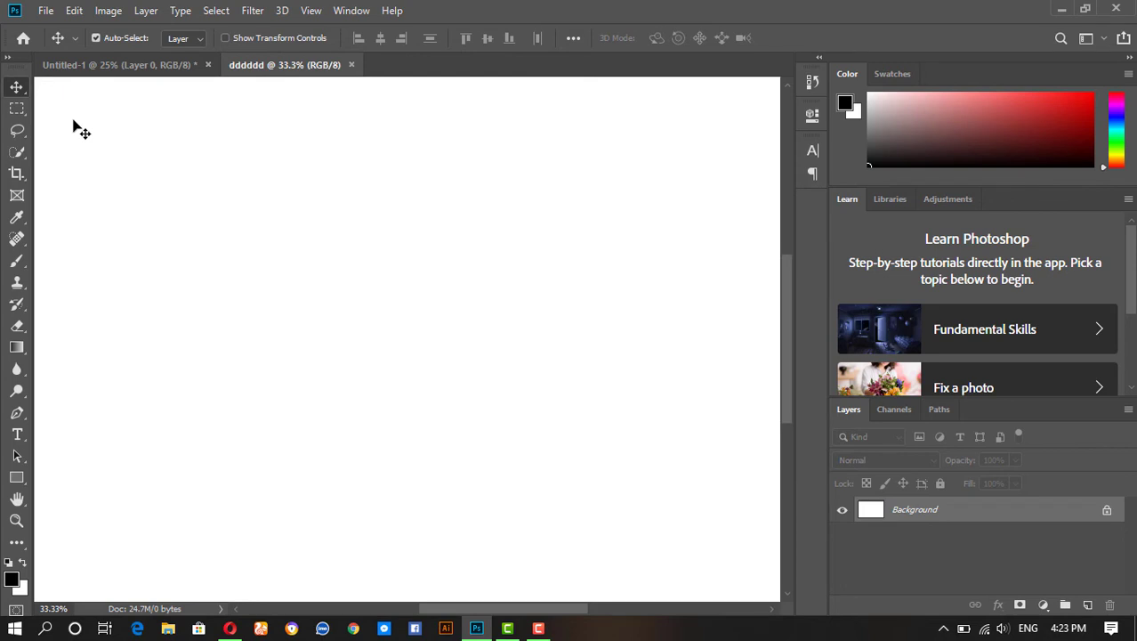
key(ctrl+minus)
key(ctrl+minus)
key(ctrl+minus)
key(ctrl+minus)
key(ctrl+minus)
key(ctrl+minus)
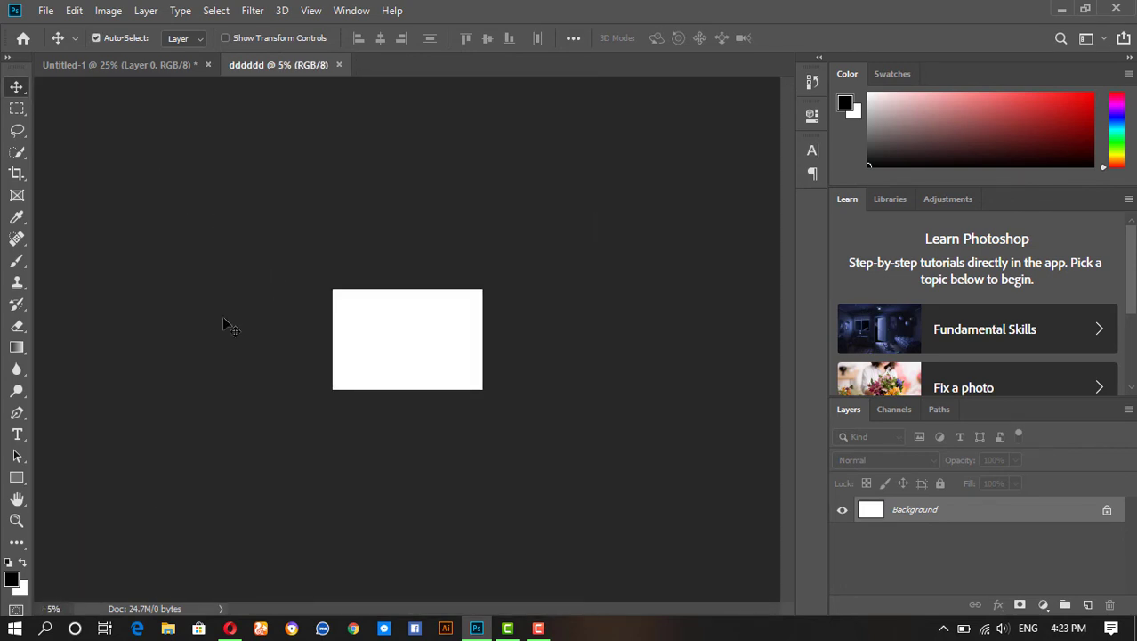
Step: Zoom the canvas in and out with Zoom tool clicks, using modifier keys
click(352, 299)
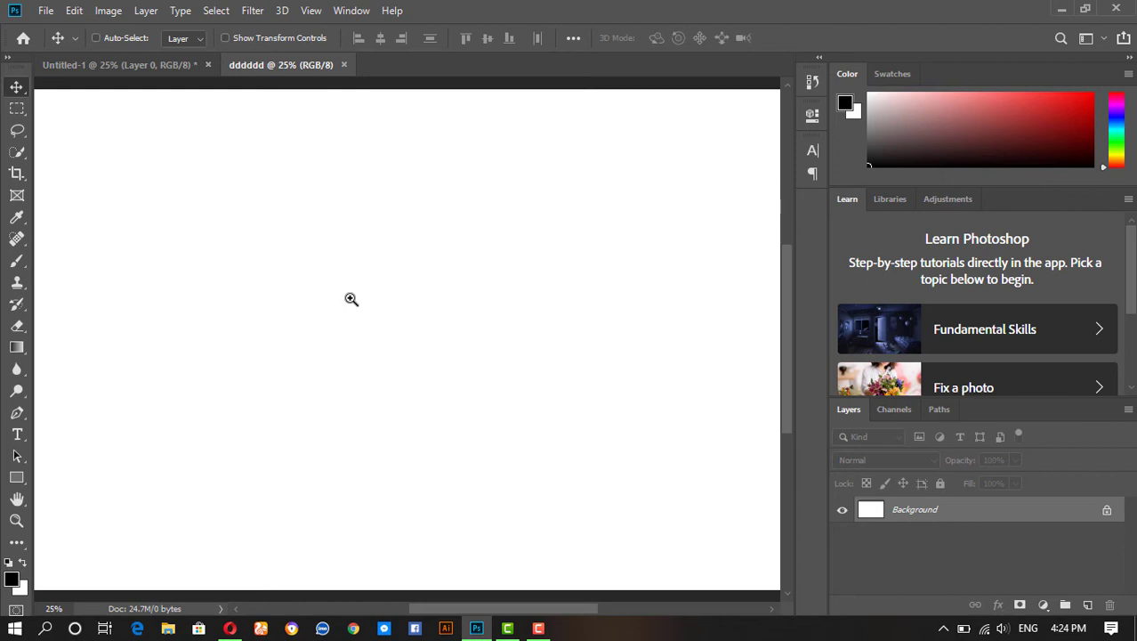
alt+click(351, 299)
key(ctrl)
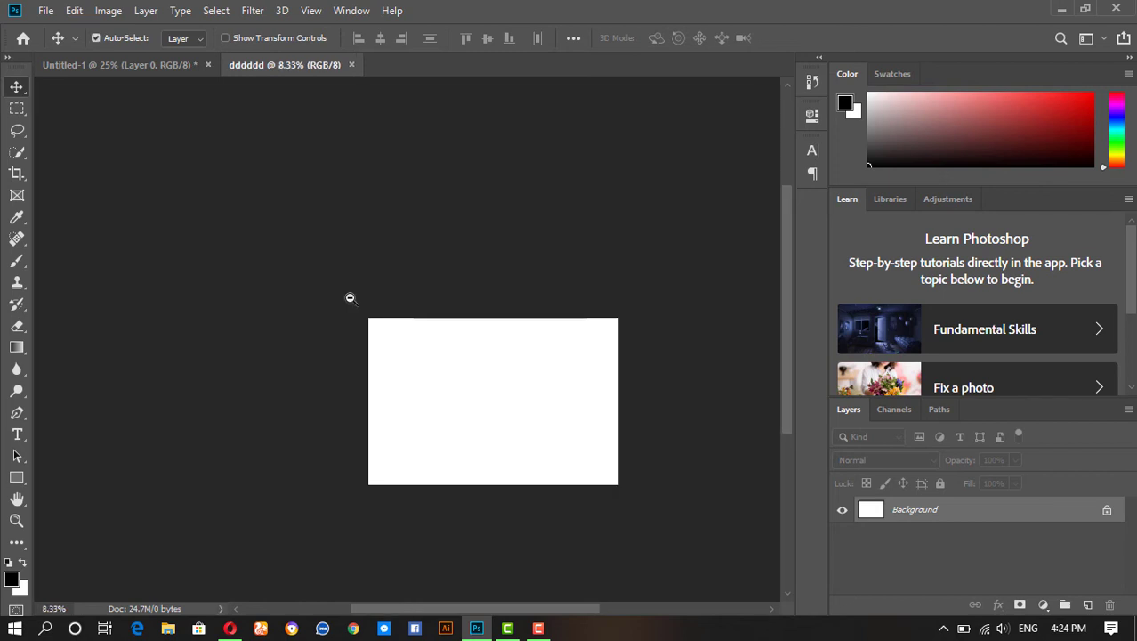
click(351, 298)
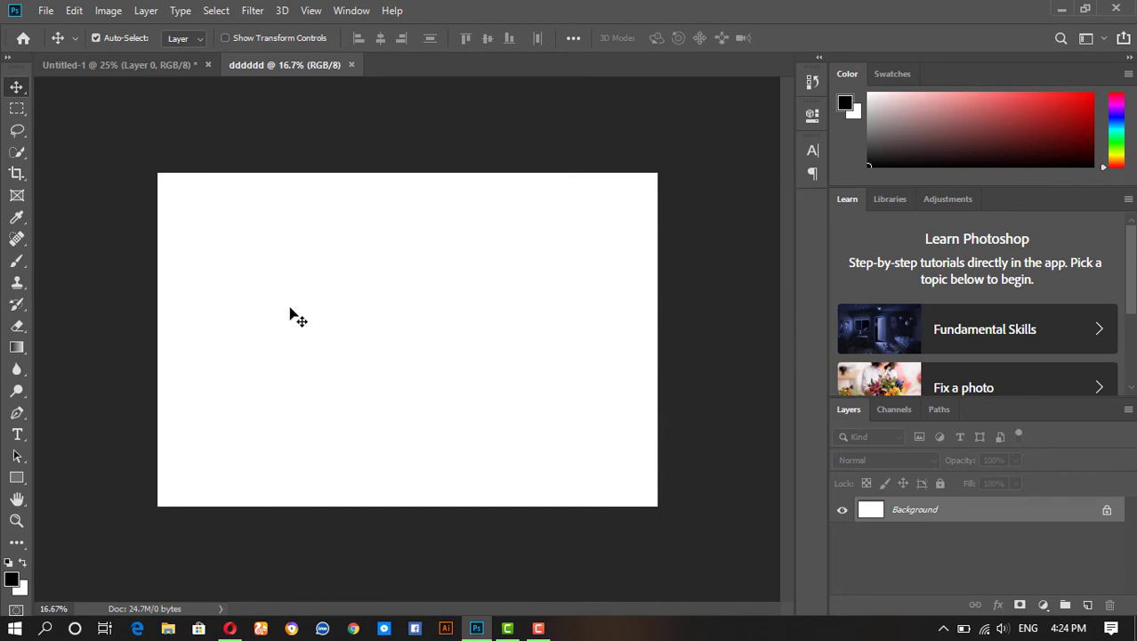
alt+click(307, 239)
alt+click(307, 239)
alt+click(307, 240)
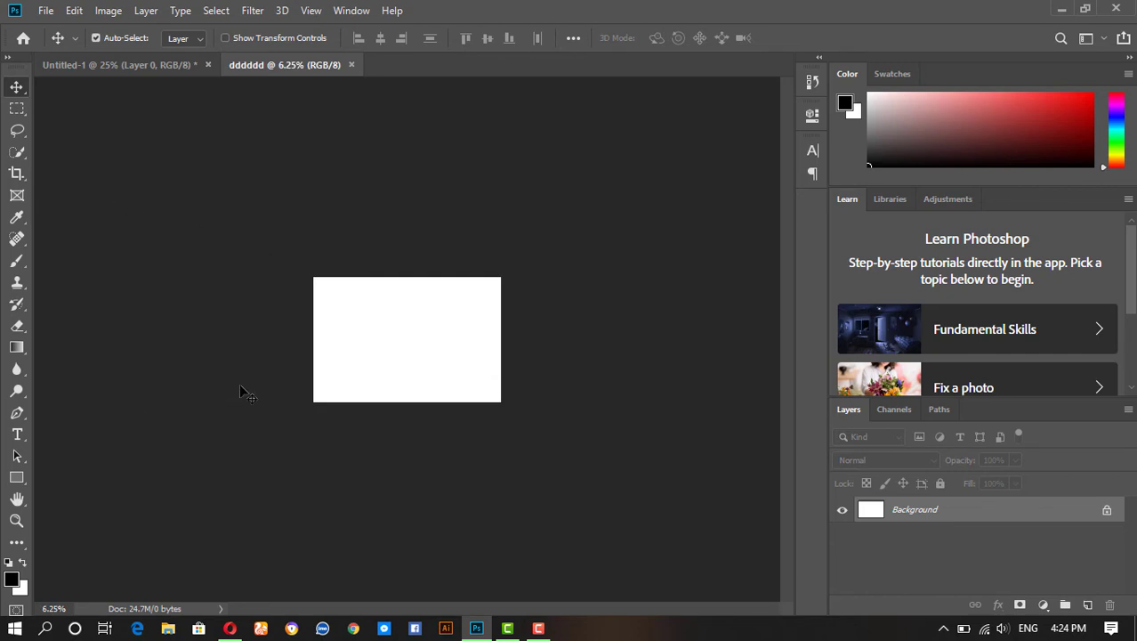
Step: Scrubby-zoom the canvas larger, then pick the Move tool and return to Untitled-1
key(z)
drag(345, 294, 383, 333)
drag(273, 259, 314, 263)
click(17, 87)
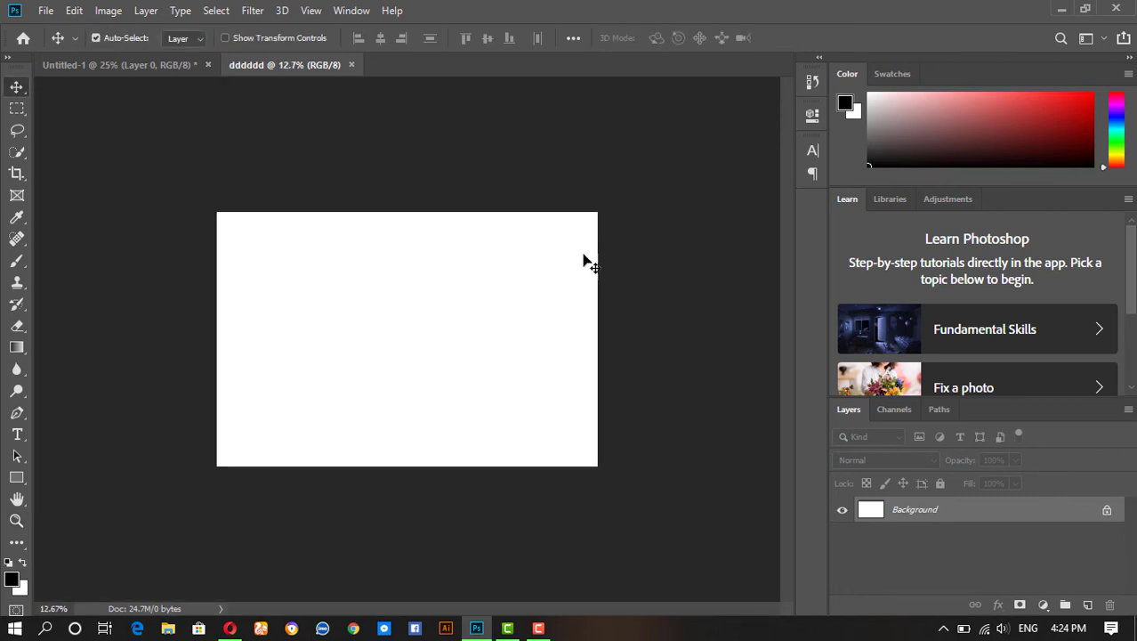
click(132, 69)
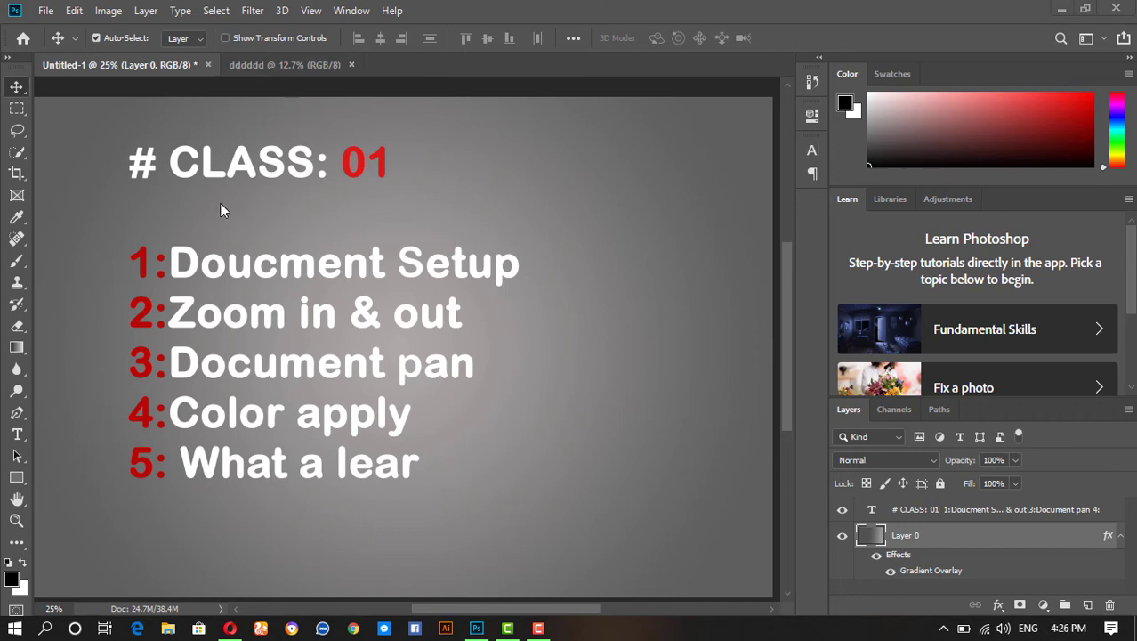
Step: Bring the blank white dddddd document back to the front from its tab
click(302, 60)
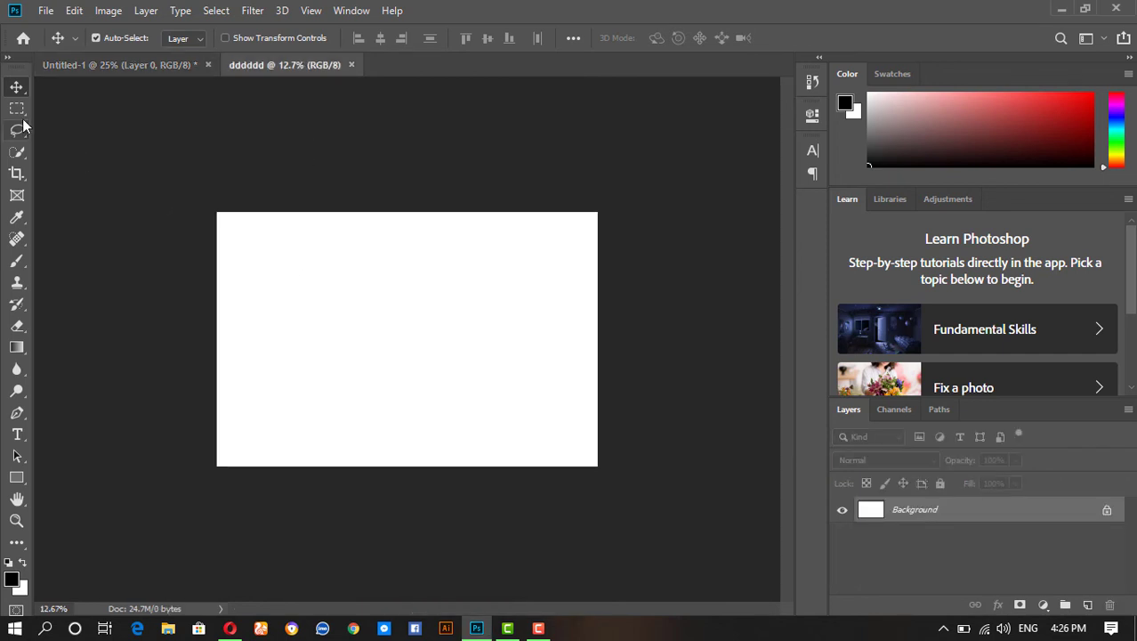
Step: Draw two overlapping black rectangles on the dddddd canvas with the Rectangle tool
click(18, 476)
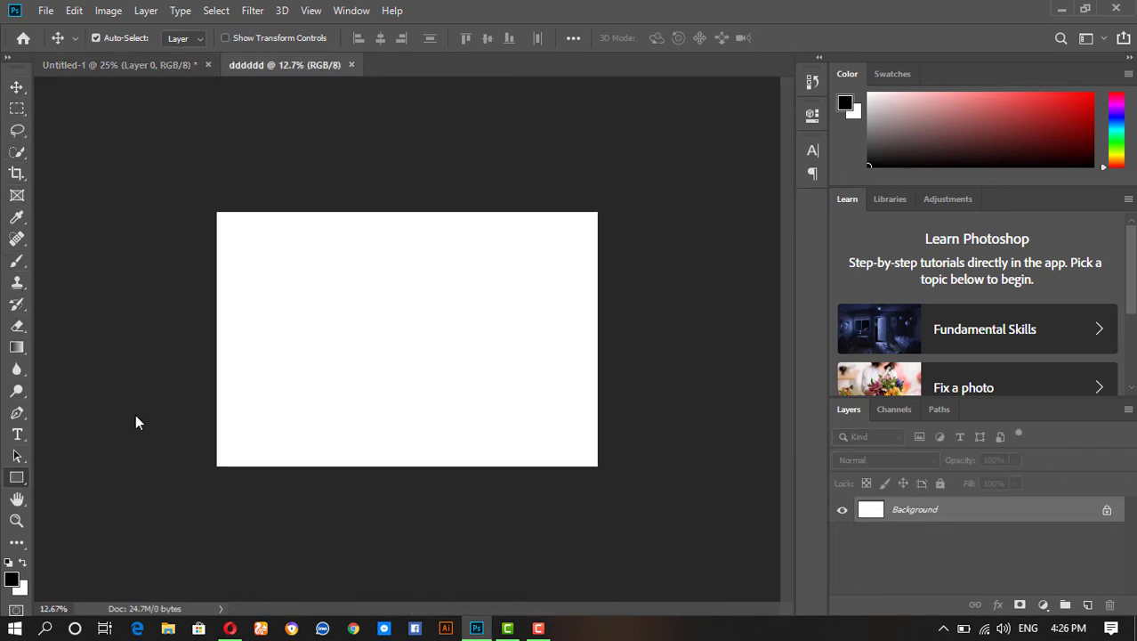
drag(264, 257, 393, 369)
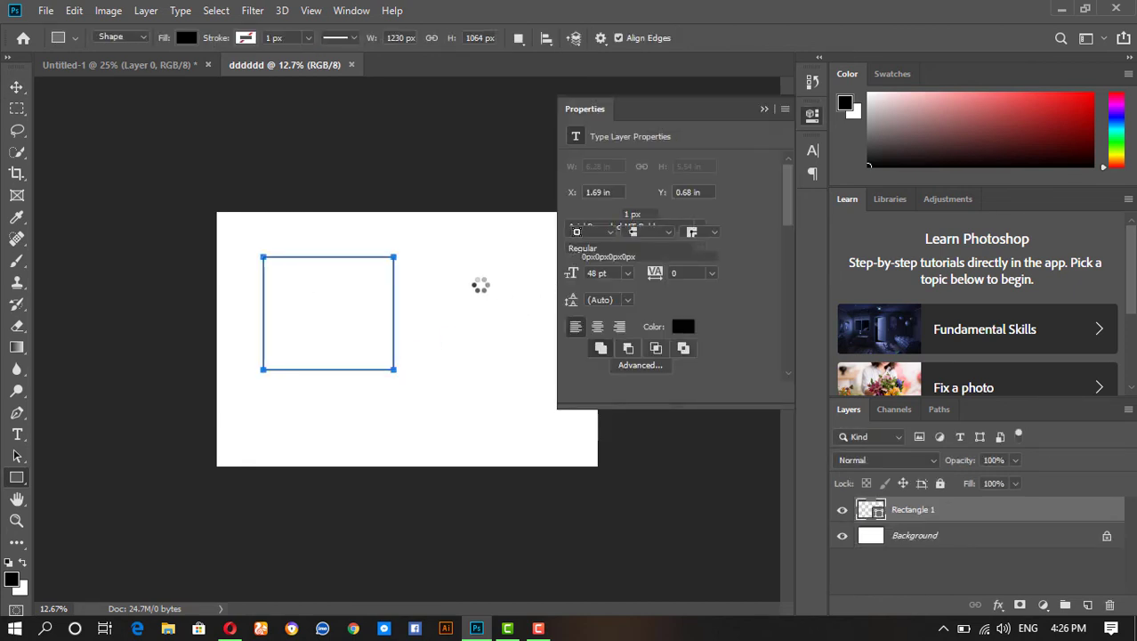
drag(303, 288, 393, 377)
click(763, 109)
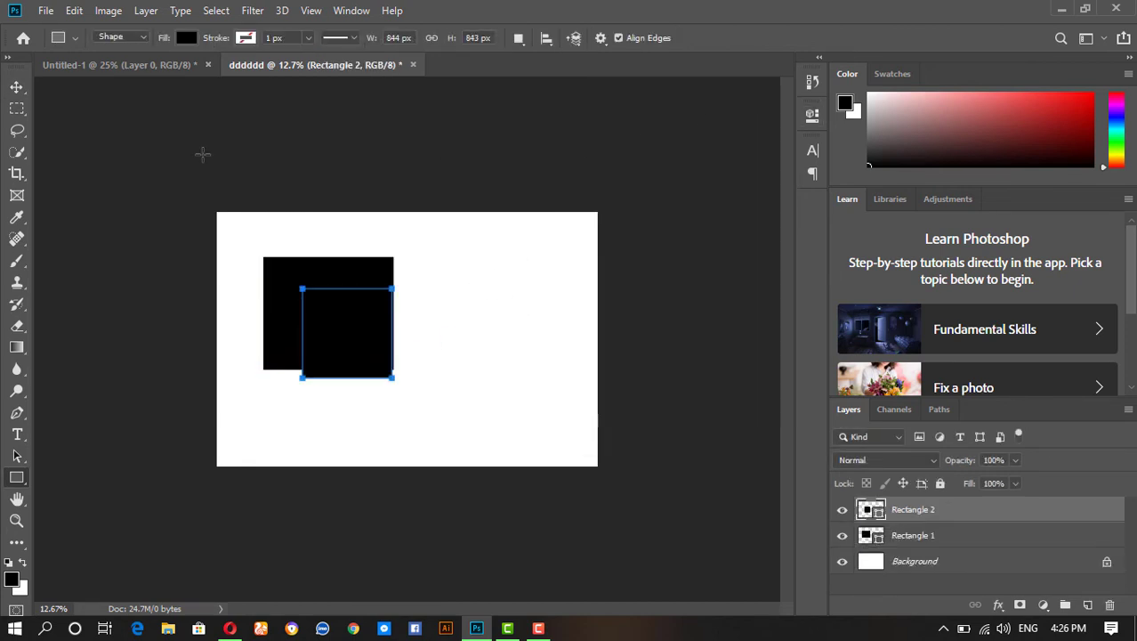
Step: Delete Rectangle 2 and move Rectangle 1 toward the canvas centre
click(13, 88)
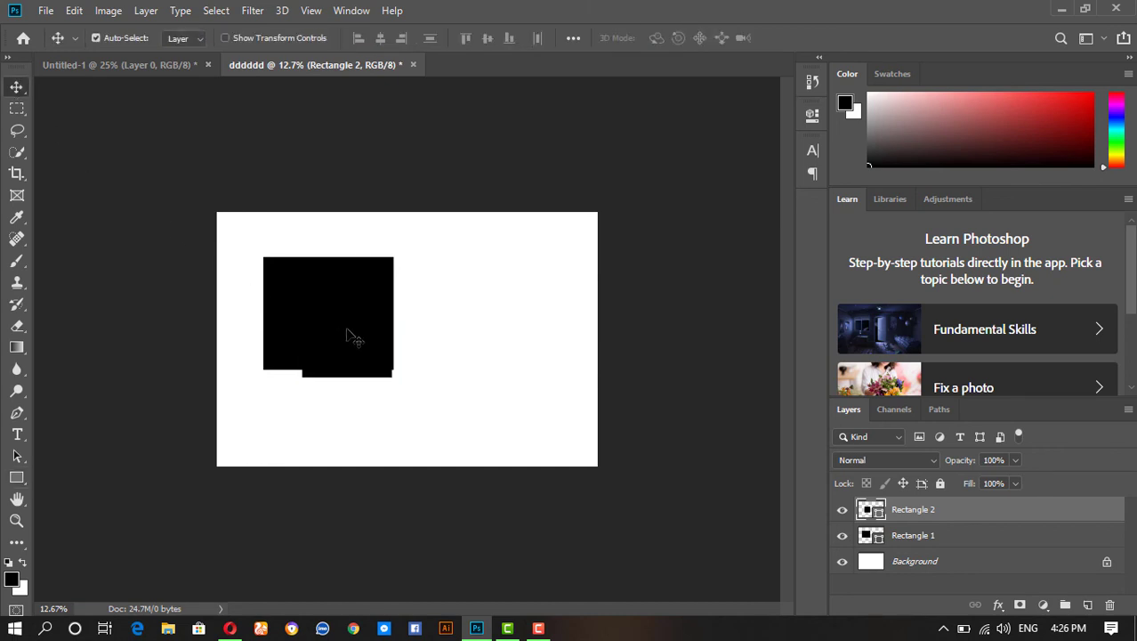
key(Delete)
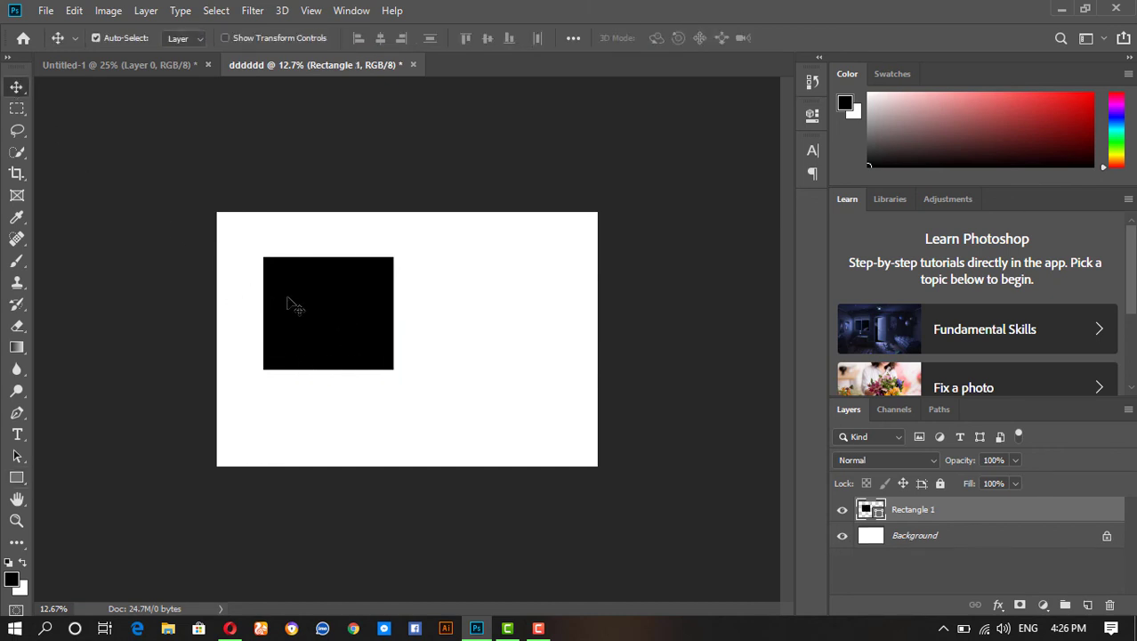
drag(322, 301, 423, 322)
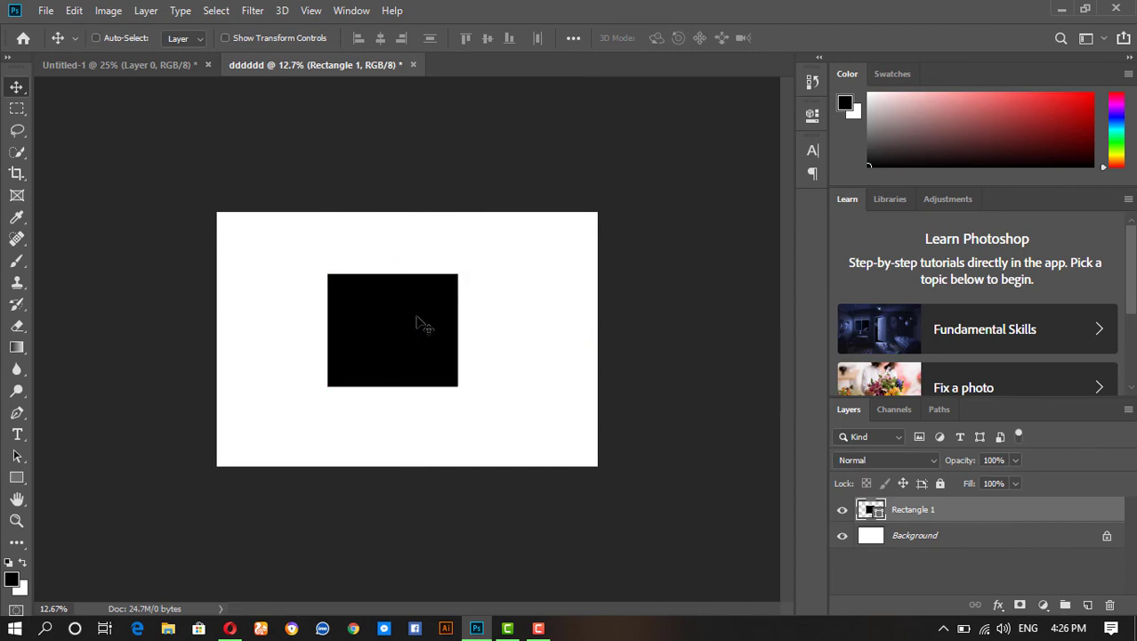
ctrl+click(442, 314)
ctrl+click(442, 315)
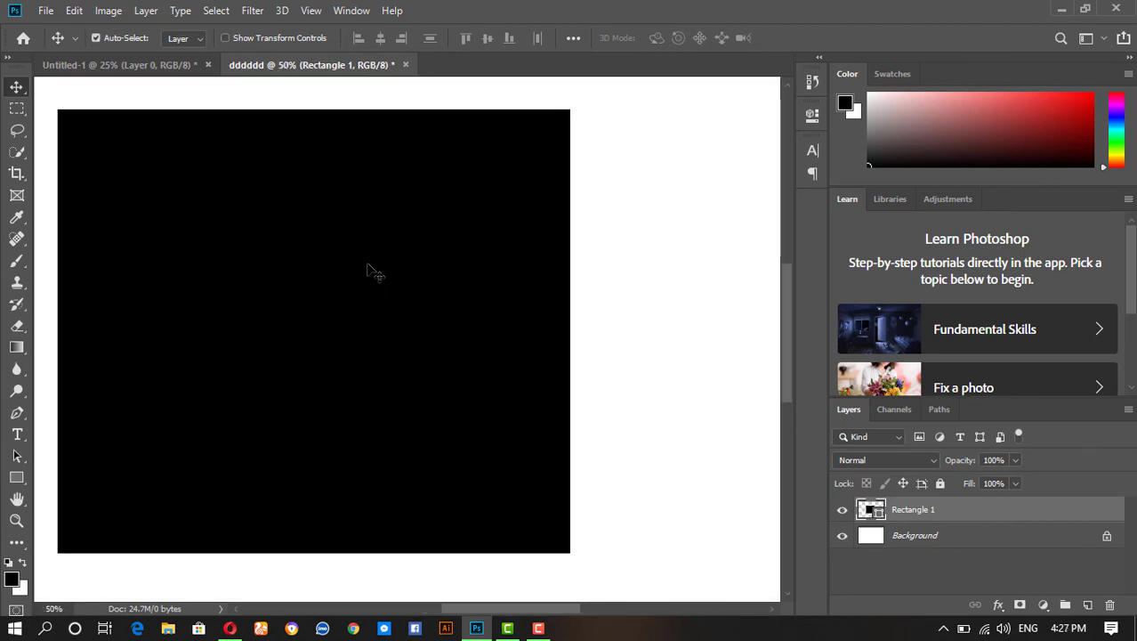
ctrl+alt+click(303, 214)
ctrl+alt+click(300, 210)
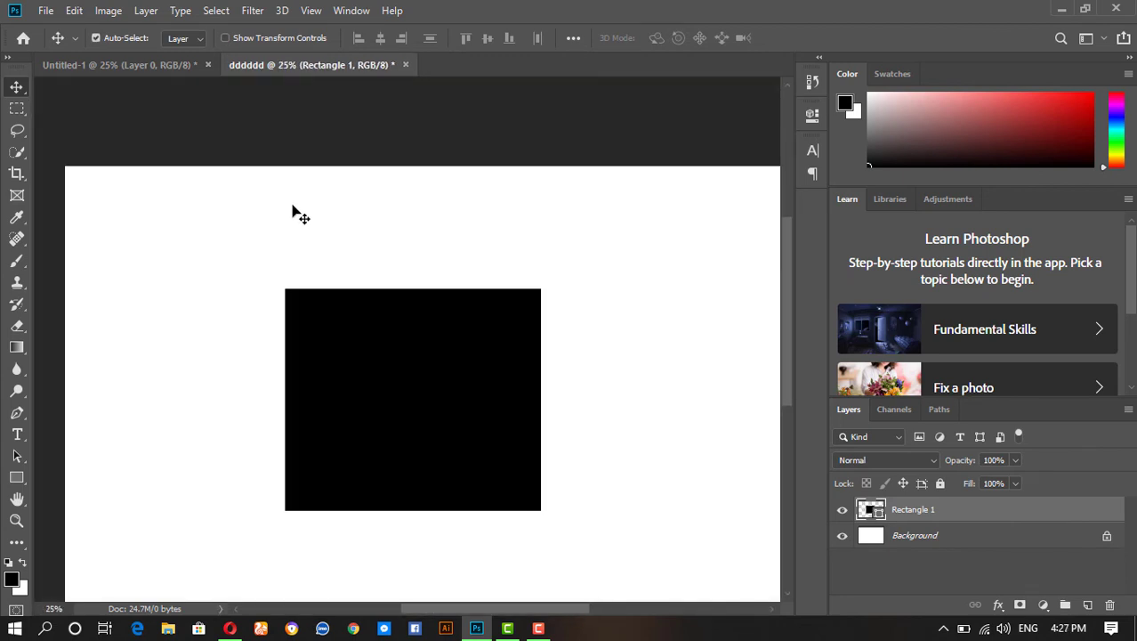
drag(253, 217, 192, 142)
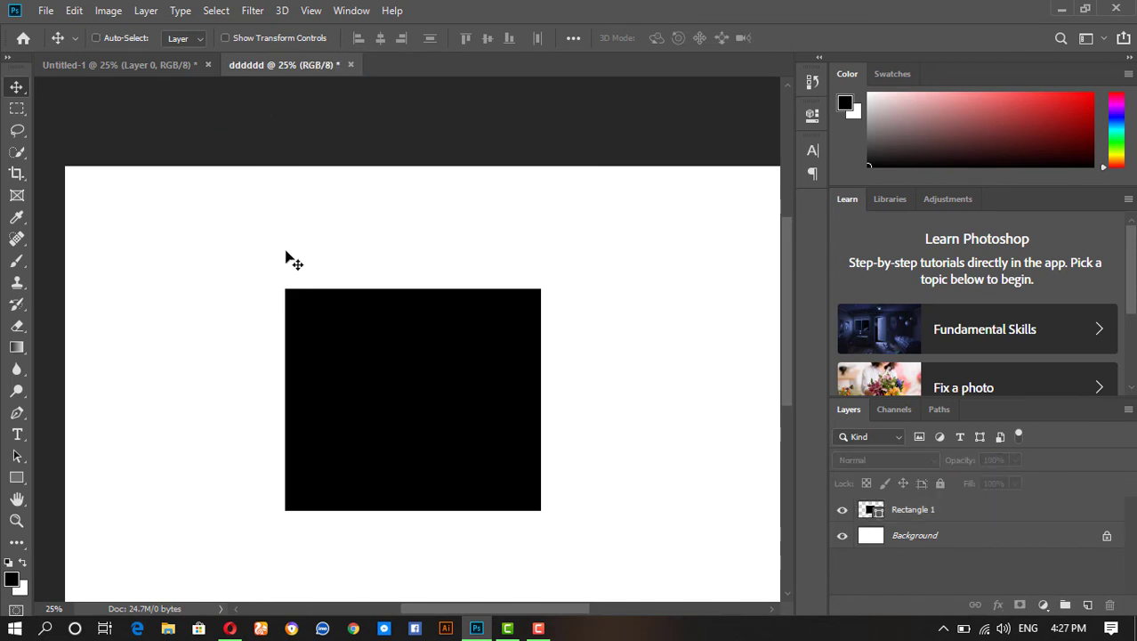
ctrl+click(370, 312)
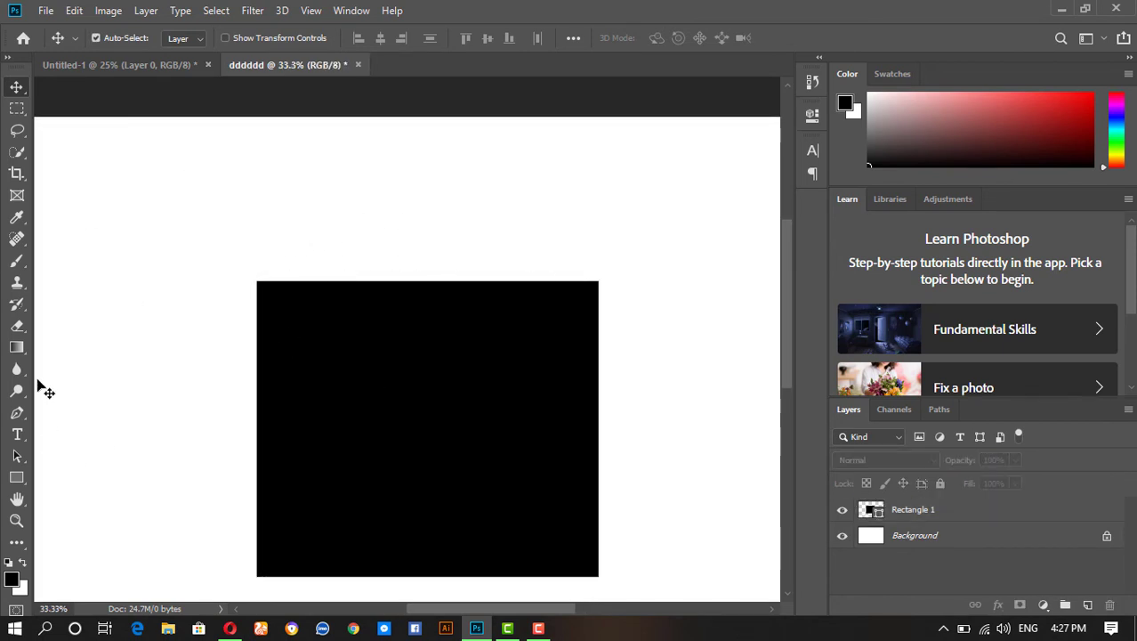
click(17, 500)
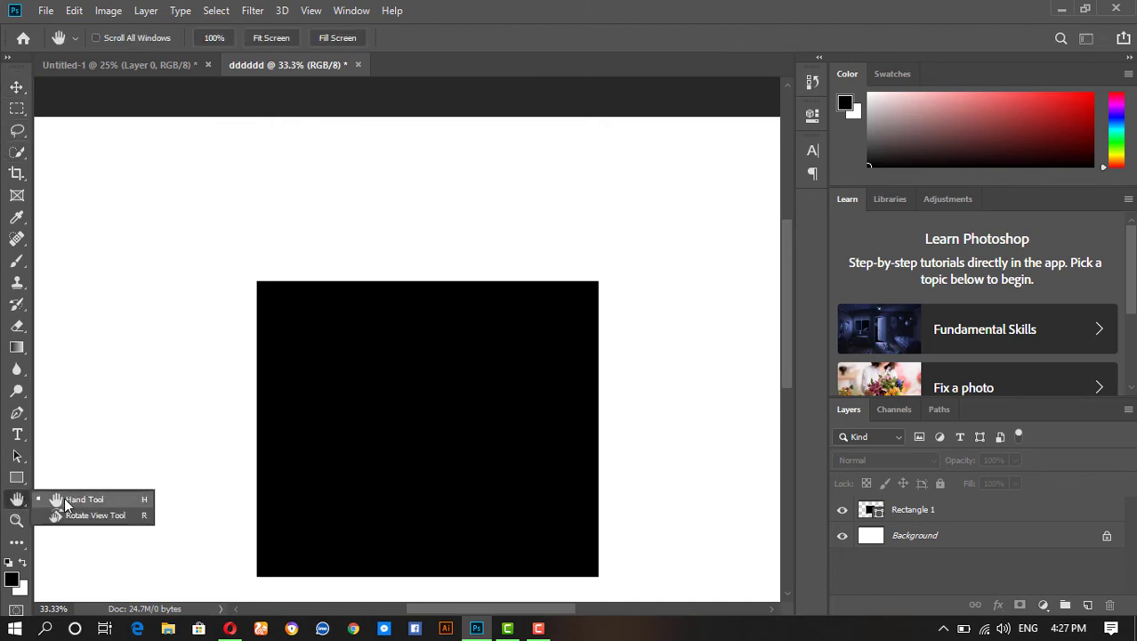
click(64, 499)
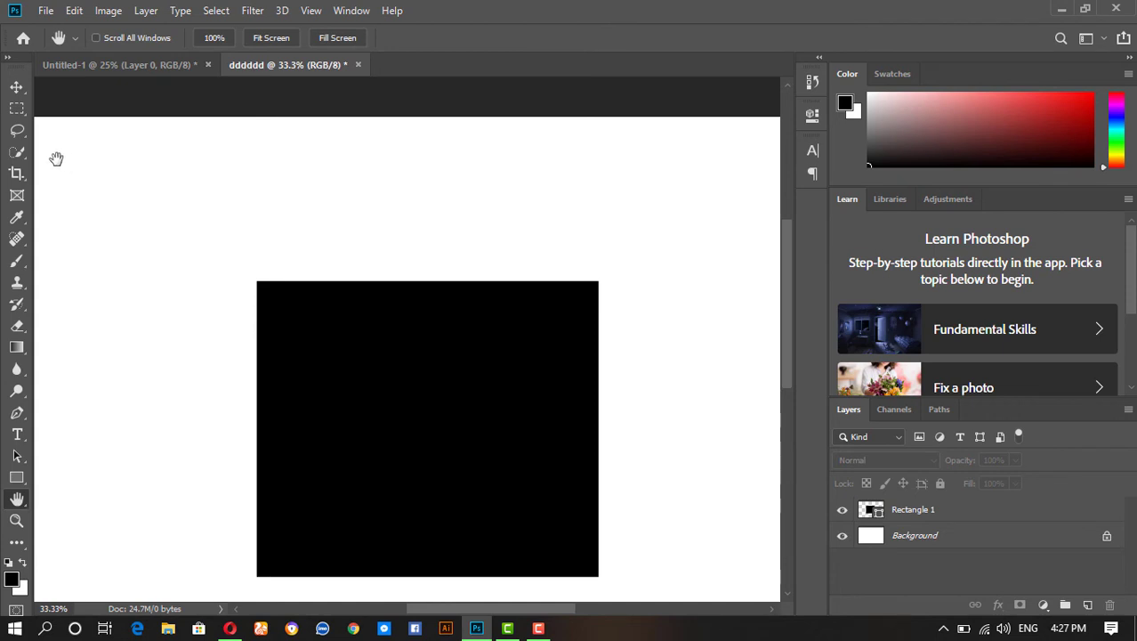
drag(56, 159, 322, 368)
drag(729, 410, 239, 247)
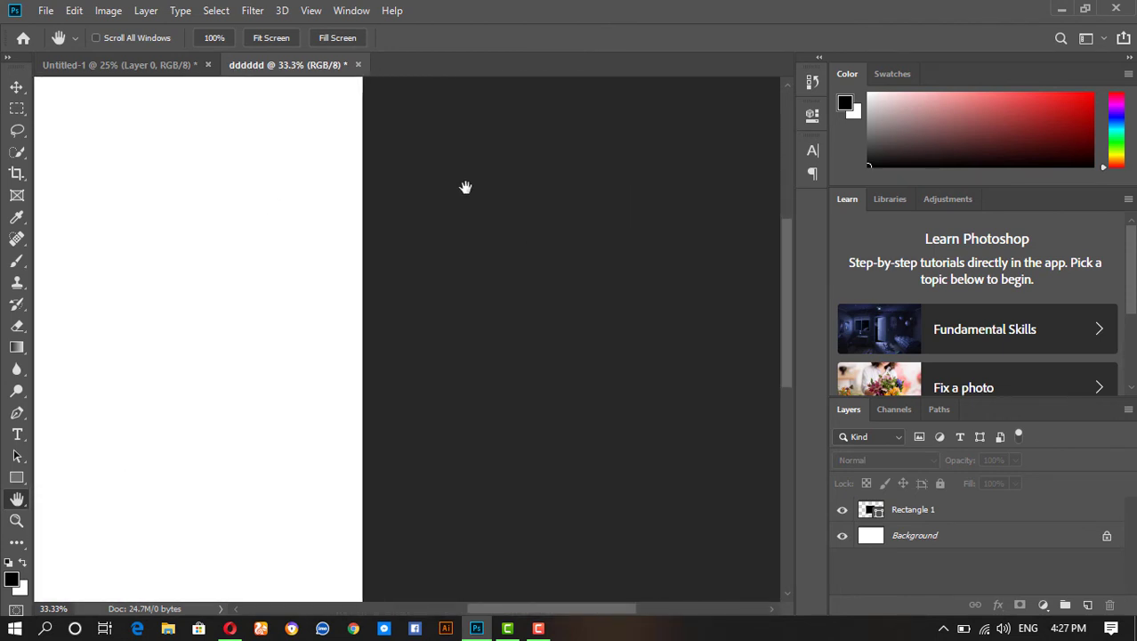
drag(255, 288, 386, 536)
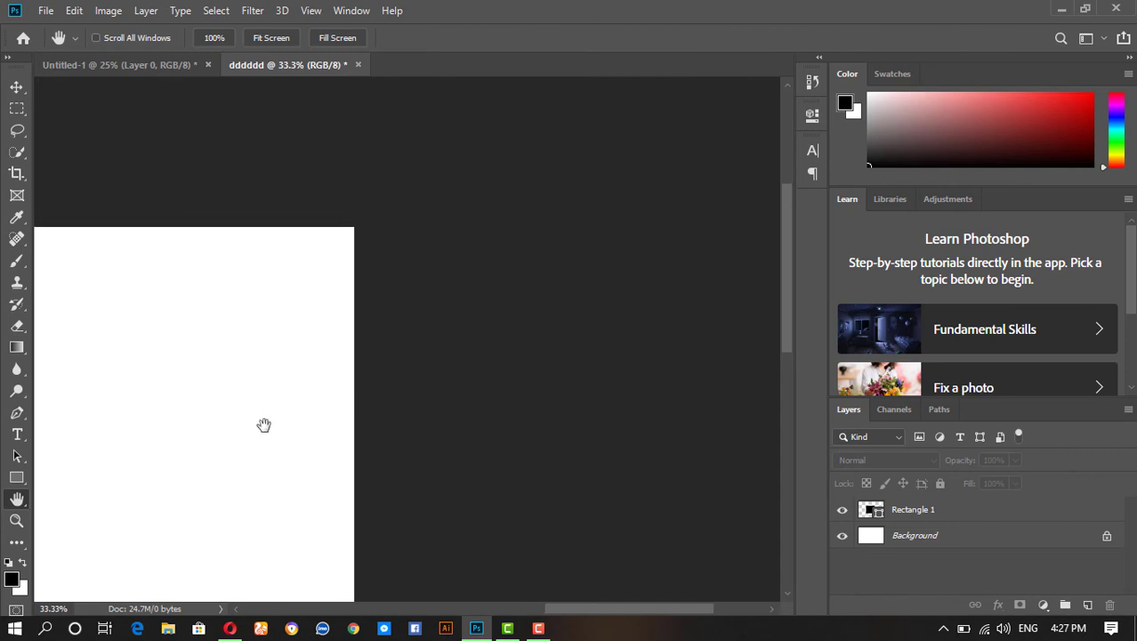
drag(263, 425, 520, 102)
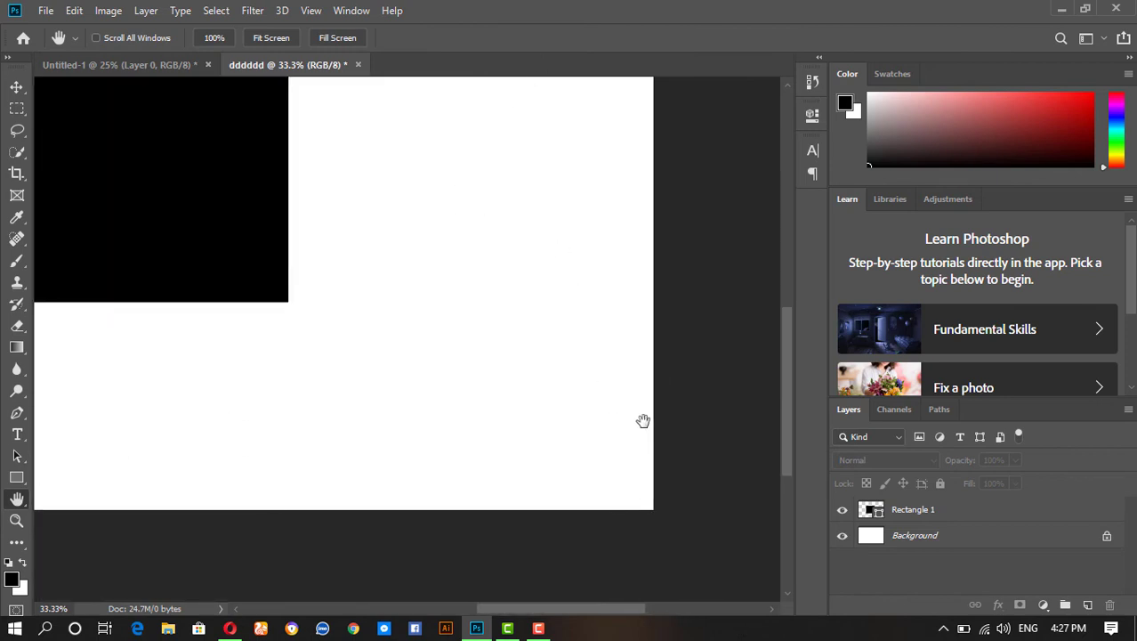
drag(92, 286, 412, 264)
drag(409, 216, 401, 415)
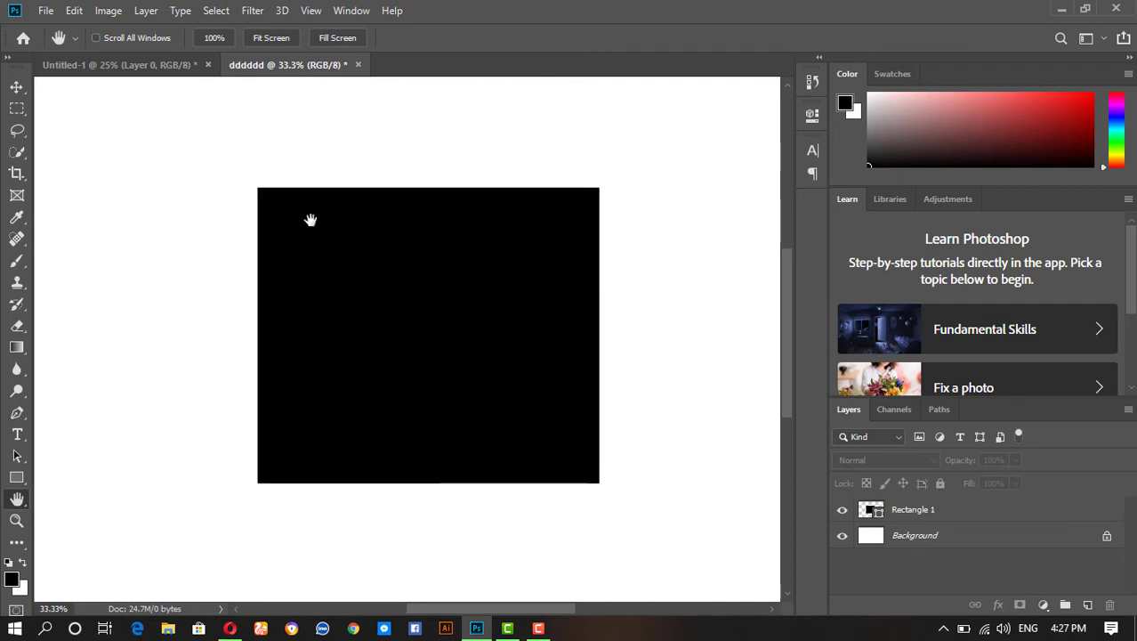
click(15, 91)
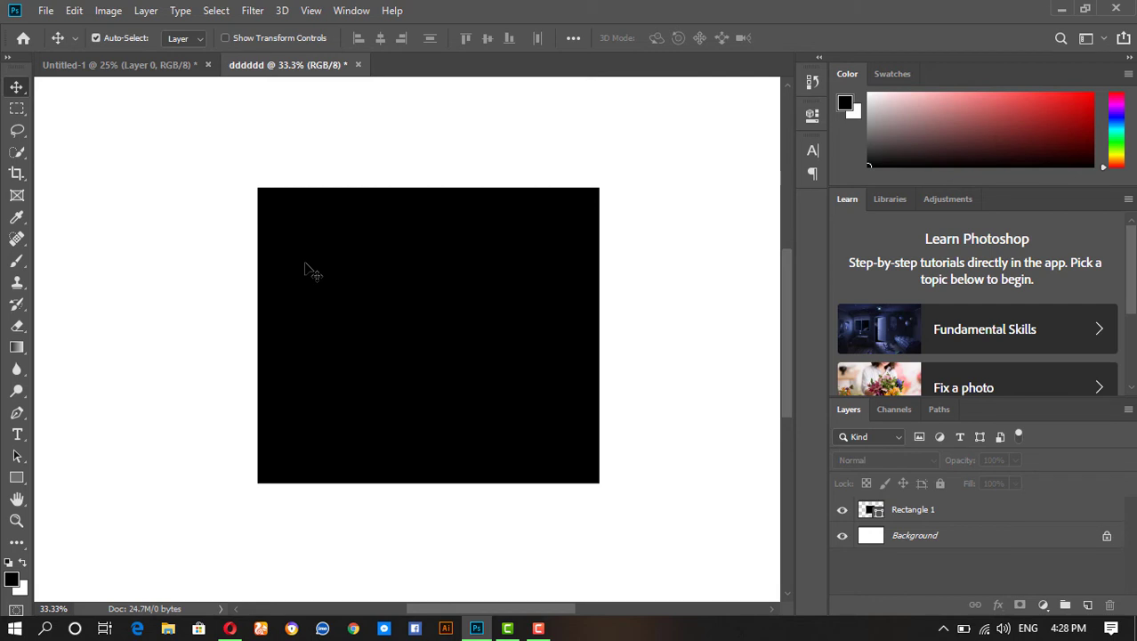
Step: Zoom out to 16.7%, select the Rectangle 1 black rectangle and delete its layer
drag(146, 173, 475, 411)
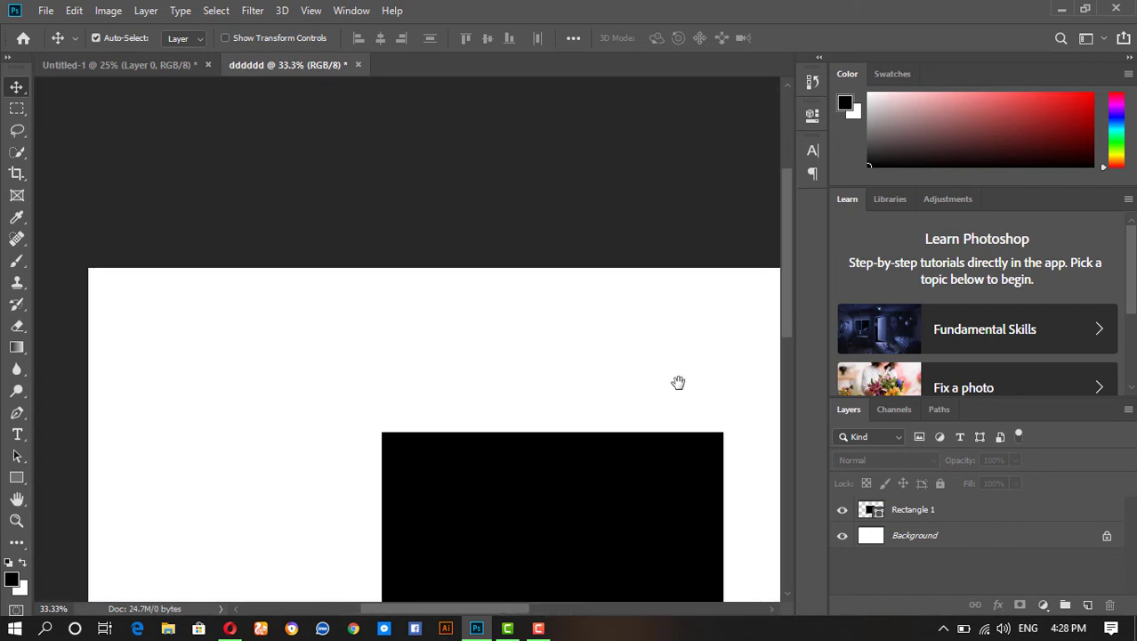
drag(677, 381, 566, 208)
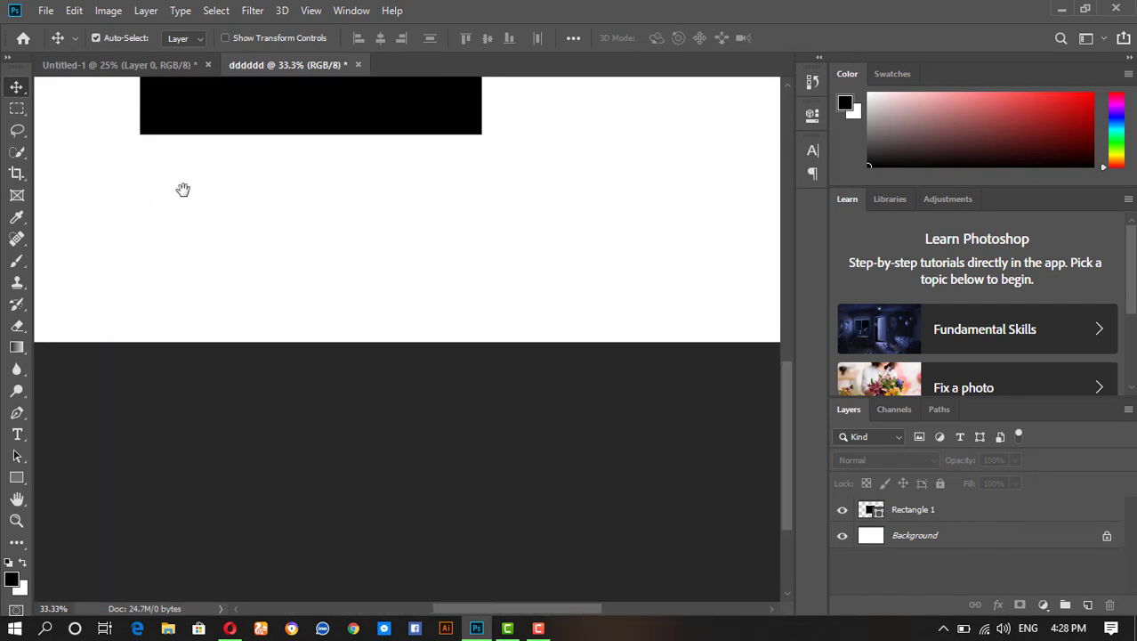
drag(182, 188, 578, 459)
drag(485, 332, 205, 541)
drag(502, 301, 452, 343)
drag(623, 352, 497, 213)
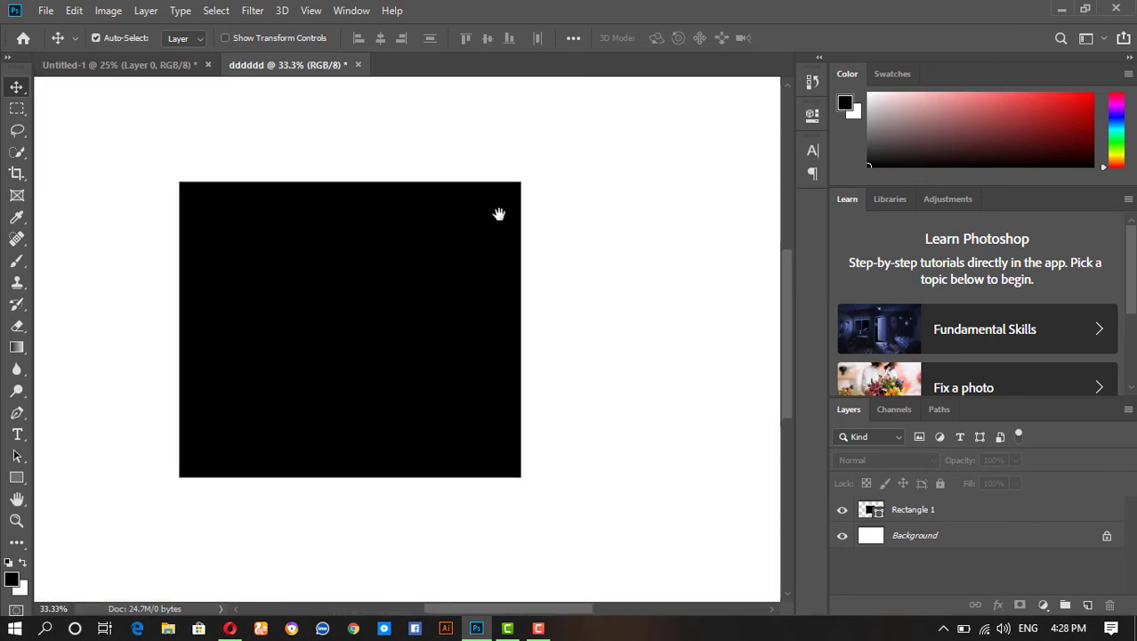
click(479, 353)
click(474, 353)
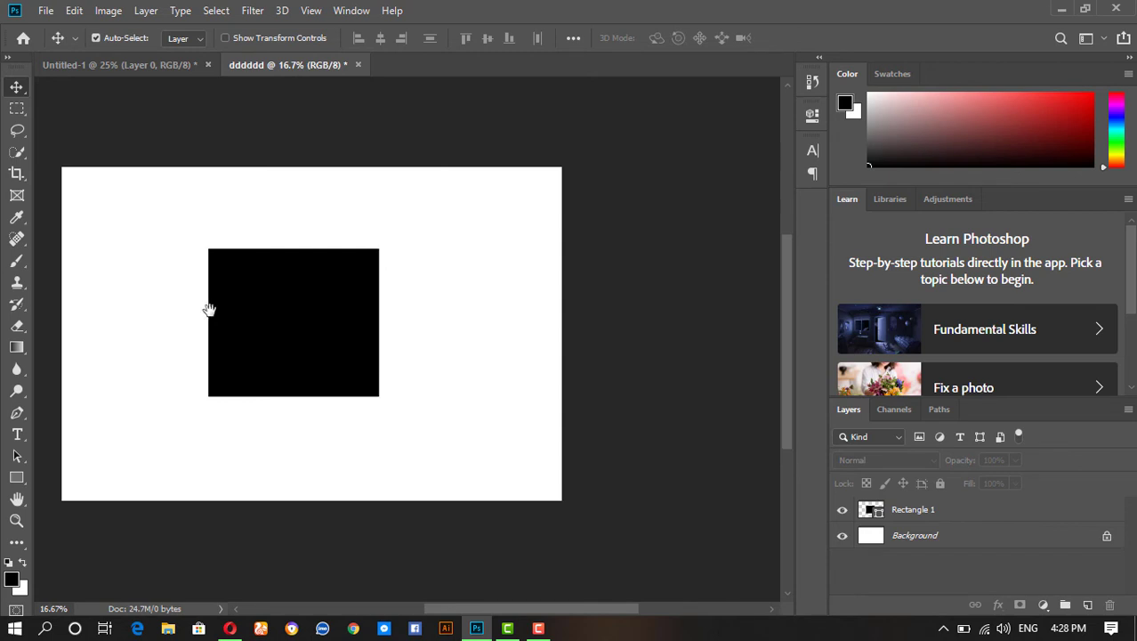
drag(209, 310, 341, 276)
drag(454, 290, 426, 293)
key(Delete)
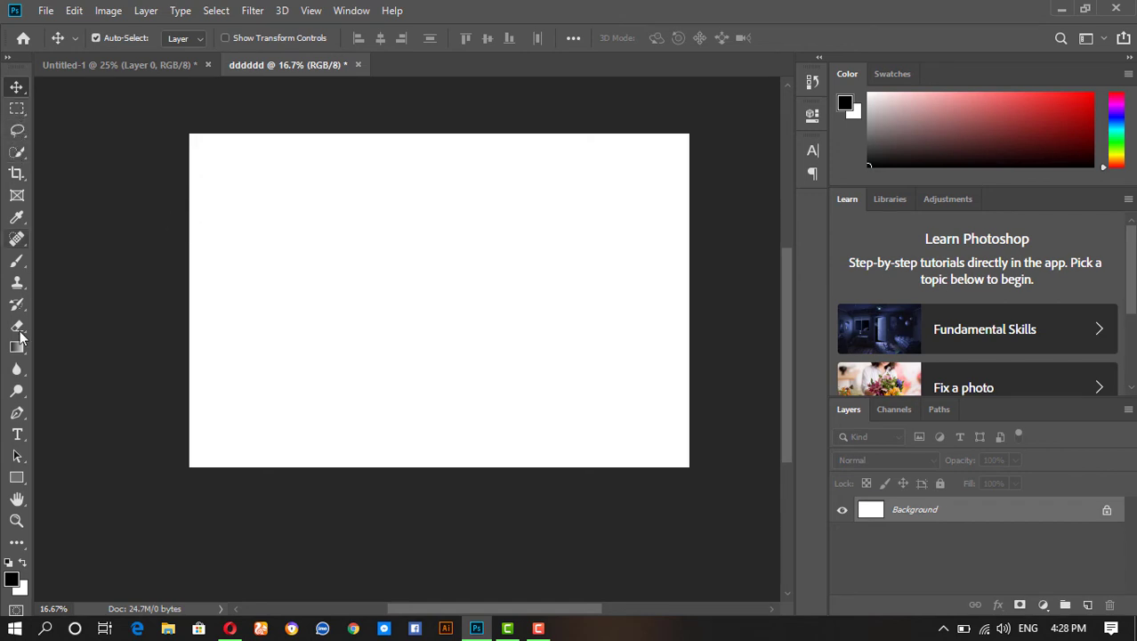
Step: Draw three small black squares in a row across the top of the canvas
click(19, 476)
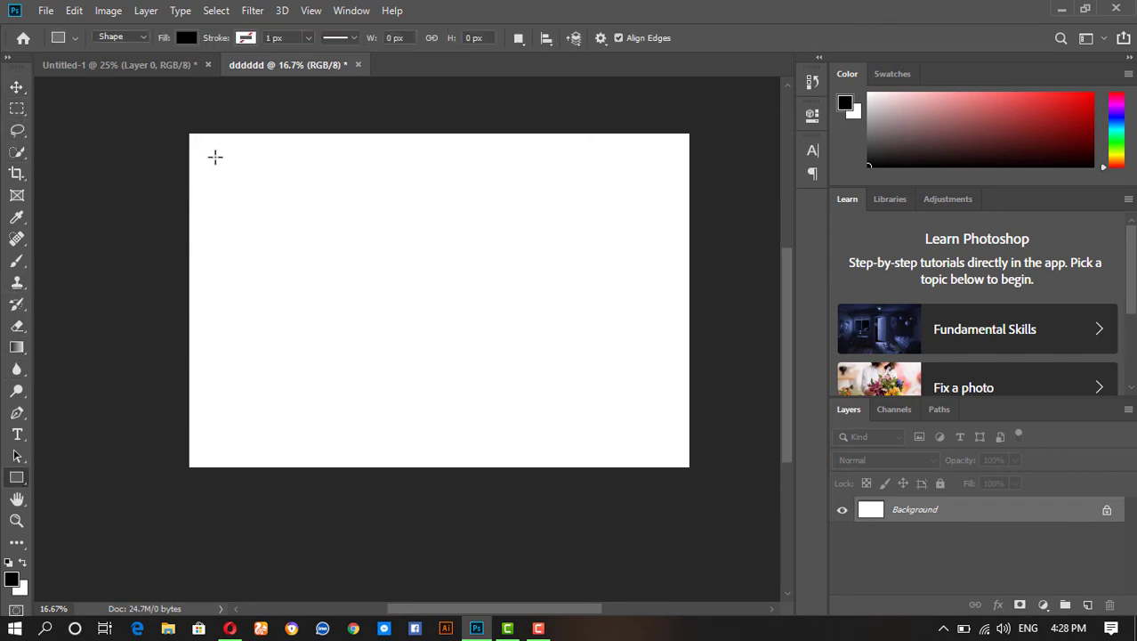
drag(214, 157, 255, 198)
drag(298, 155, 345, 201)
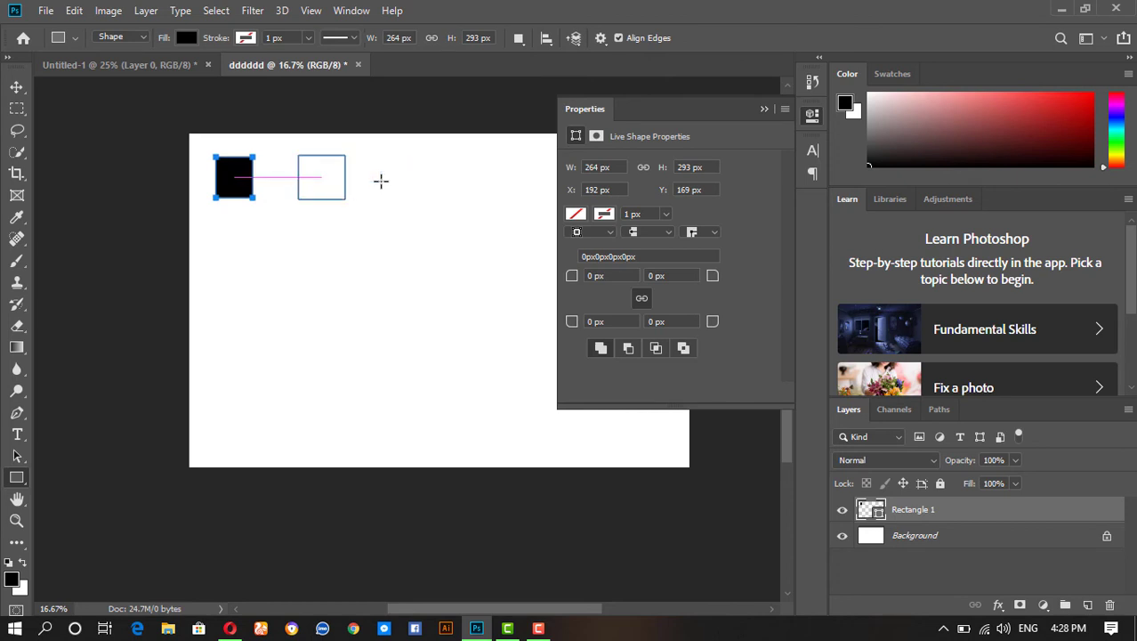
drag(388, 155, 443, 207)
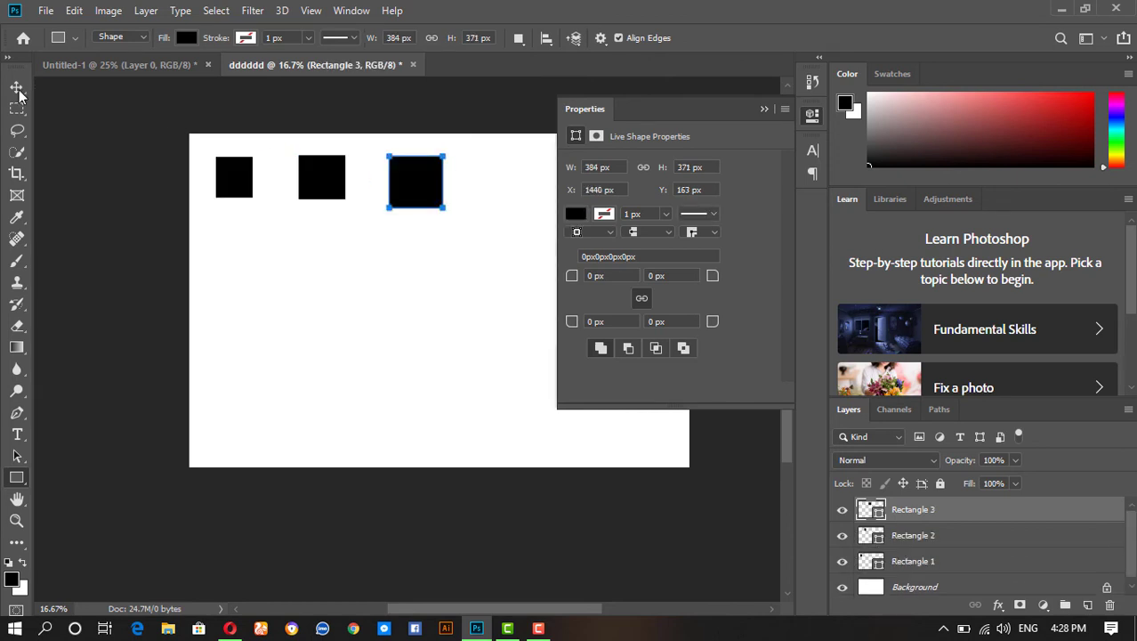
Step: Fill the left square (Rectangle 1) with dark red
key(v)
click(246, 175)
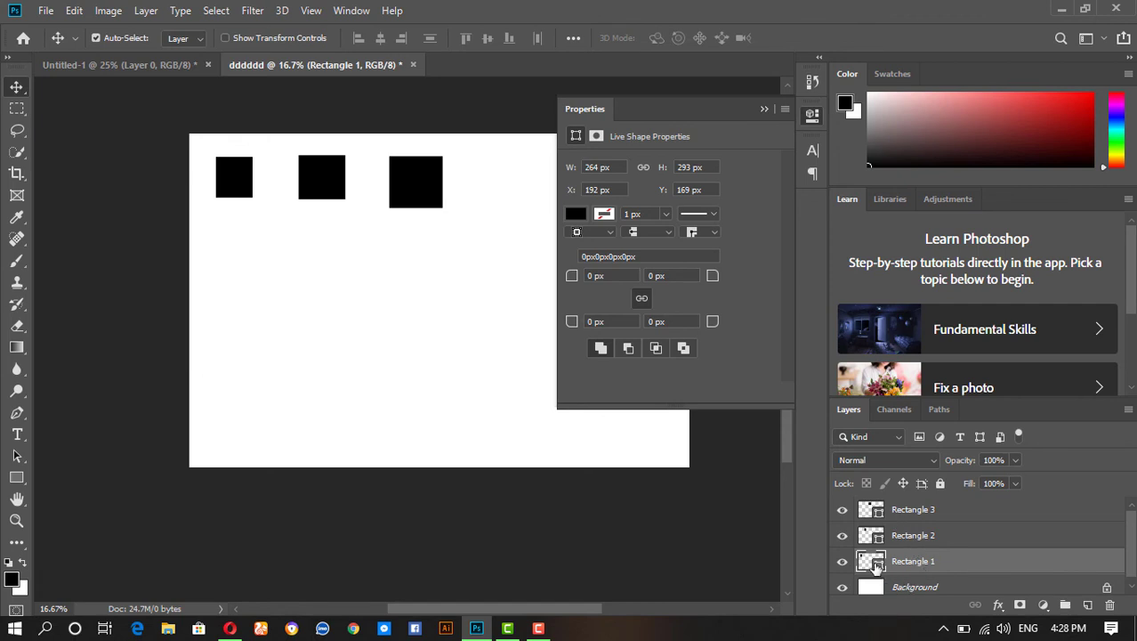
double_click(874, 563)
click(629, 437)
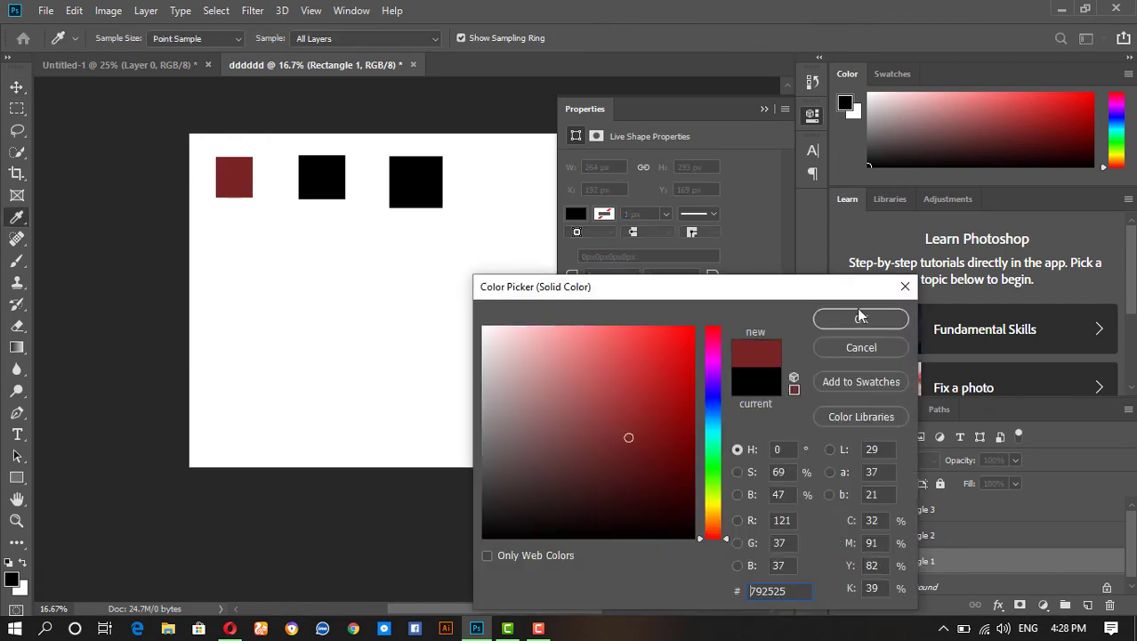
click(827, 319)
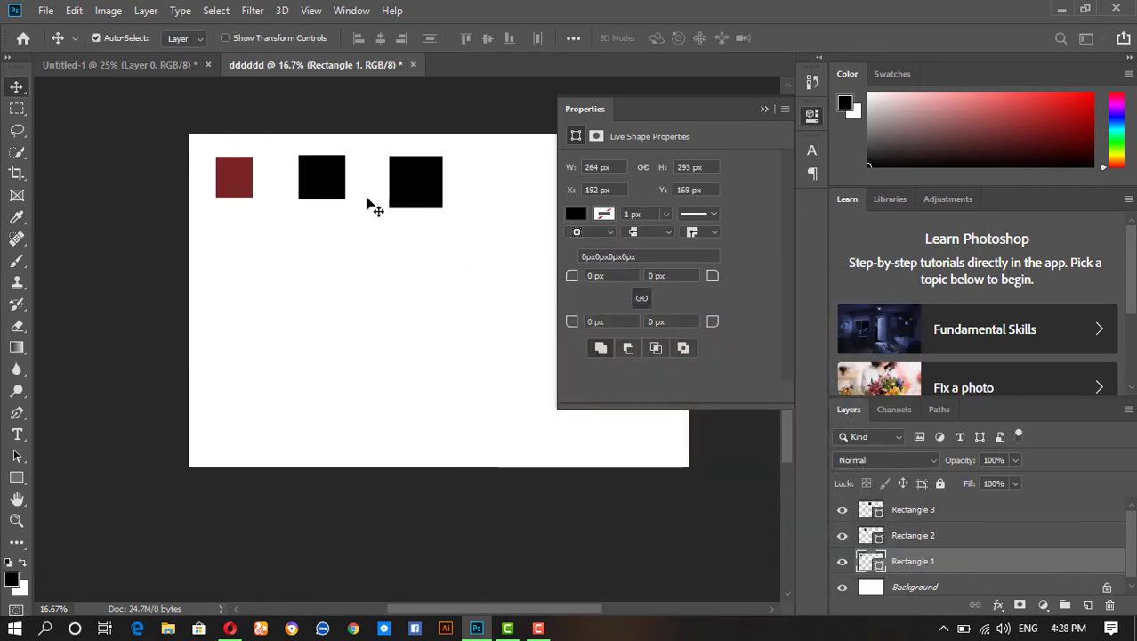
click(338, 185)
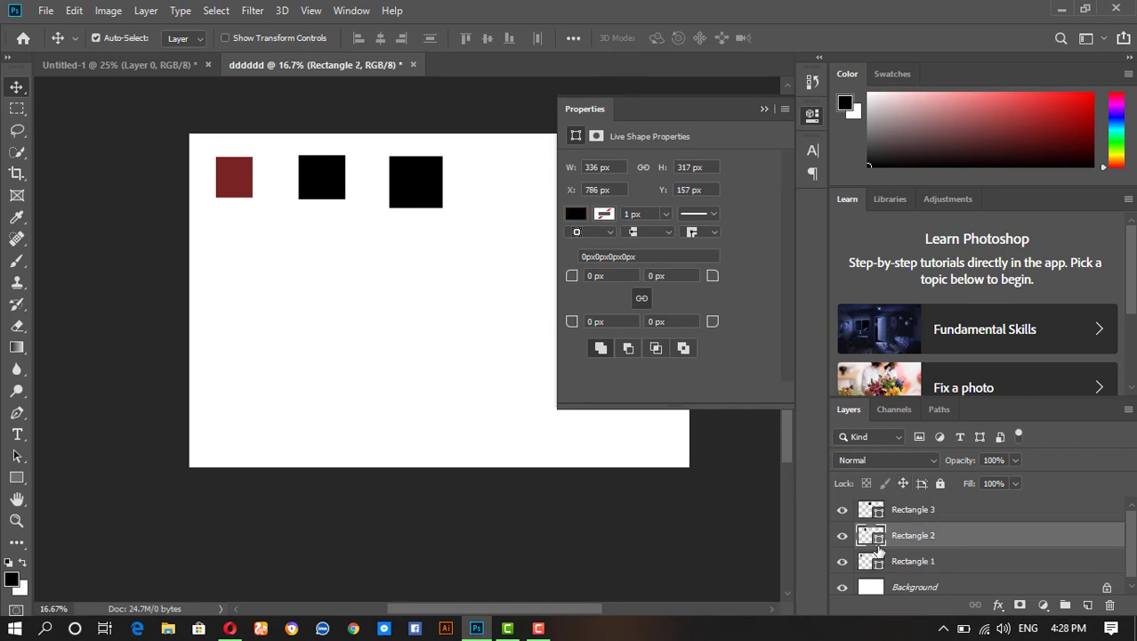
Step: Recolour the middle square blue and the right square green
double_click(878, 539)
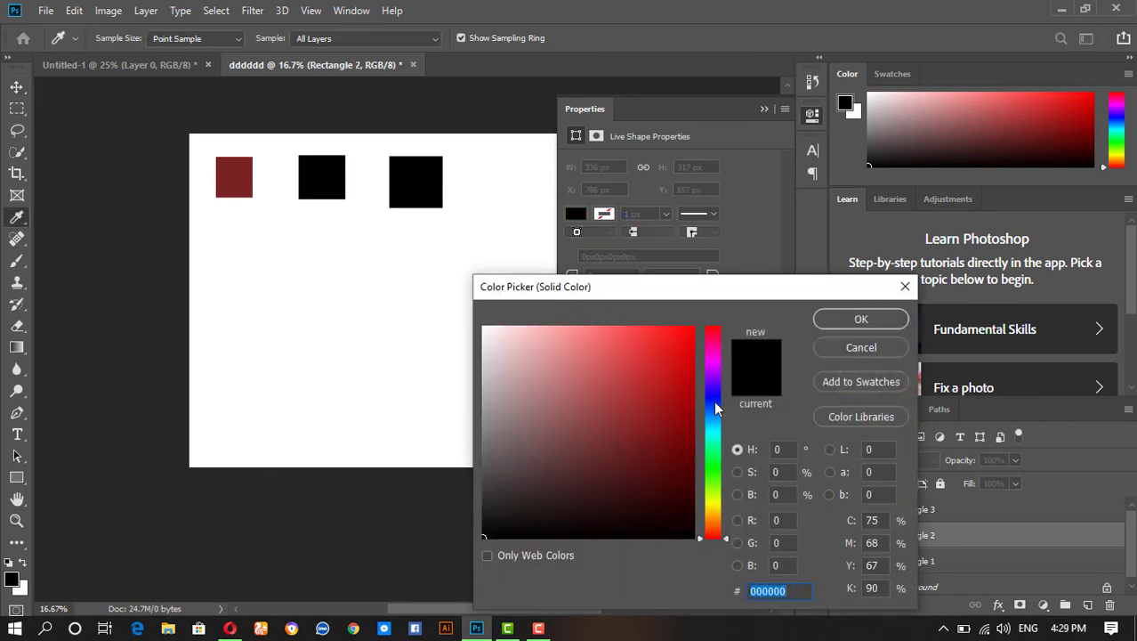
click(717, 407)
click(678, 380)
click(851, 322)
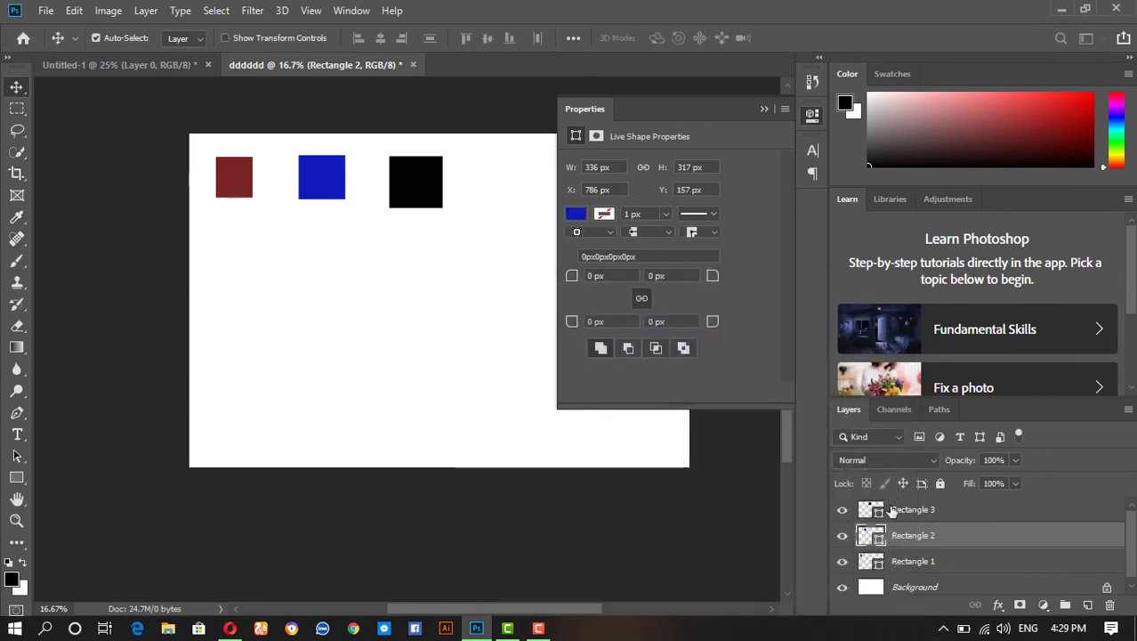
double_click(874, 511)
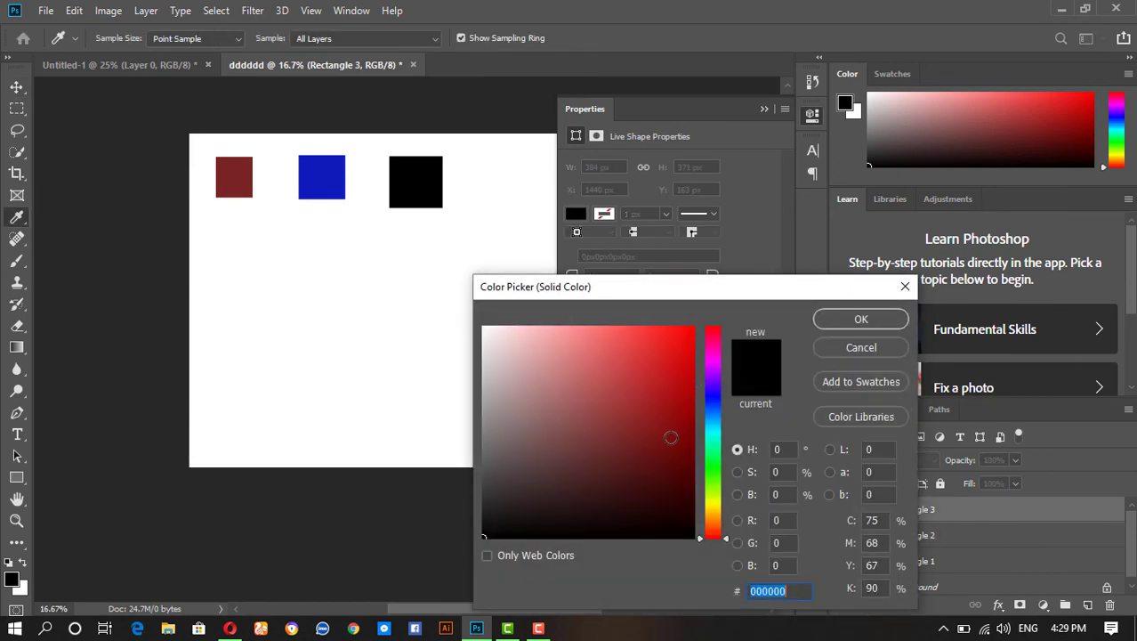
click(717, 474)
click(687, 427)
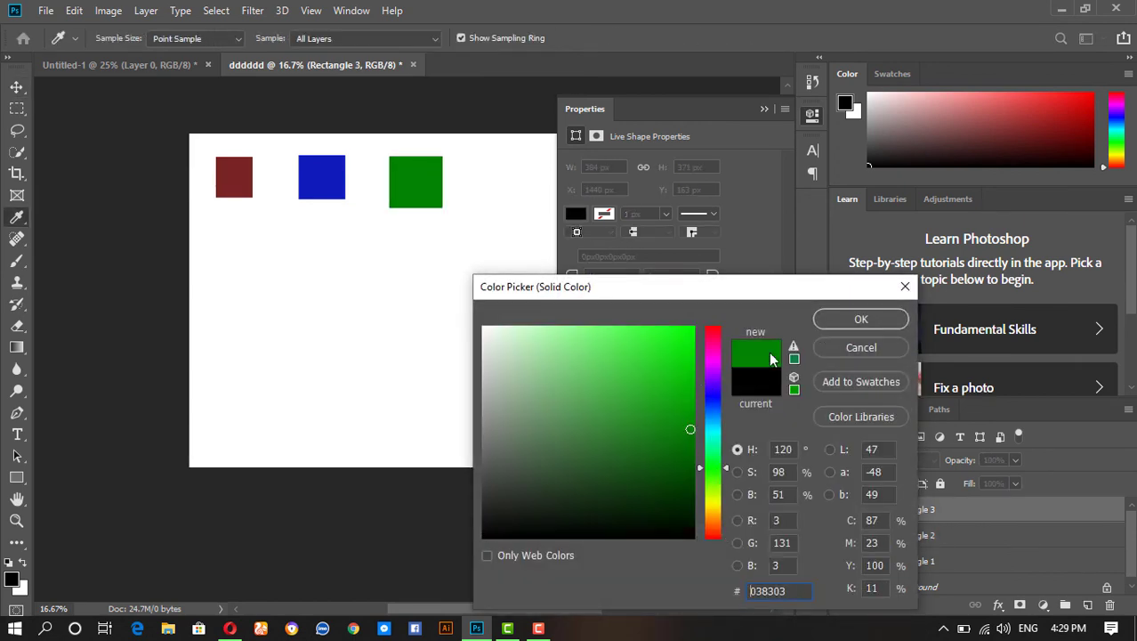
click(828, 319)
click(762, 109)
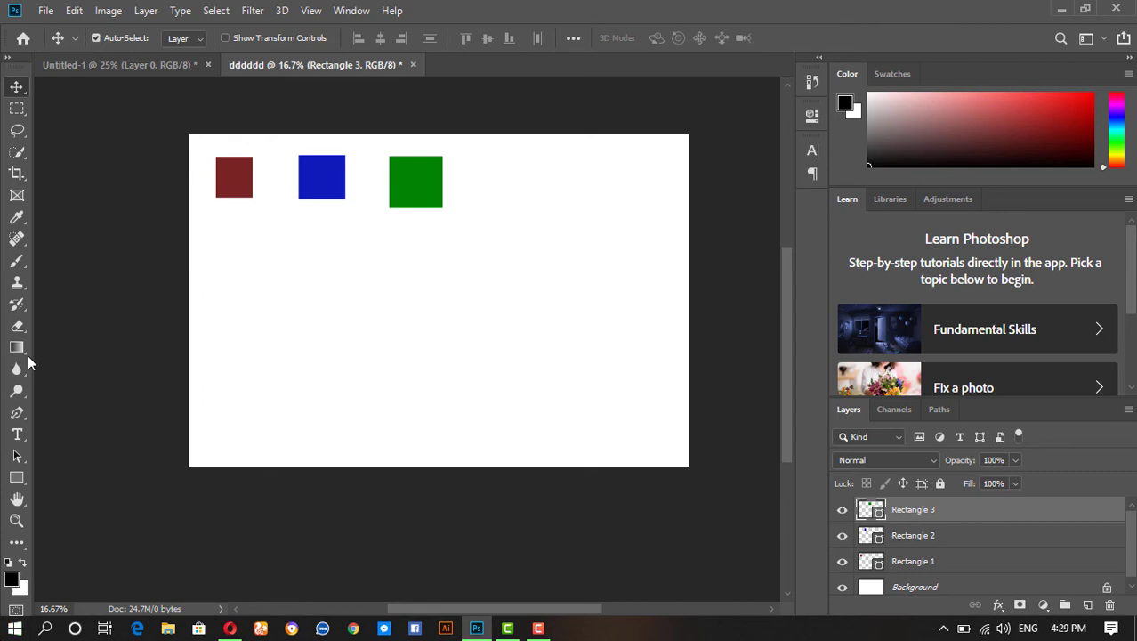
drag(465, 158, 241, 211)
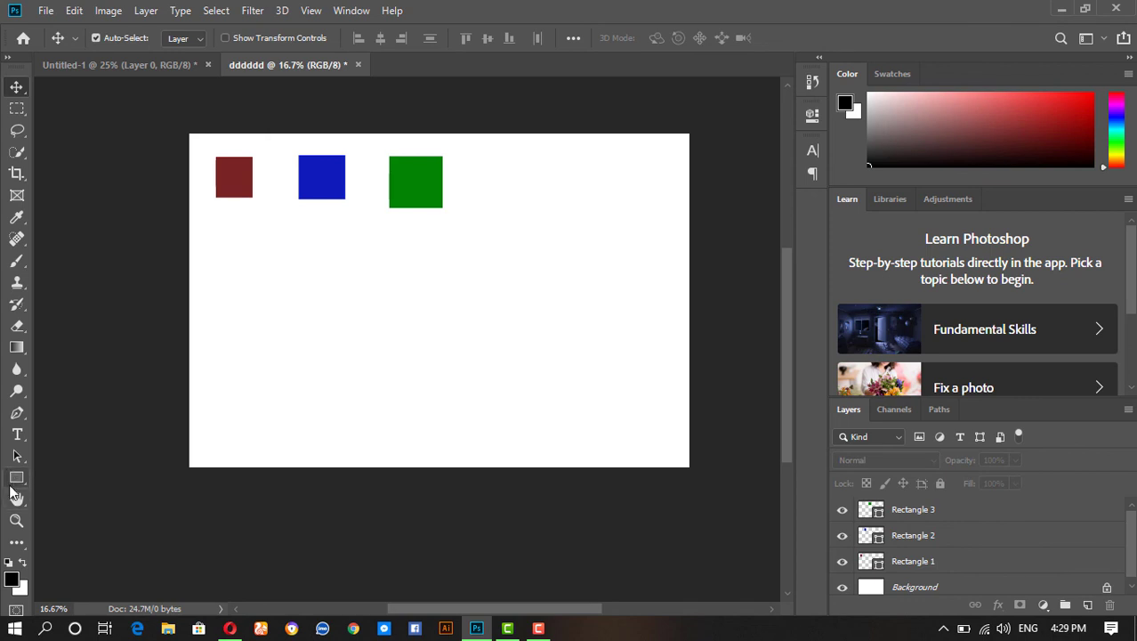
Step: Sample the blue square as foreground colour and confirm red as background colour
click(13, 579)
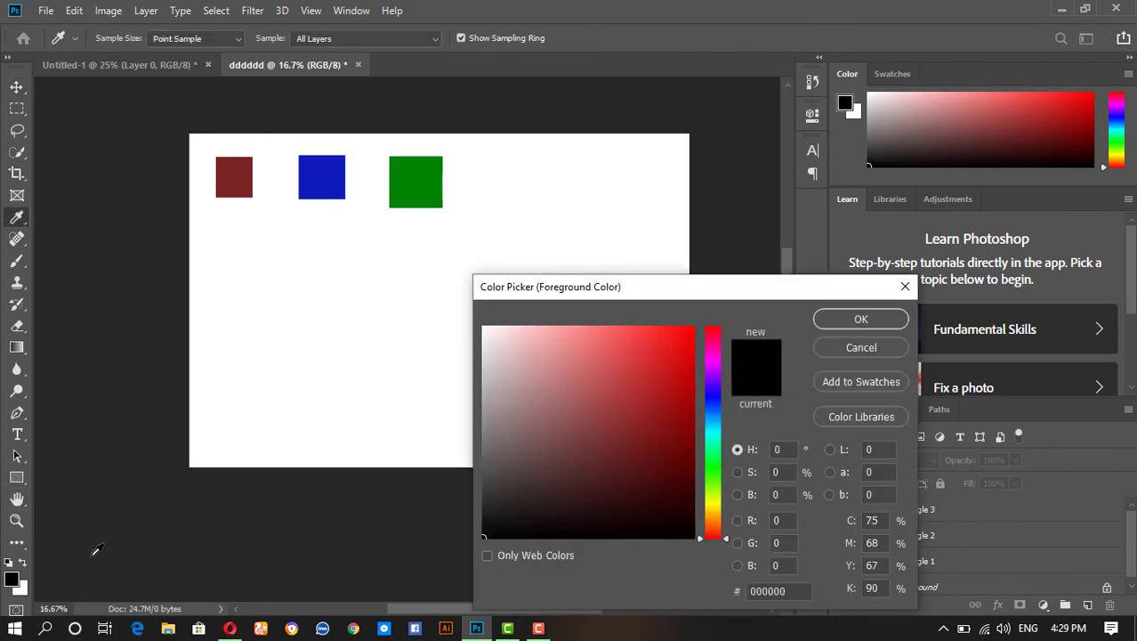
click(334, 174)
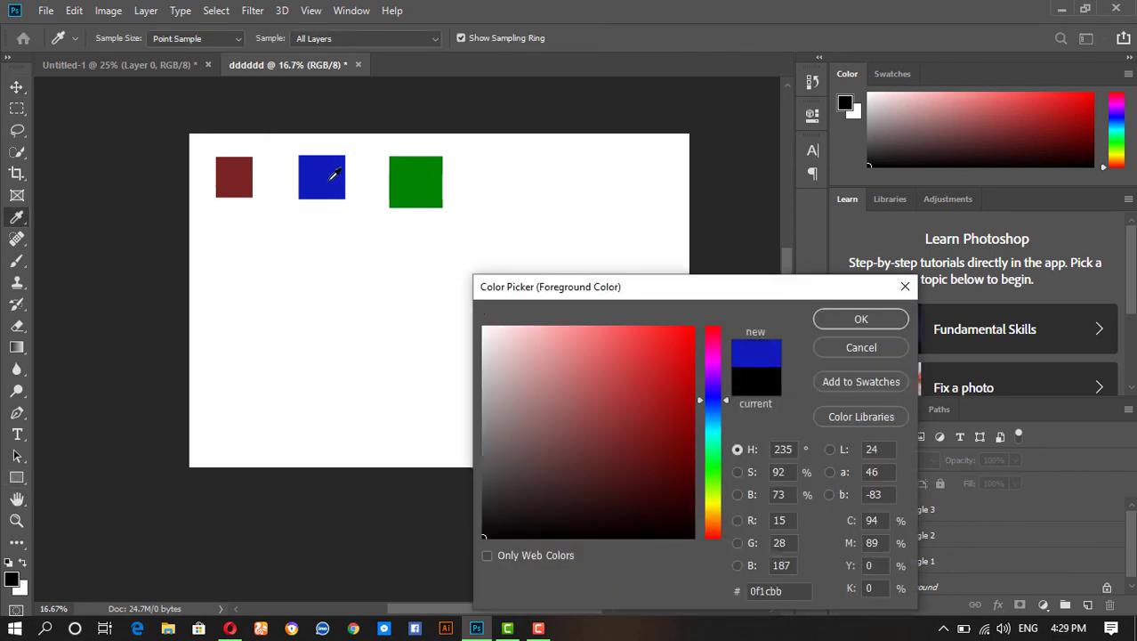
click(858, 319)
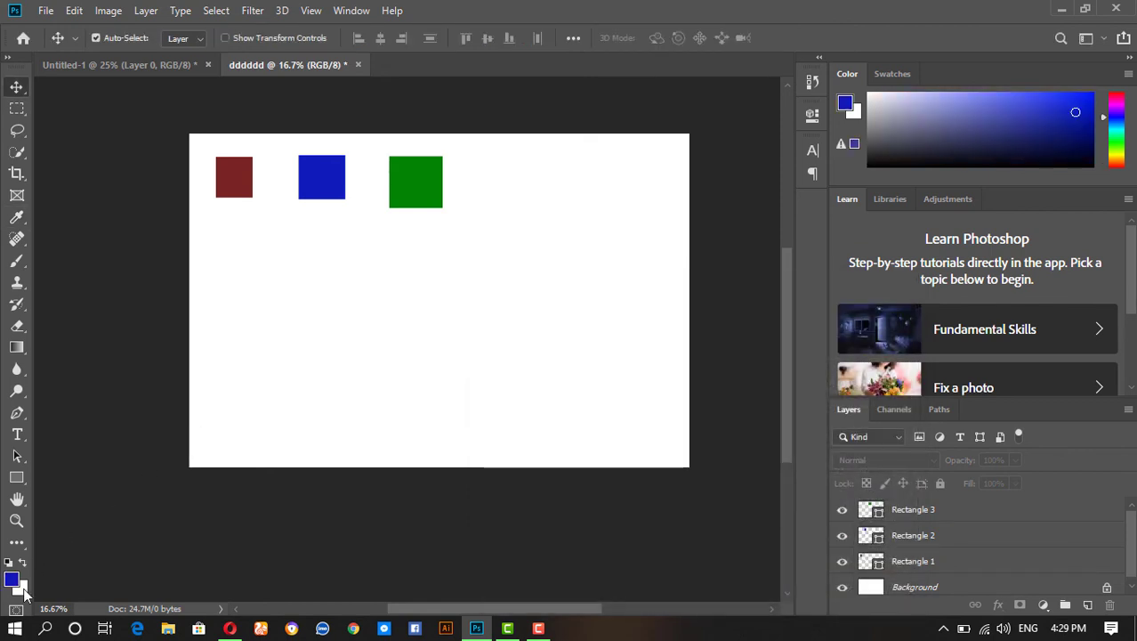
click(20, 587)
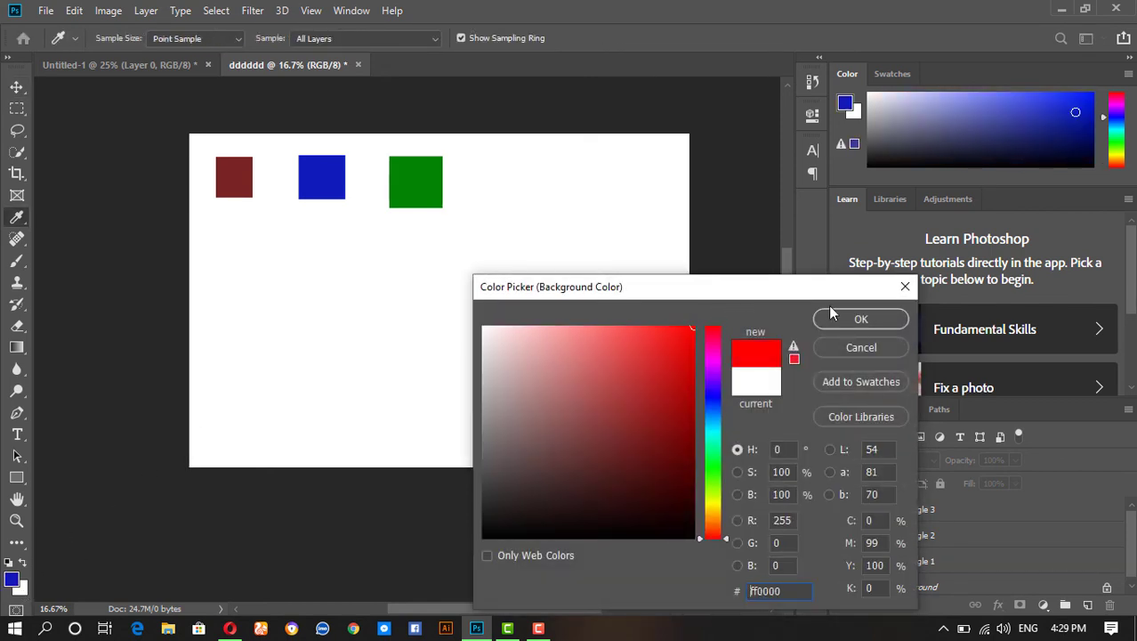
click(832, 316)
key(v)
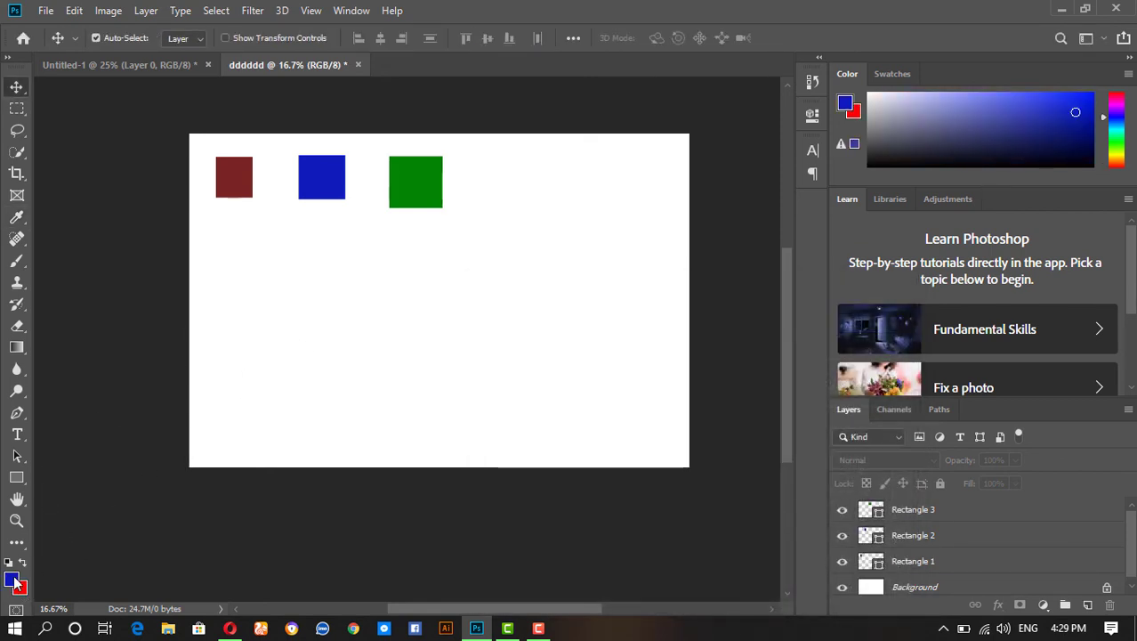
Step: Swap foreground and background colours repeatedly, then reset them to default black and white
scroll(34, 516, down, 5)
scroll(64, 471, up, 3)
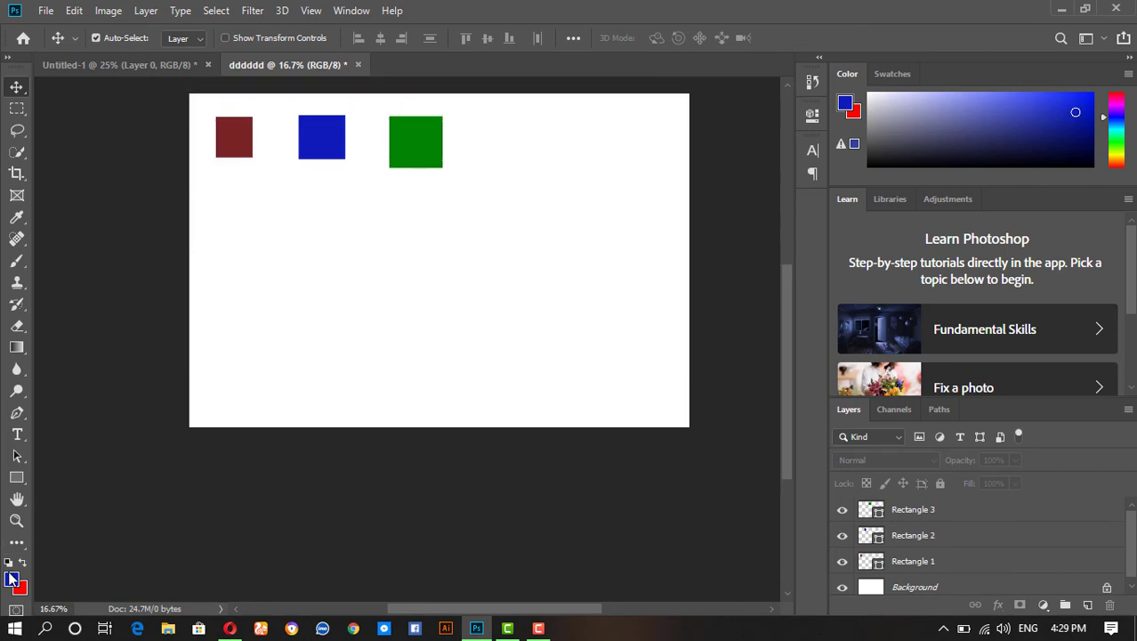
click(23, 564)
click(23, 564)
click(23, 562)
click(22, 562)
click(23, 563)
click(23, 564)
click(9, 563)
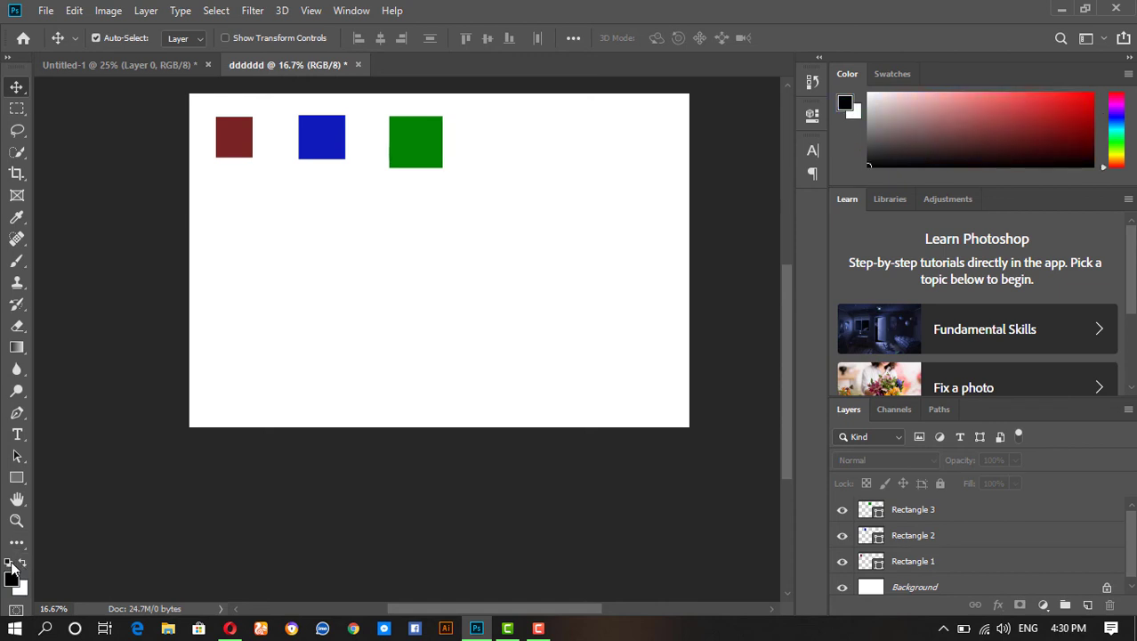
click(24, 563)
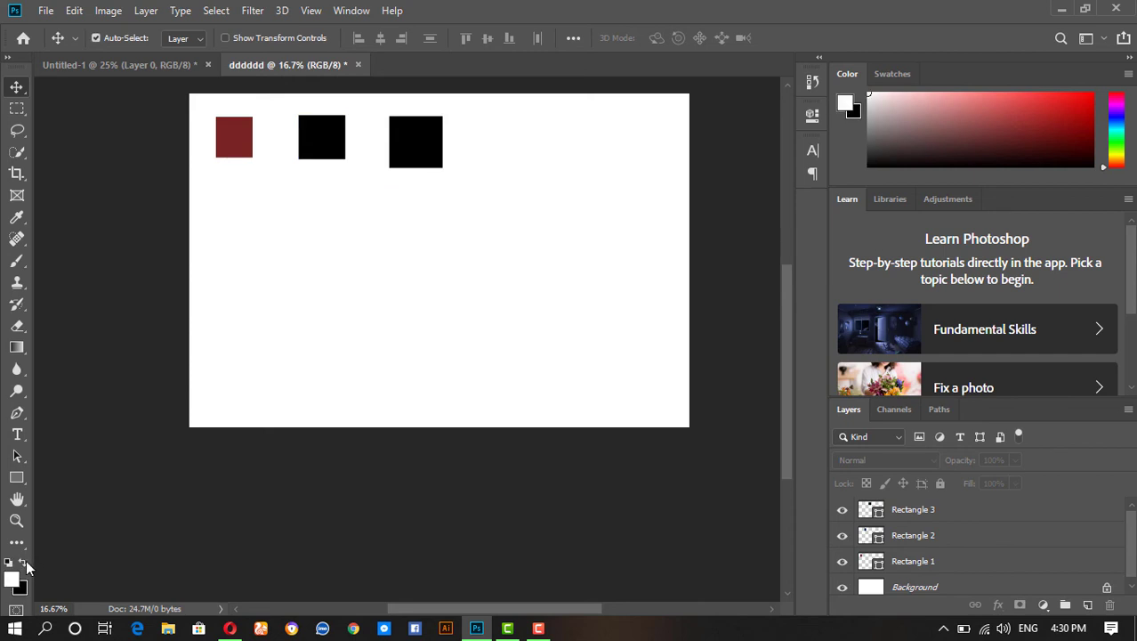
click(23, 564)
click(23, 564)
click(23, 564)
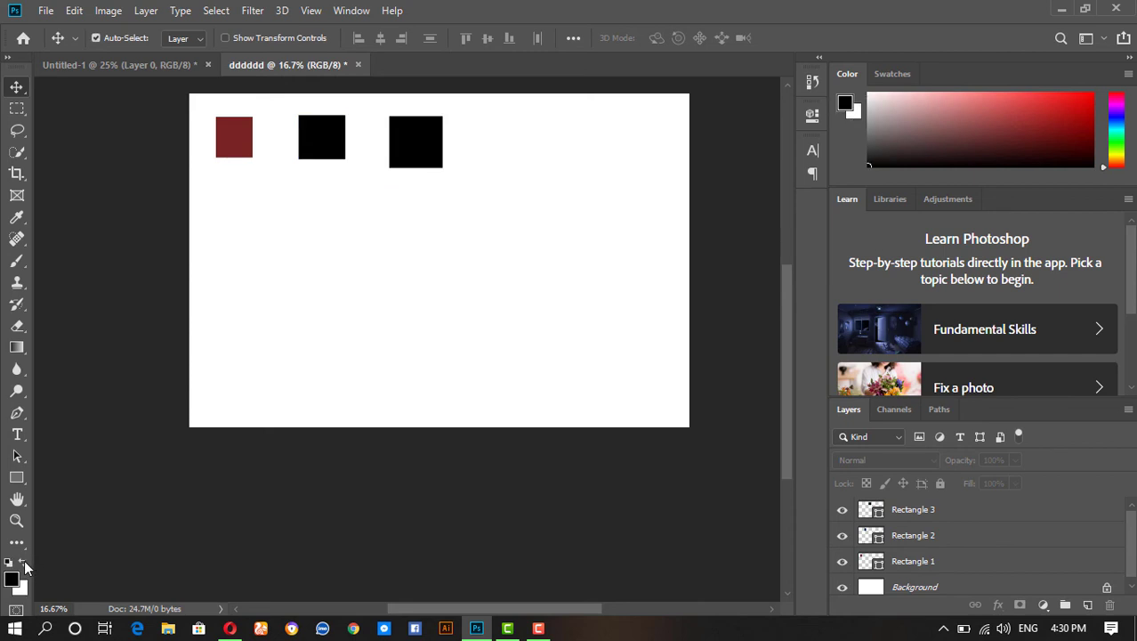
click(23, 564)
click(23, 564)
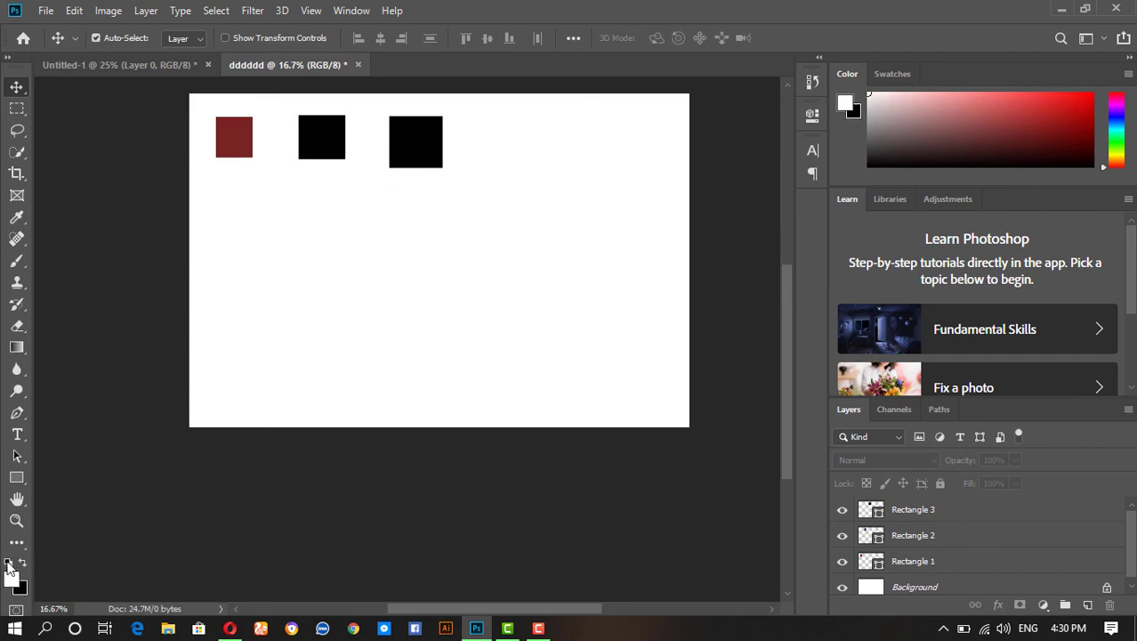
click(7, 563)
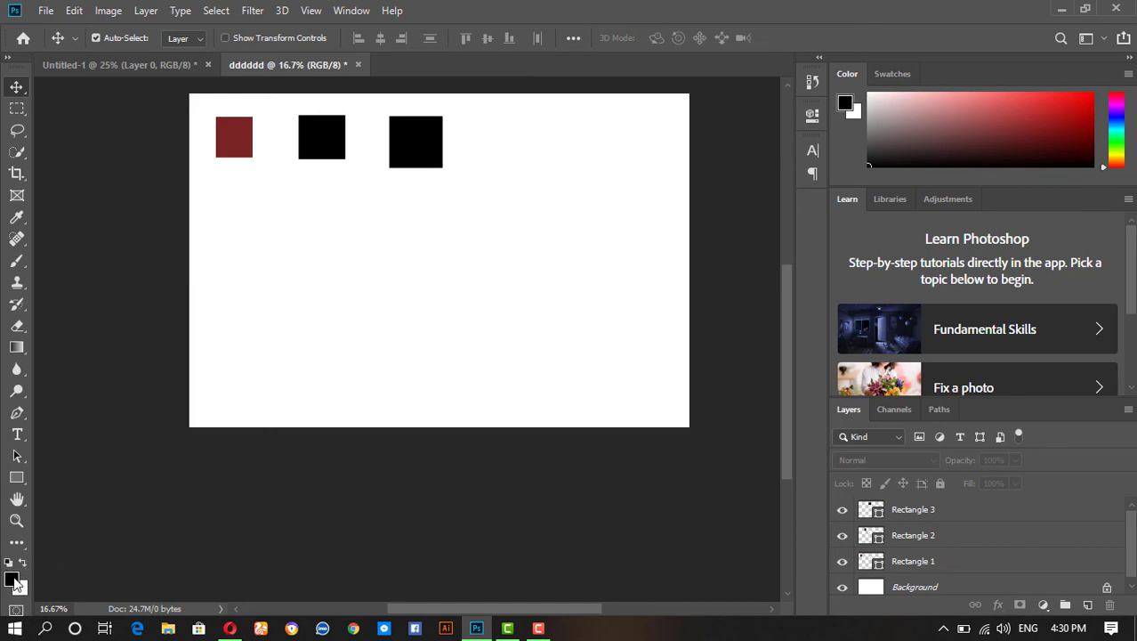
Step: Set the foreground colour to bright red
click(13, 579)
click(652, 381)
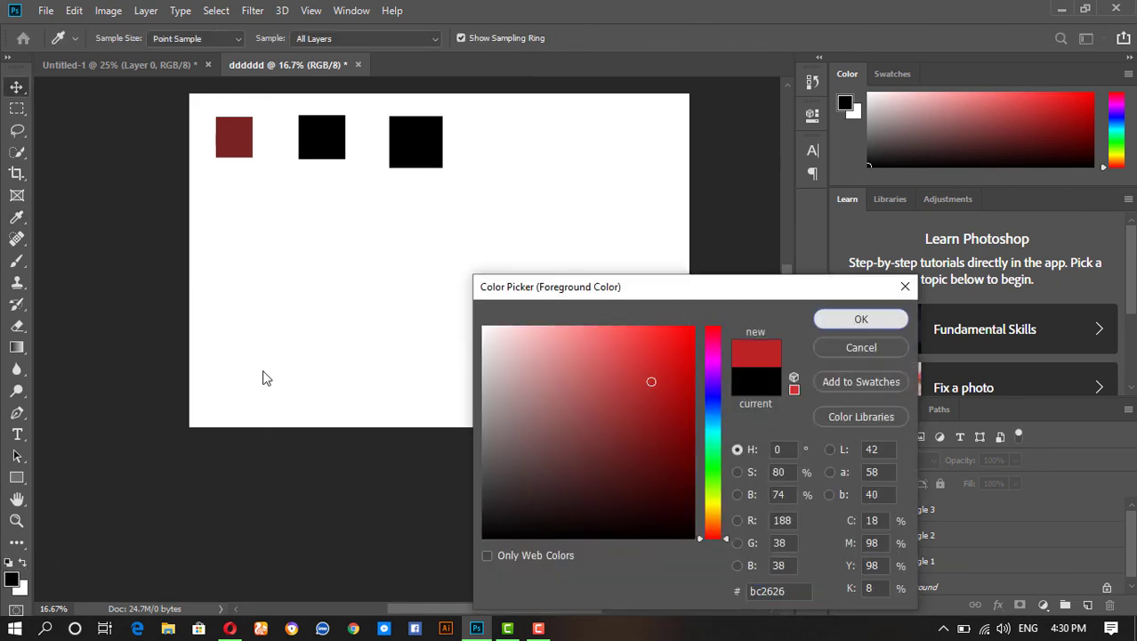
key(Return)
click(7, 563)
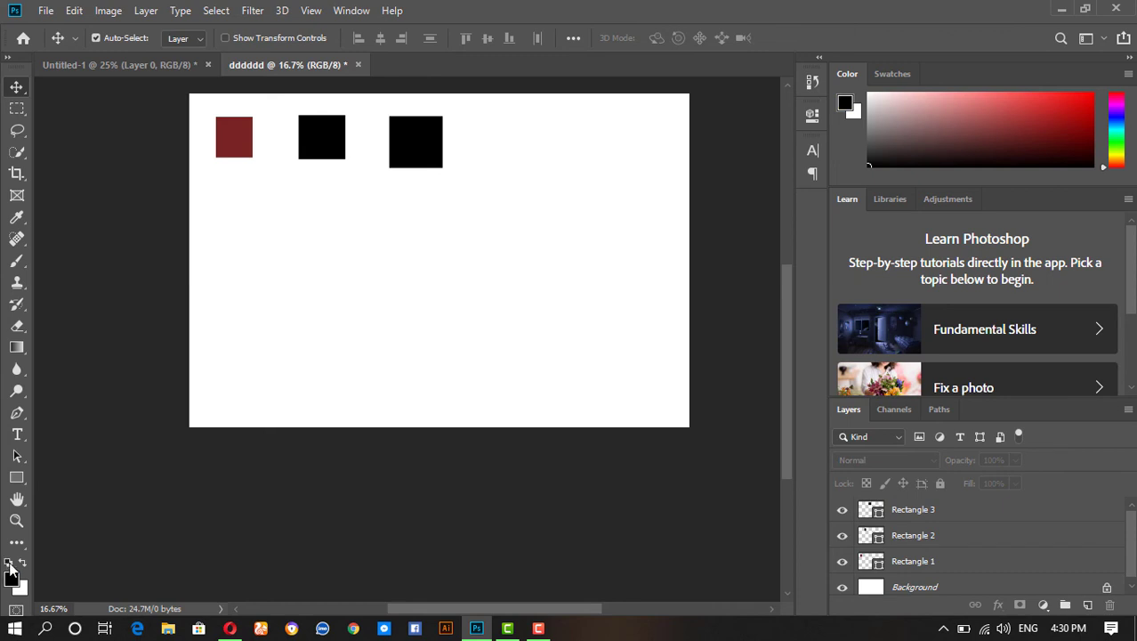
click(13, 578)
drag(653, 396, 694, 330)
click(847, 320)
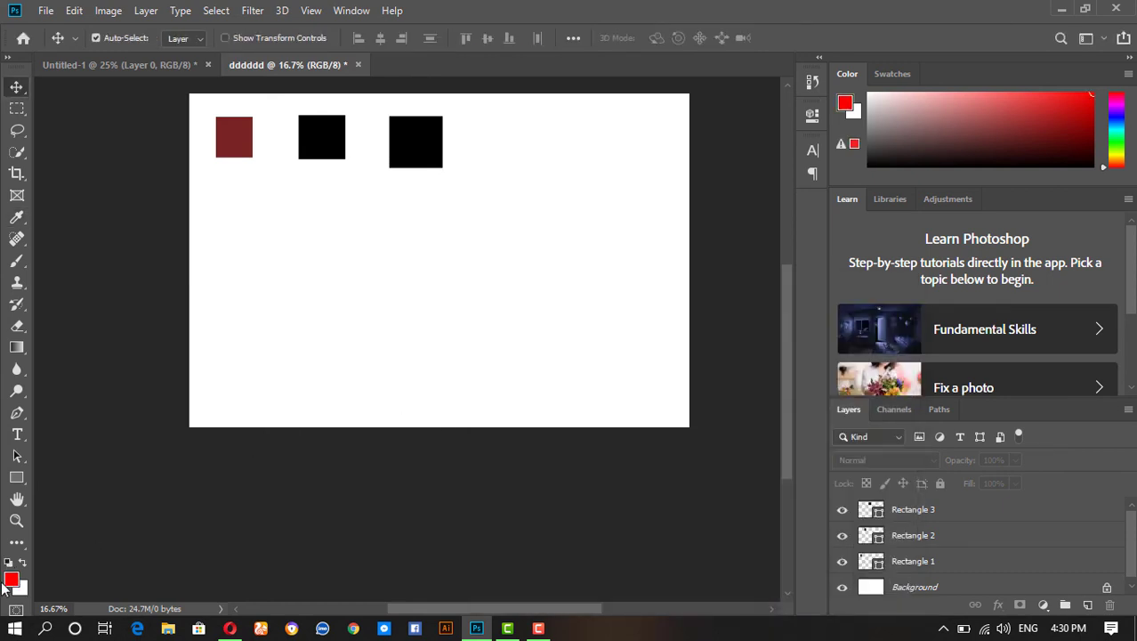
Step: Set the background colour to blue and select the middle black square's layer
click(25, 591)
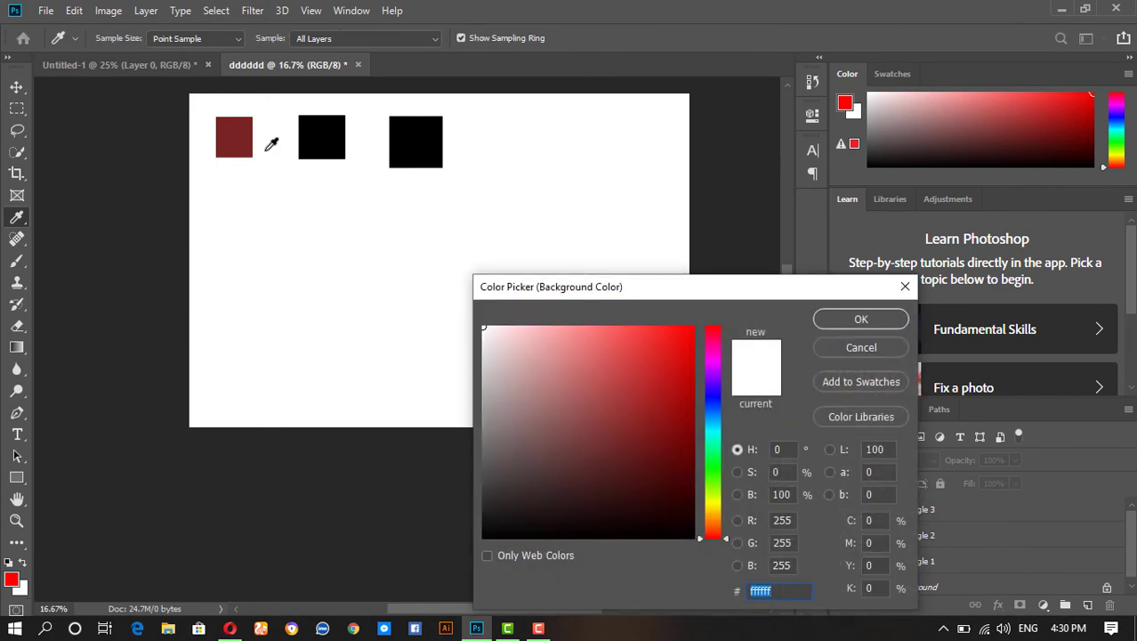
click(712, 398)
click(858, 320)
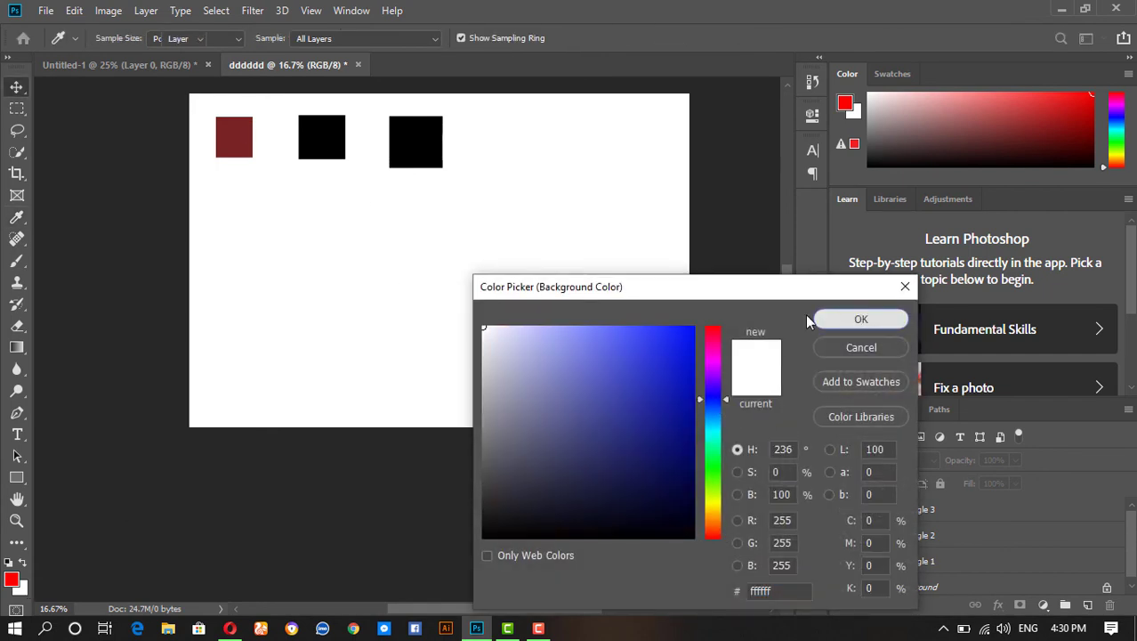
click(333, 147)
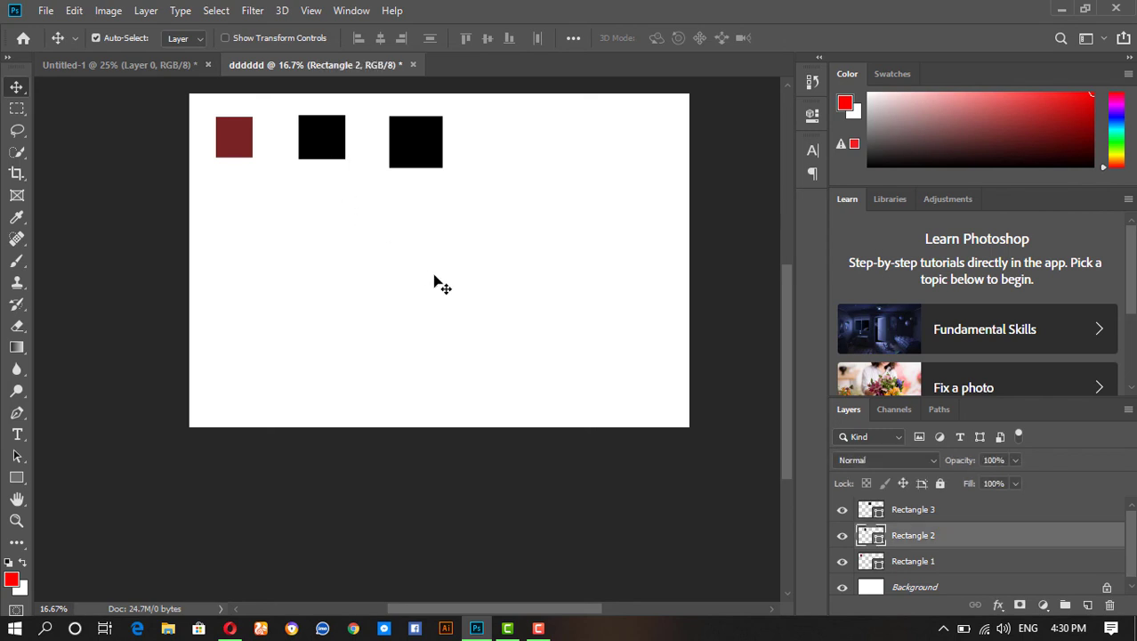
key(a)
Step: Adjust the background colour to a blue-violet shade
click(22, 590)
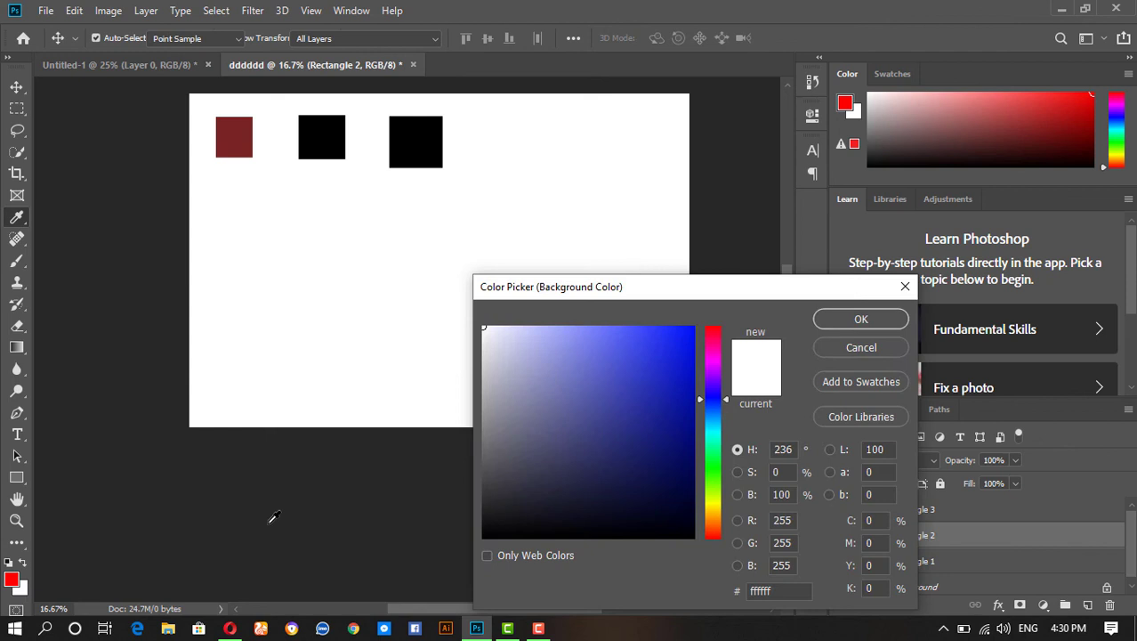
drag(699, 396, 702, 326)
click(702, 390)
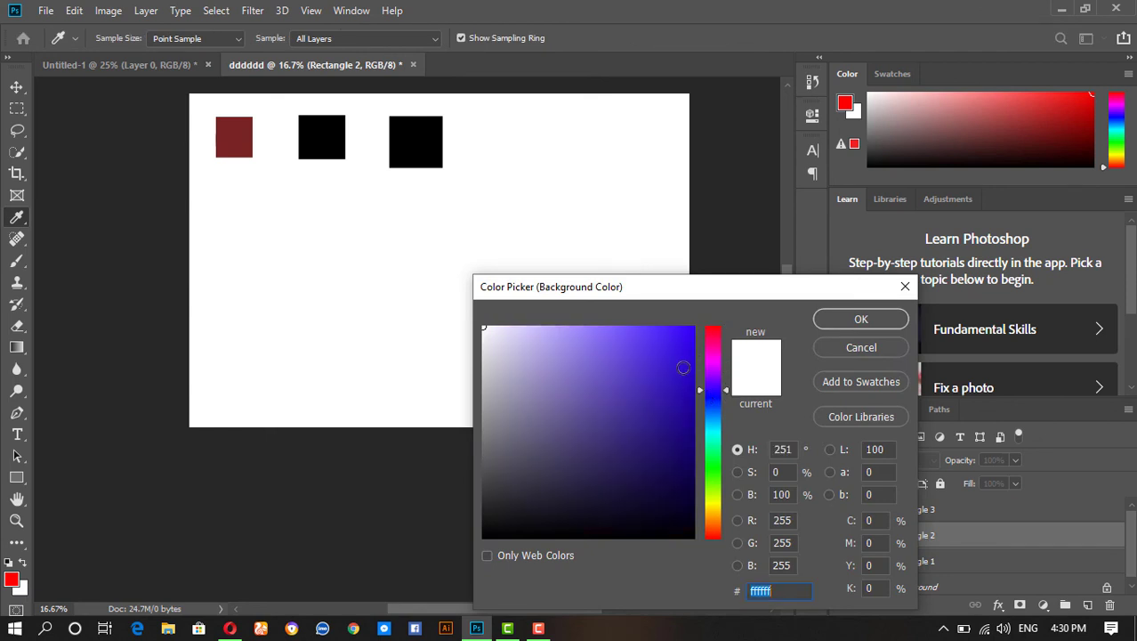
click(688, 351)
click(827, 318)
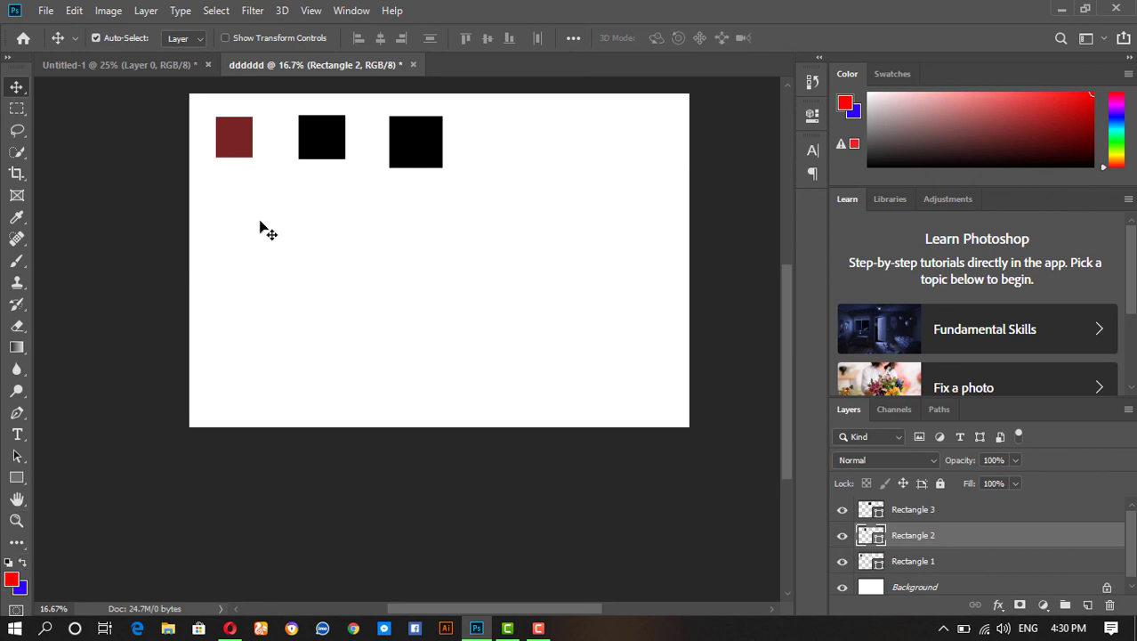
Step: Fill the middle square with foreground red, then background blue, leaving it blue
click(327, 134)
key(alt+BackSpace)
key(ctrl+BackSpace)
key(ctrl+z)
key(ctrl+z)
key(ctrl+z)
key(ctrl+z)
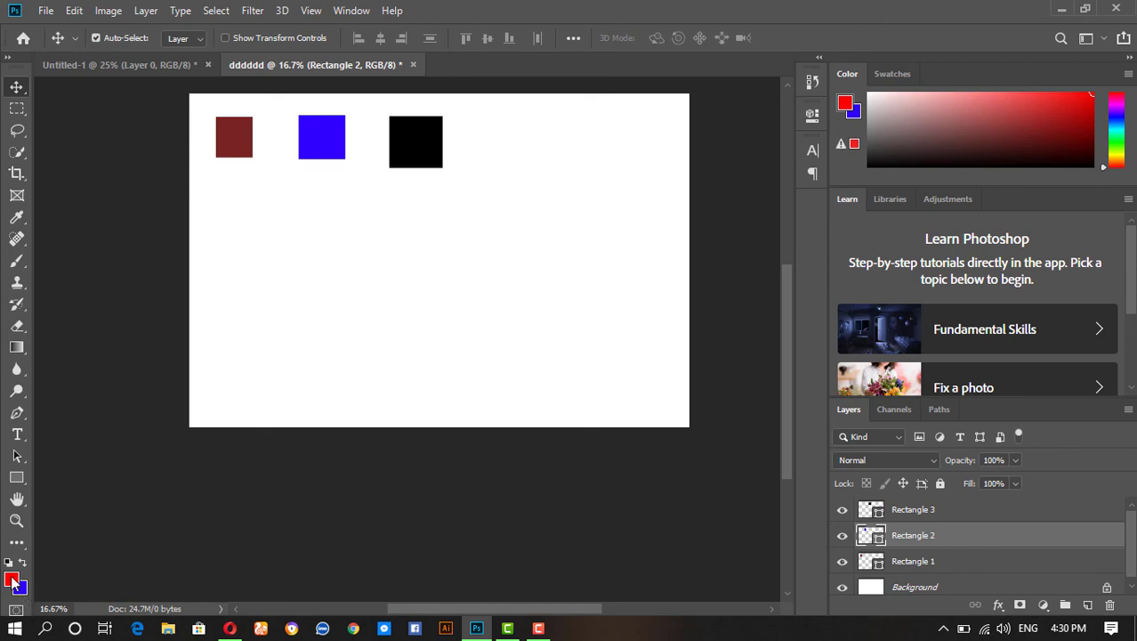
Step: Fill the black third square with the red foreground colour
click(414, 162)
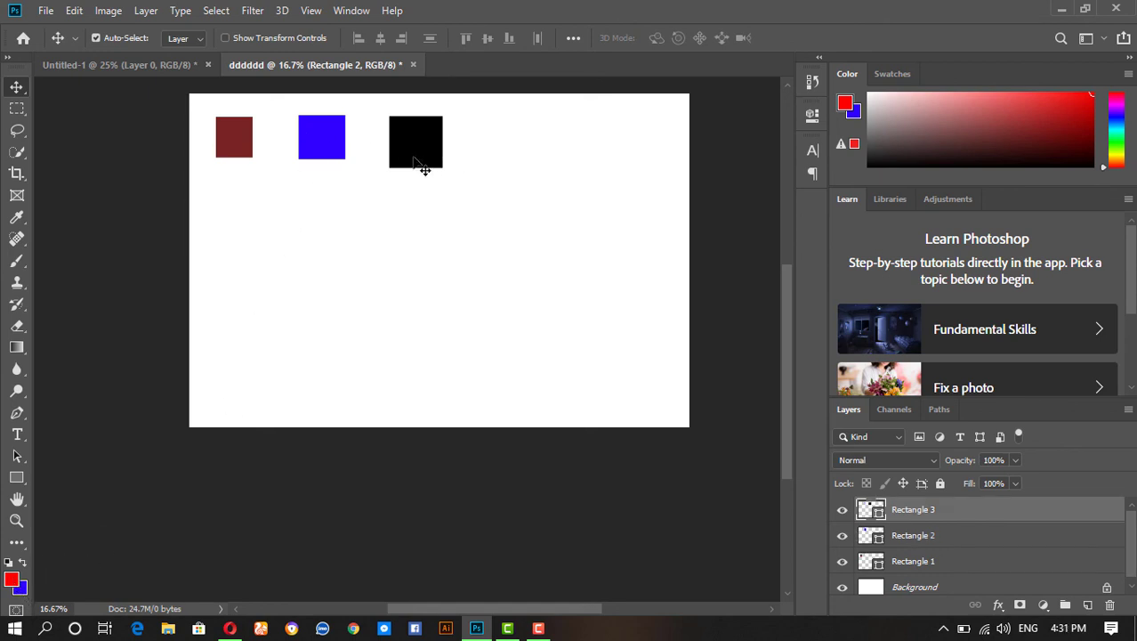
key(alt+BackSpace)
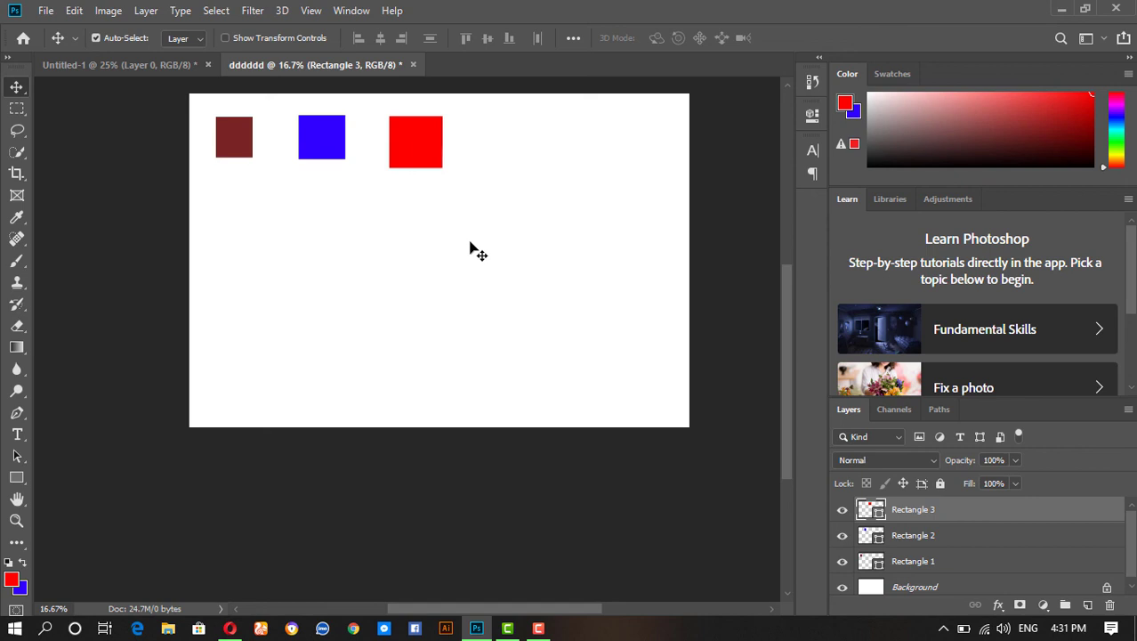
scroll(683, 304, down, 1)
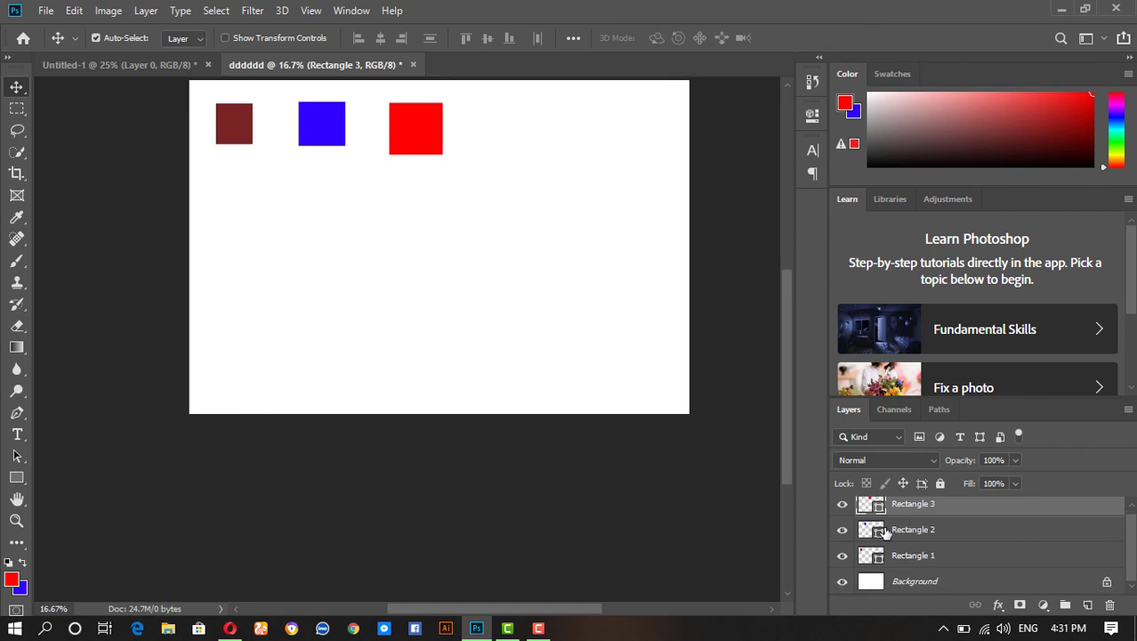
Step: Fill the Background layer with the blue background colour
click(908, 583)
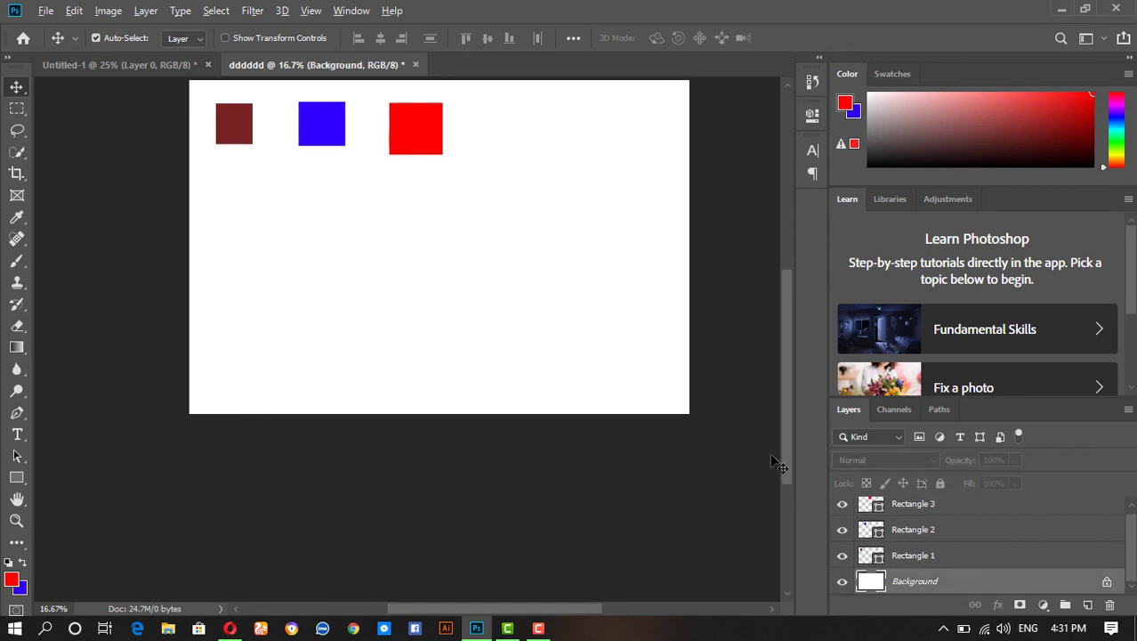
key(alt+BackSpace)
key(ctrl+BackSpace)
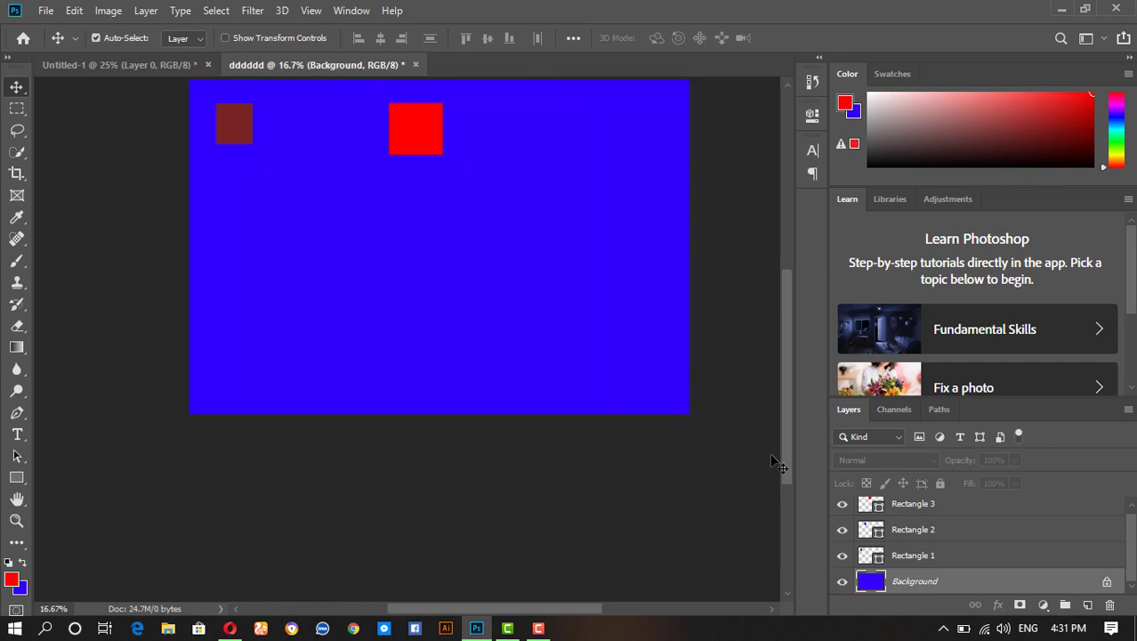
key(ctrl+z)
key(ctrl+shift+z)
Step: Delete Rectangle 3, 2 and 1 layers and unlock Background into Layer 0
click(832, 509)
scroll(783, 481, up, 2)
click(1109, 605)
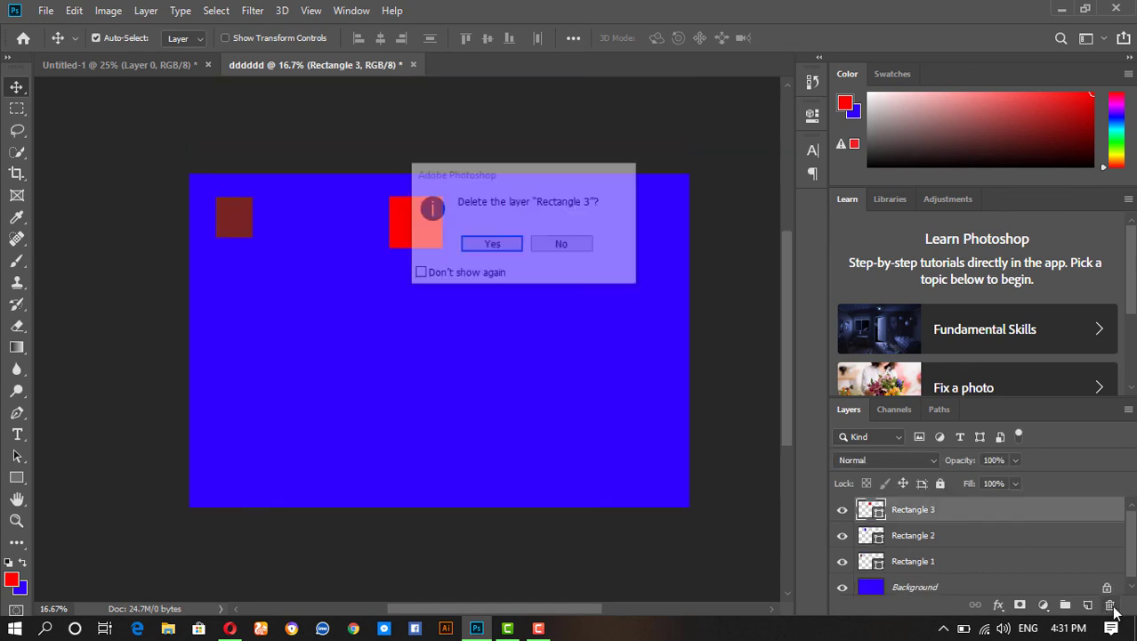
click(500, 245)
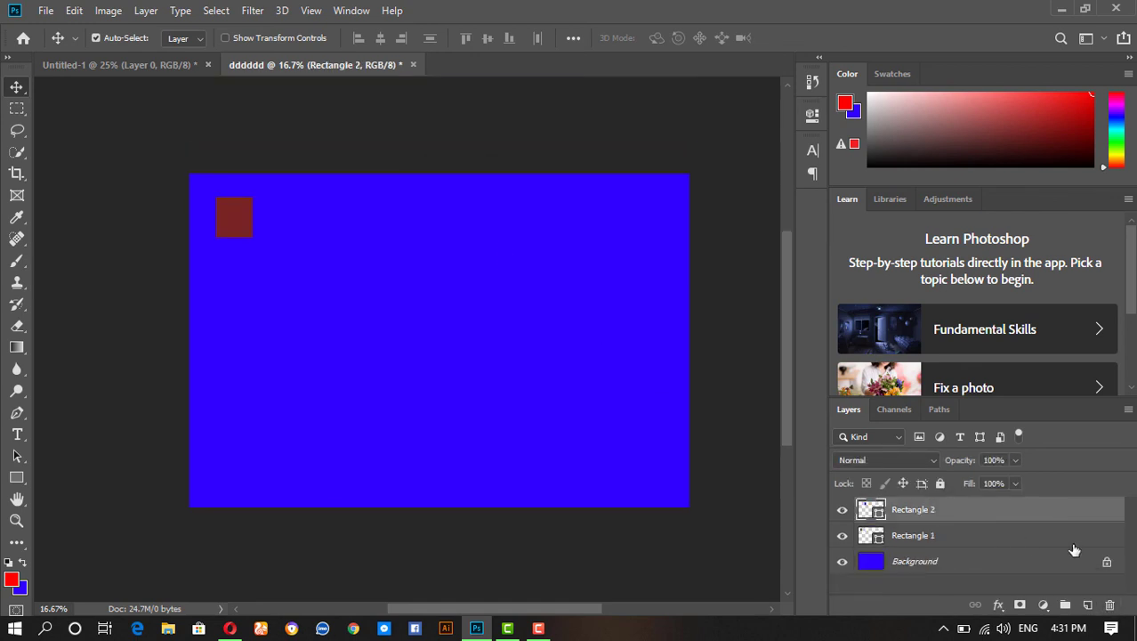
click(1110, 605)
click(503, 247)
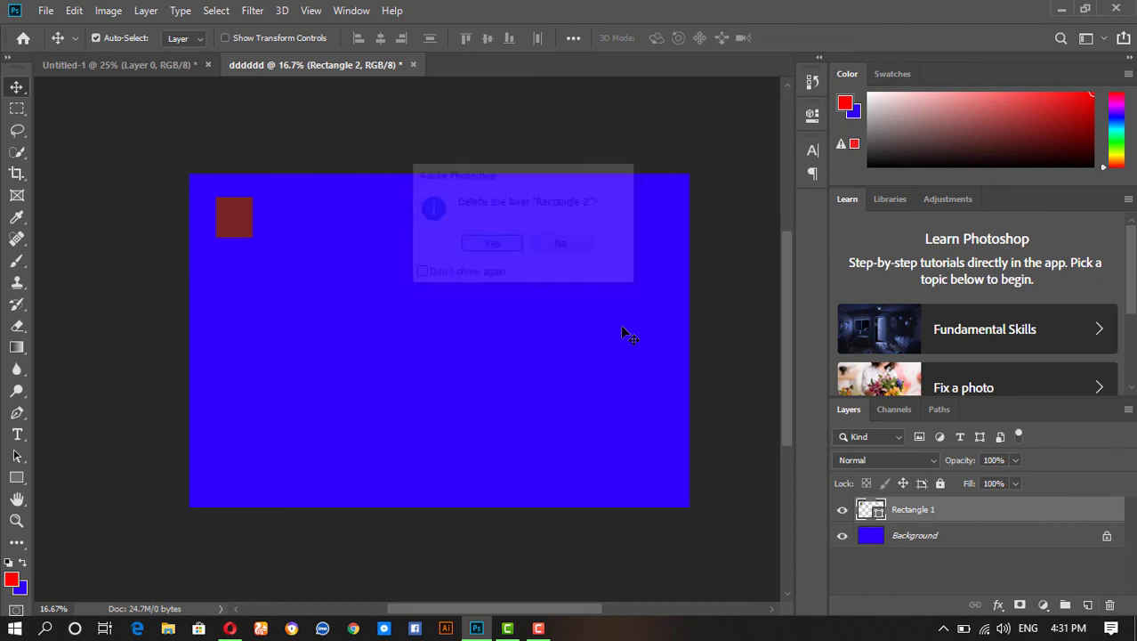
click(1110, 605)
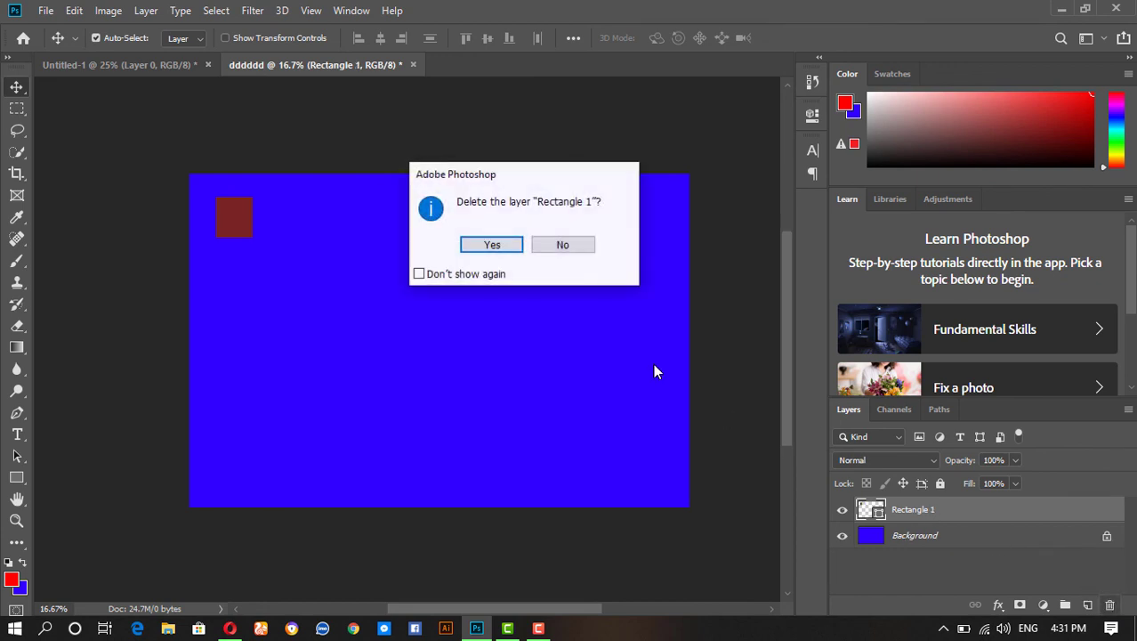
click(494, 244)
click(1107, 510)
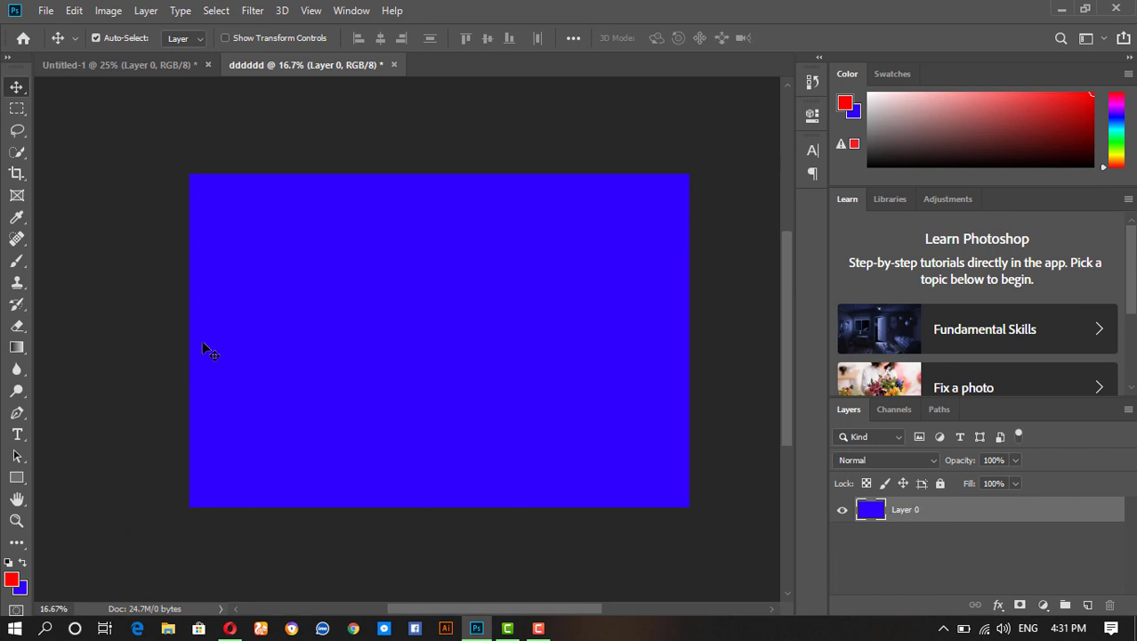
click(94, 64)
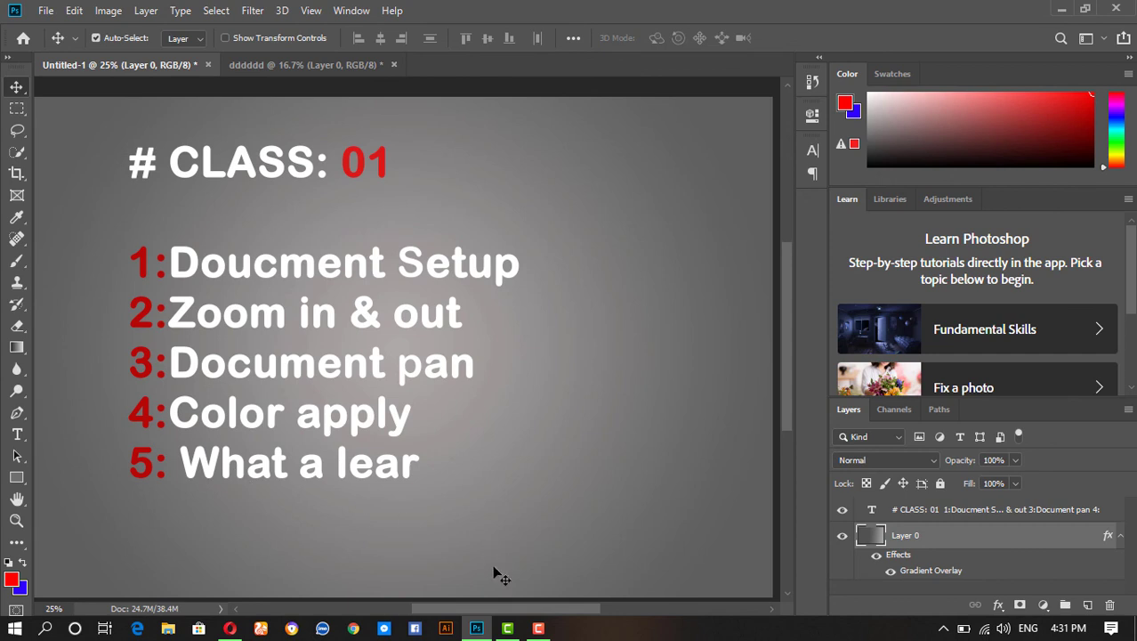
click(349, 67)
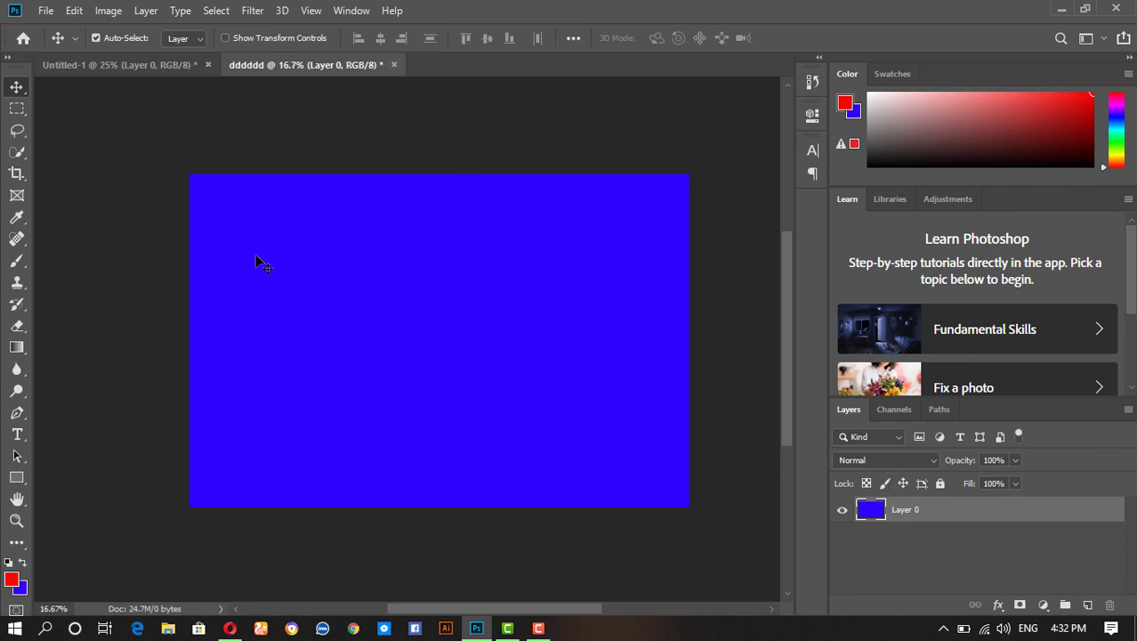
Step: Add an empty Layer 1 above blue Layer 0, discarding a trial move and layer groups
drag(256, 256, 279, 297)
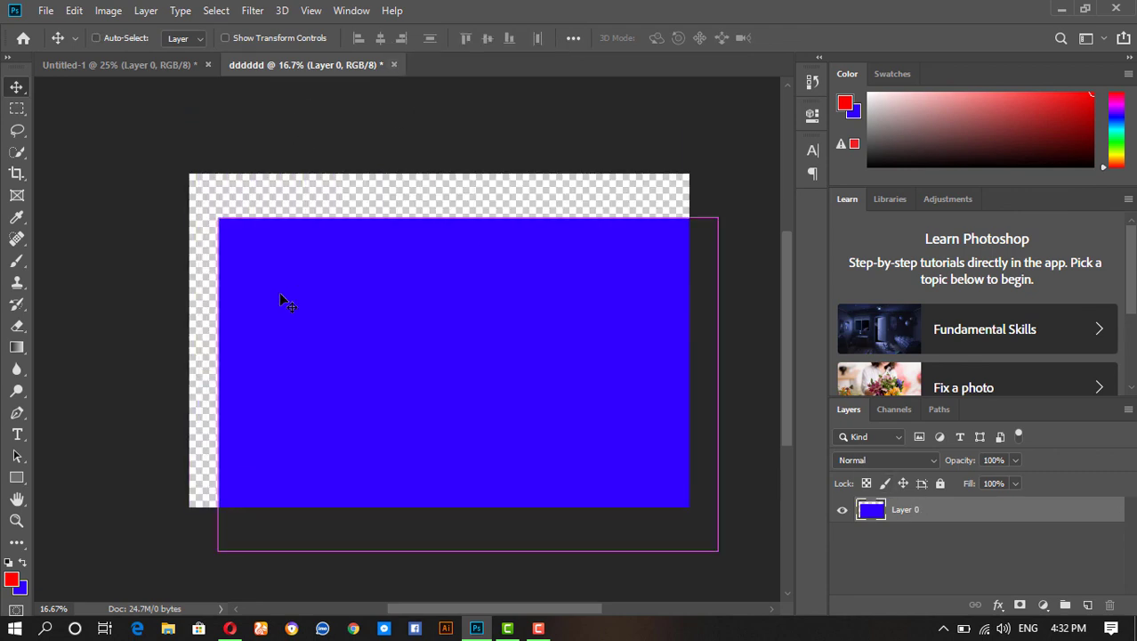
key(ctrl+z)
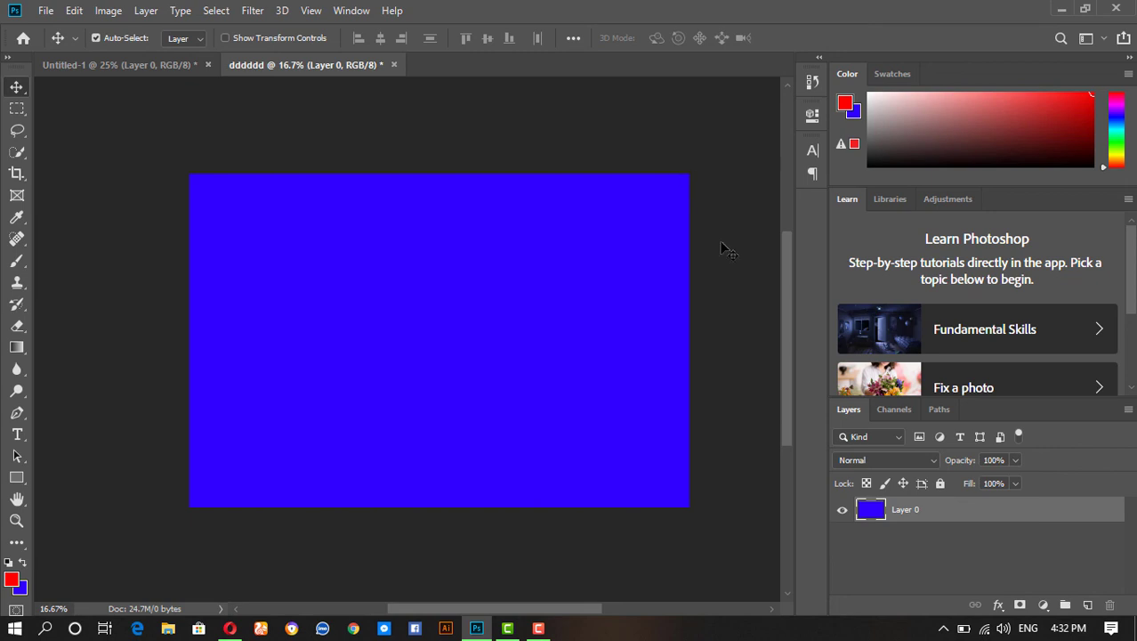
click(1066, 604)
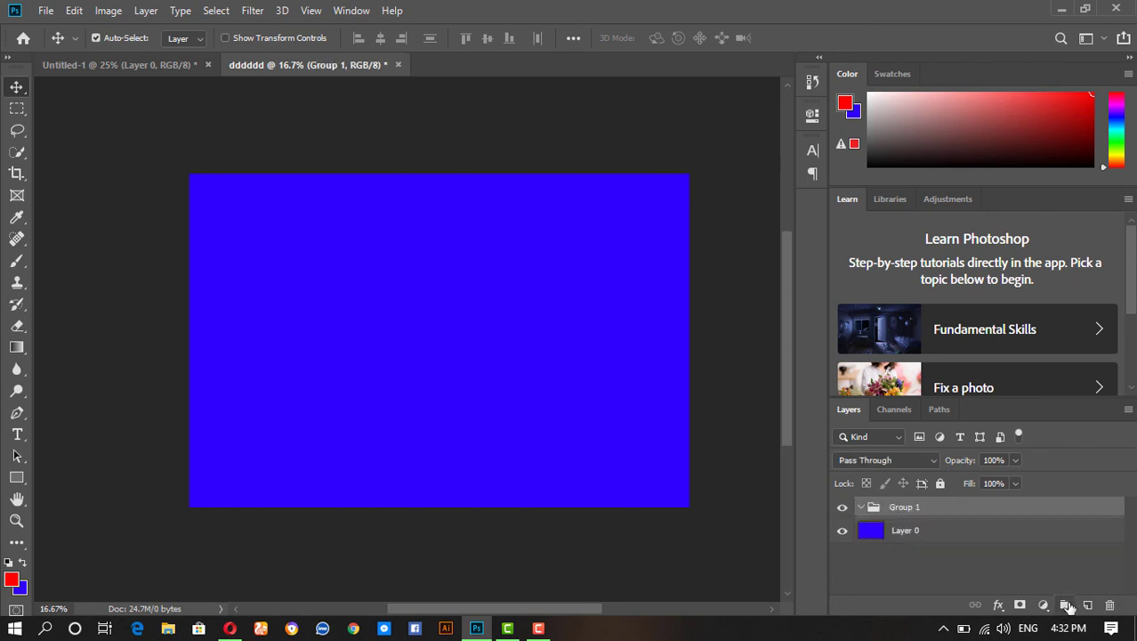
click(1066, 604)
click(1066, 604)
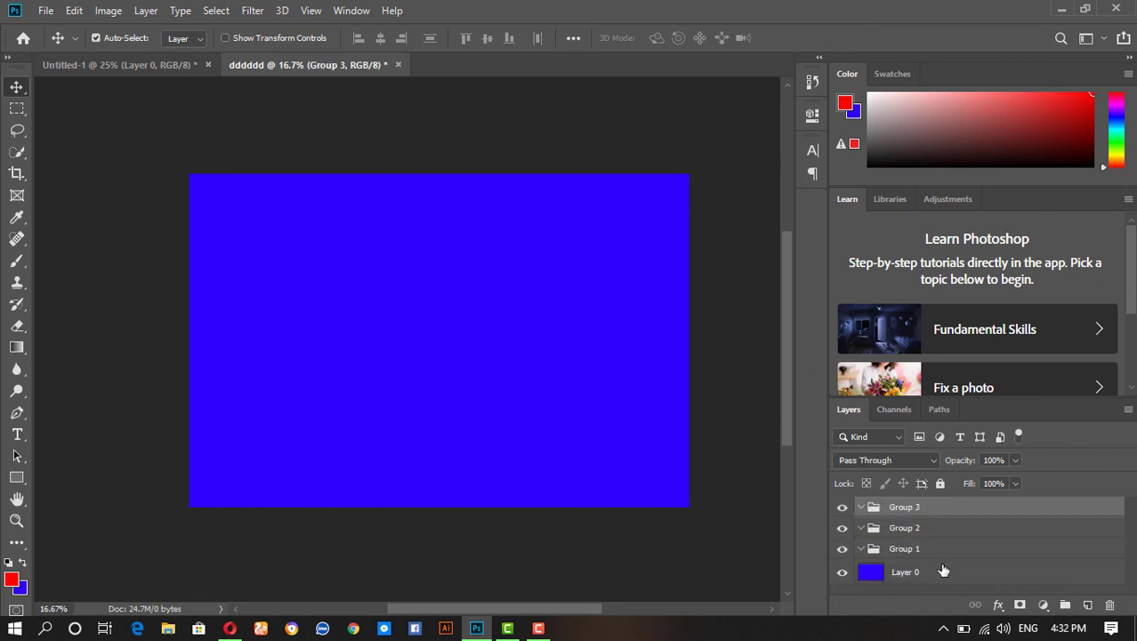
click(1109, 605)
click(1108, 605)
click(1109, 605)
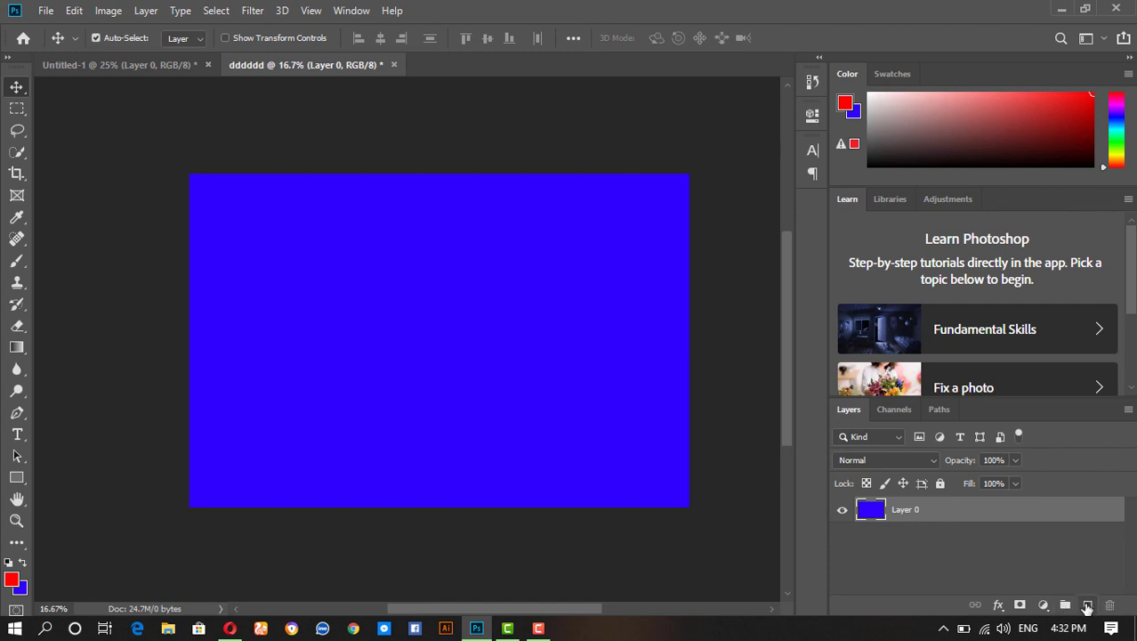
click(1087, 605)
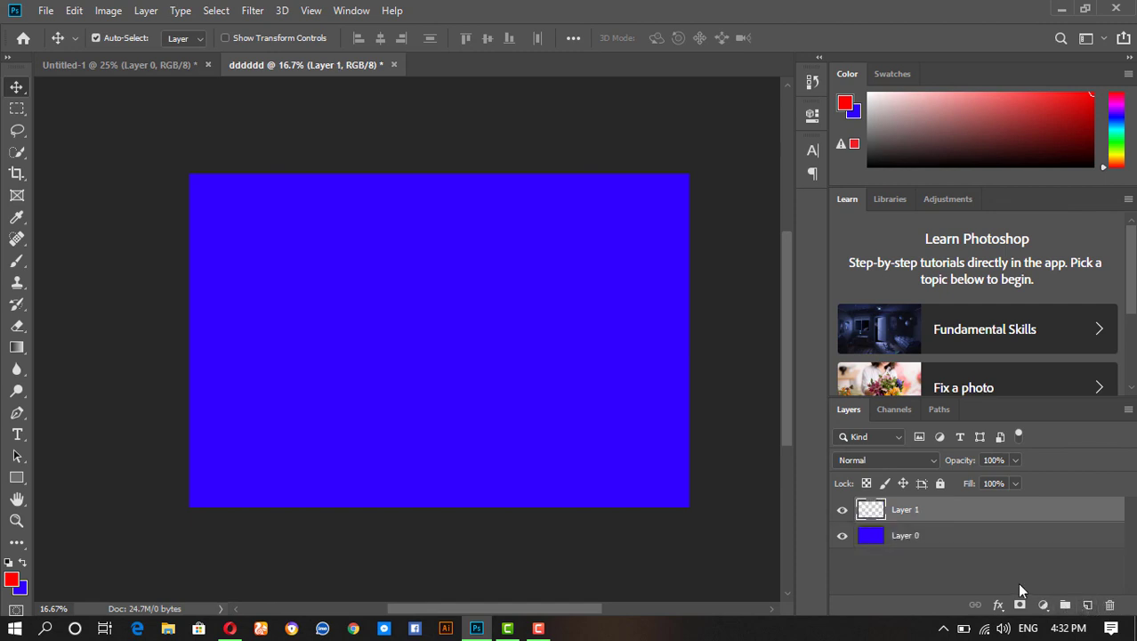
Step: Fill Layer 1 with foreground red and toggle Layer 1 and Layer 0 visibility to compare
key(alt+BackSpace)
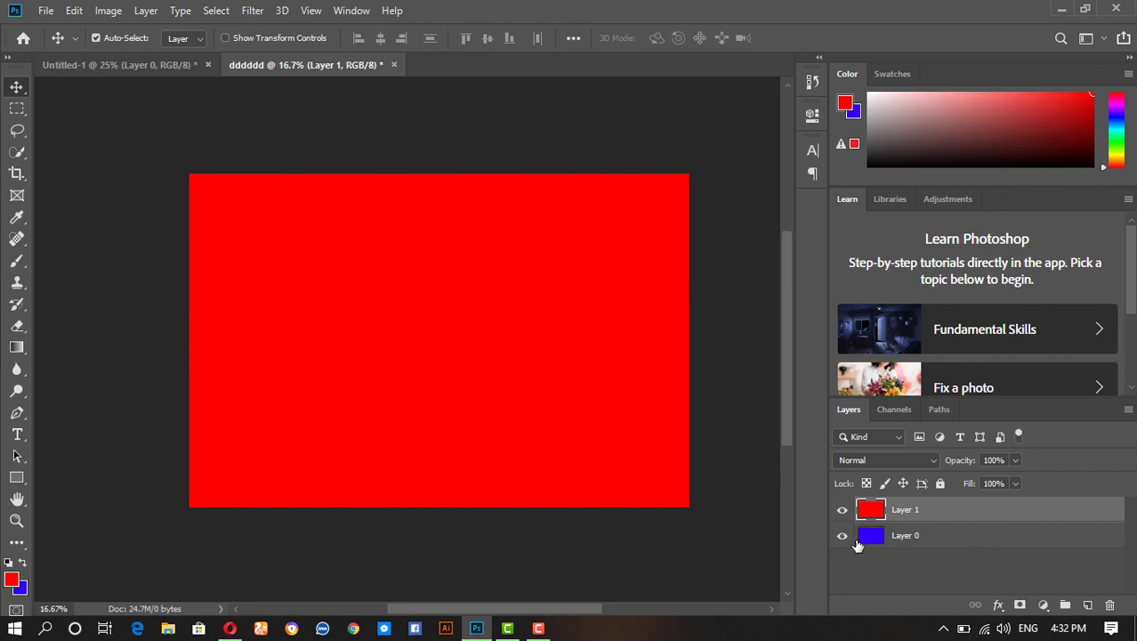
click(842, 509)
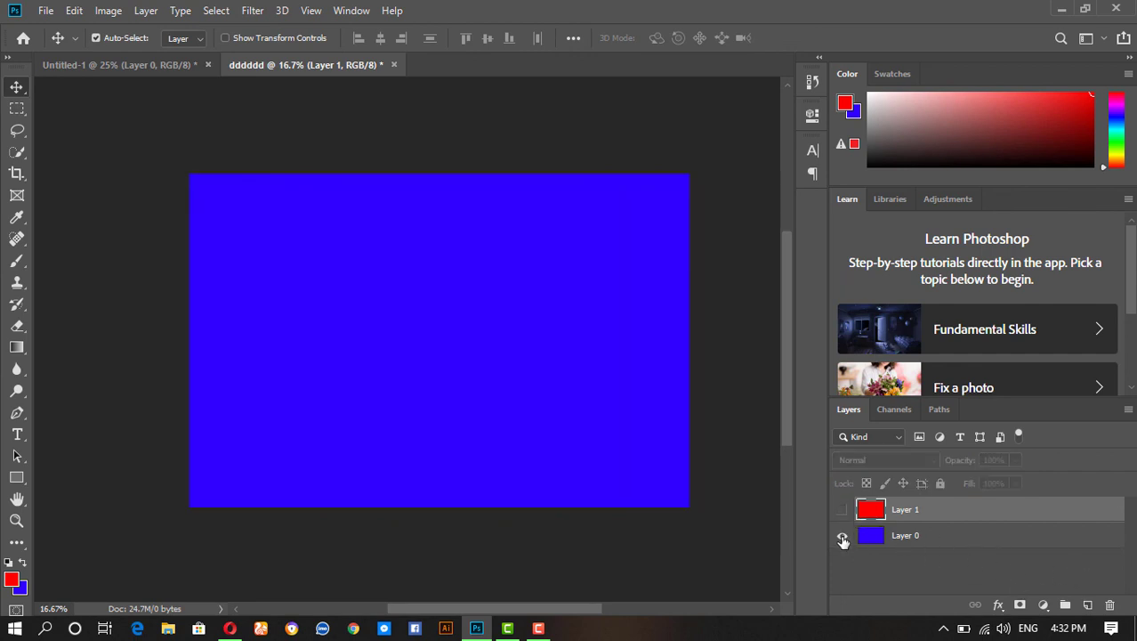
click(842, 536)
click(843, 512)
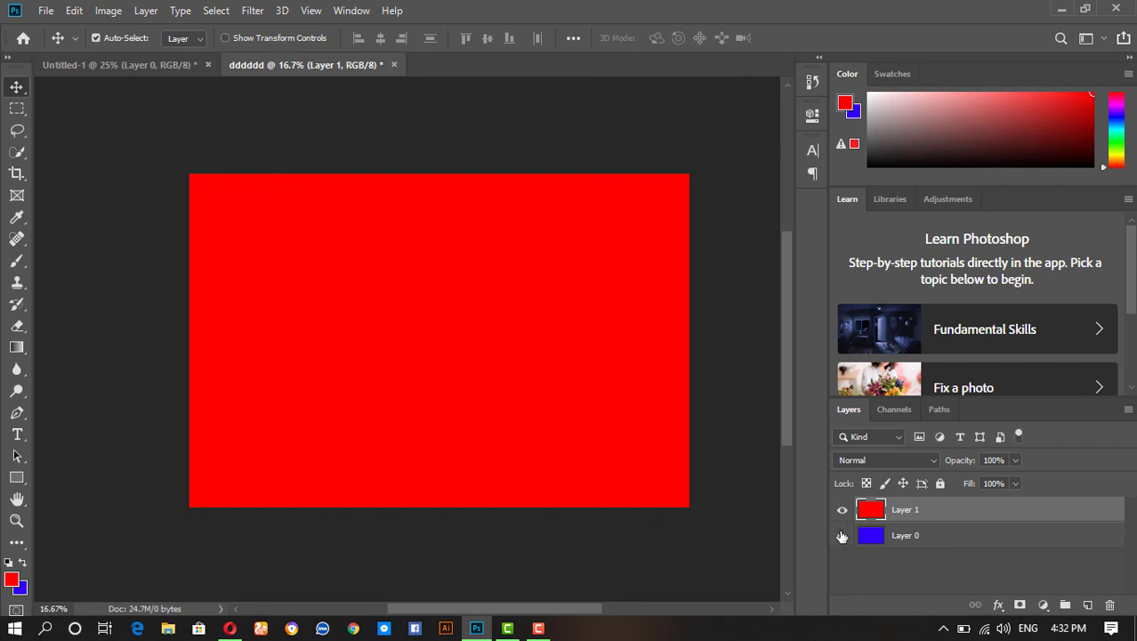
click(842, 536)
click(843, 512)
click(842, 536)
click(842, 512)
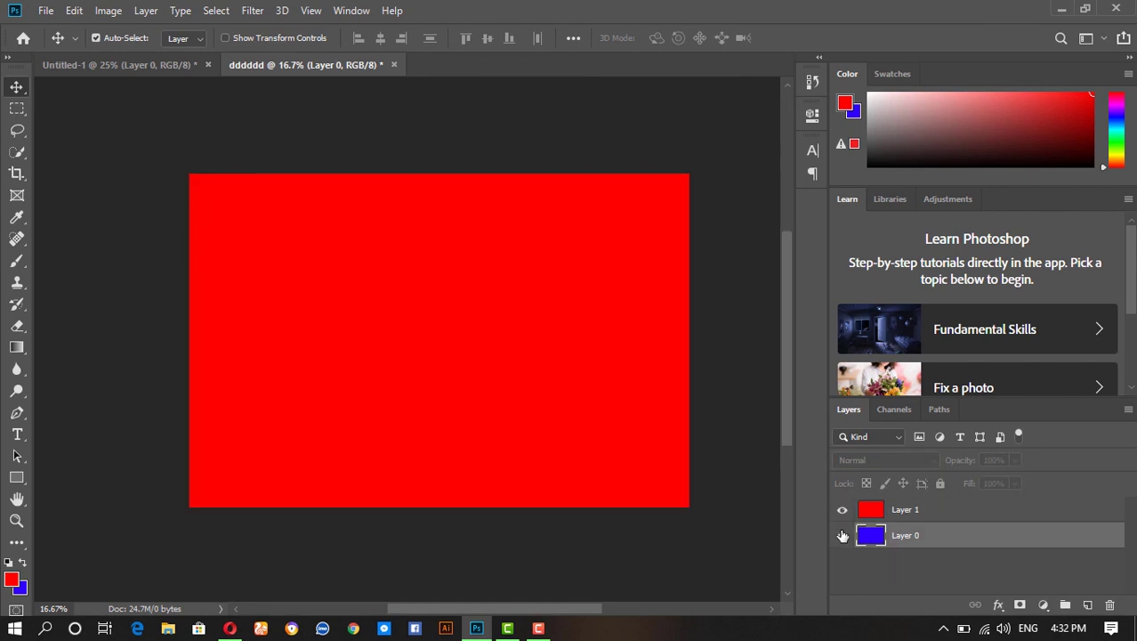
click(843, 536)
click(842, 512)
click(842, 512)
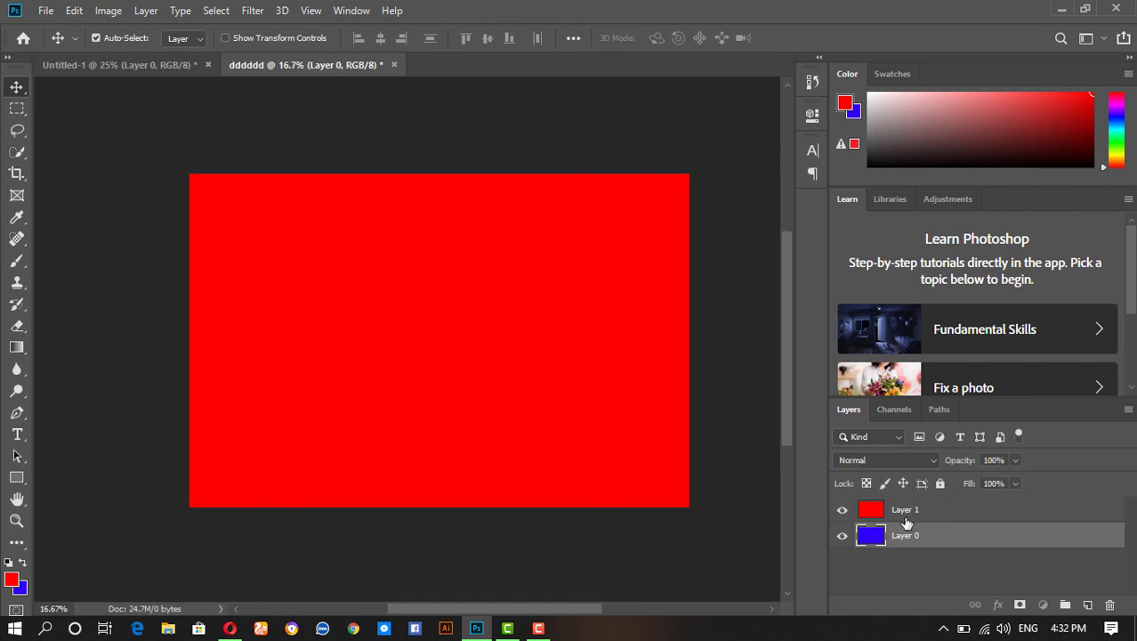
Step: Make Layer 1 the active layer in the Layers panel
click(904, 518)
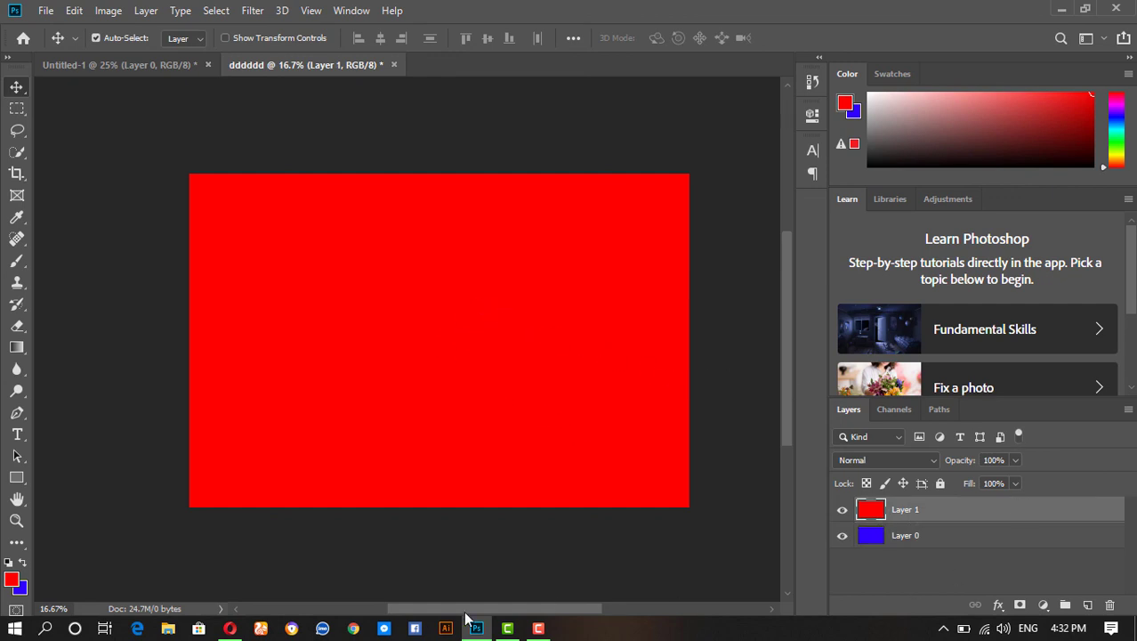
click(541, 629)
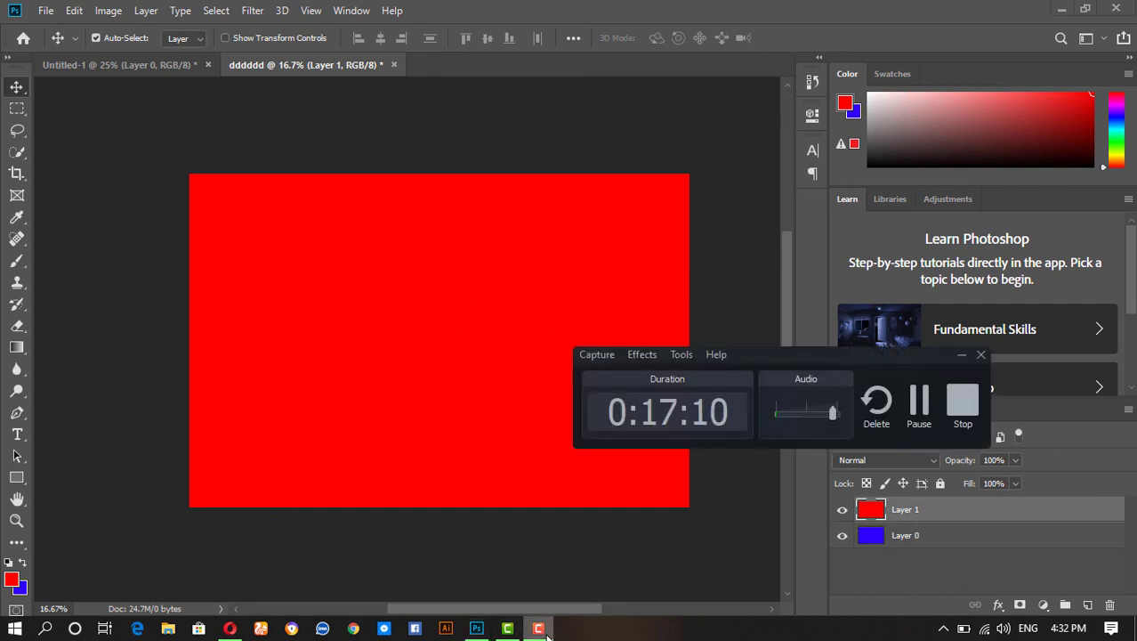
click(981, 355)
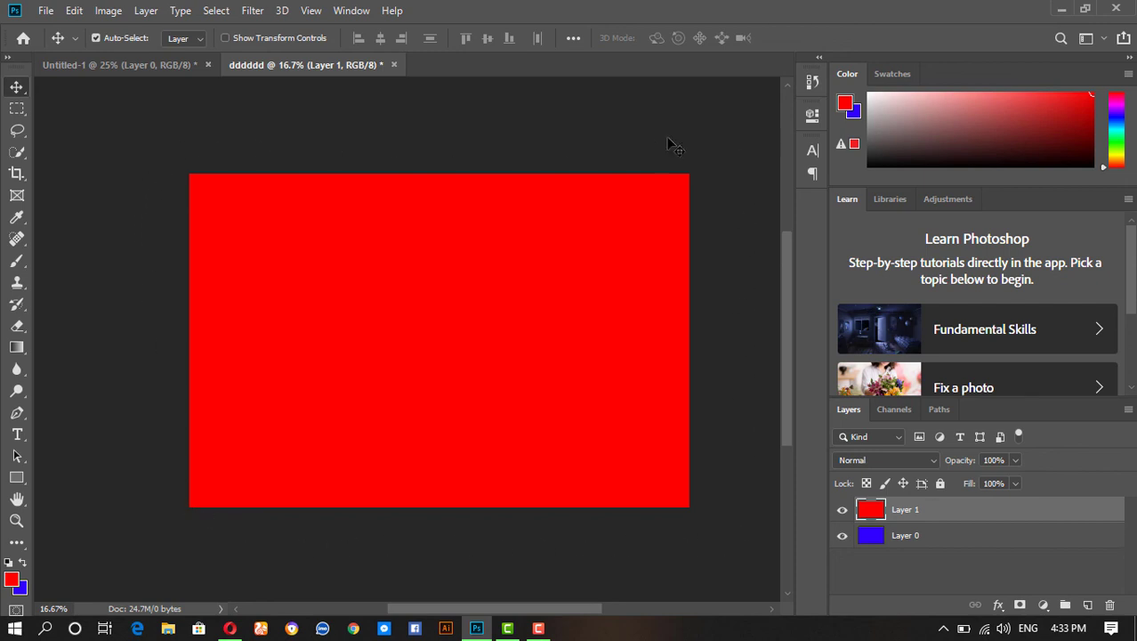
scroll(599, 284, down, 2)
scroll(599, 287, down, 2)
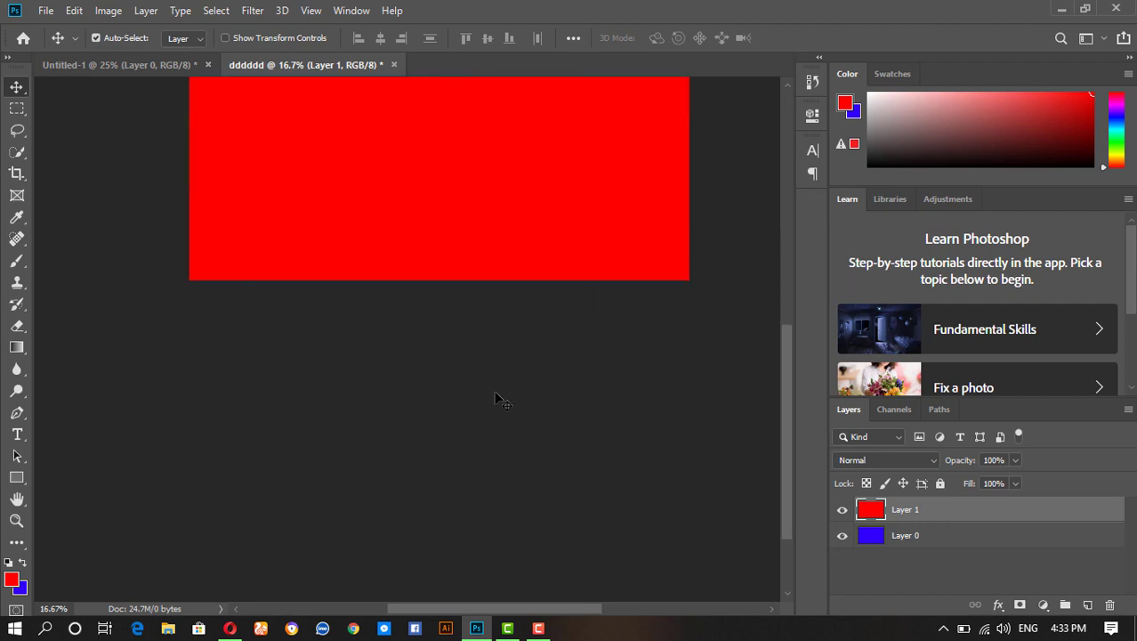